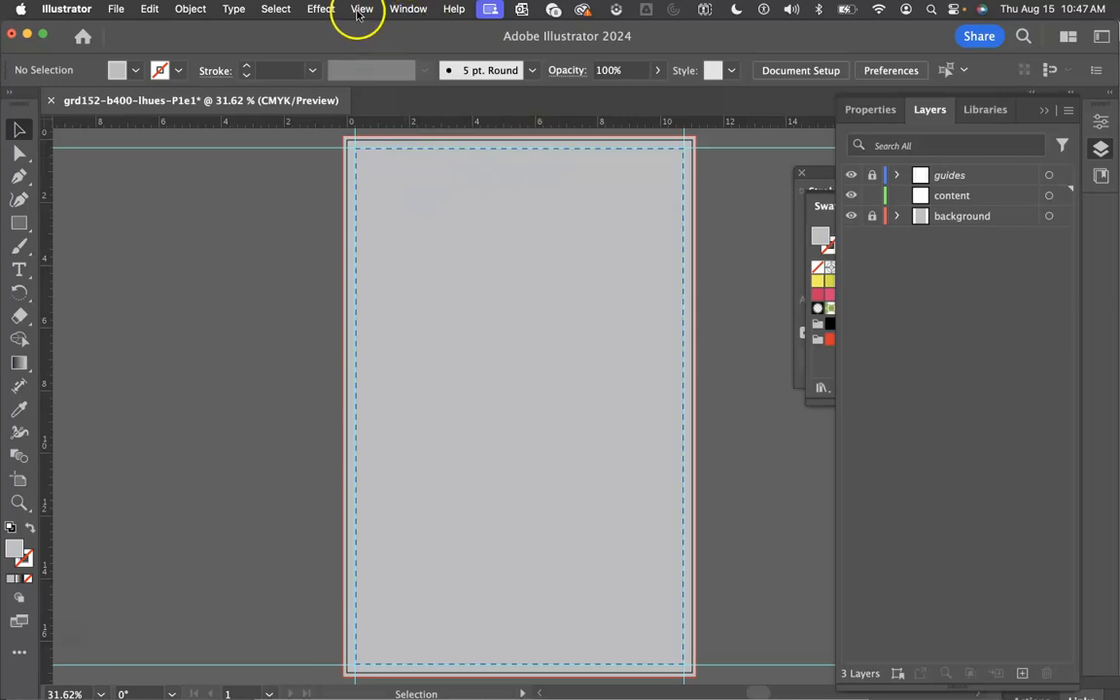
- Hide the ruler guides and make the content layer the active layer
key("super+semicolon")
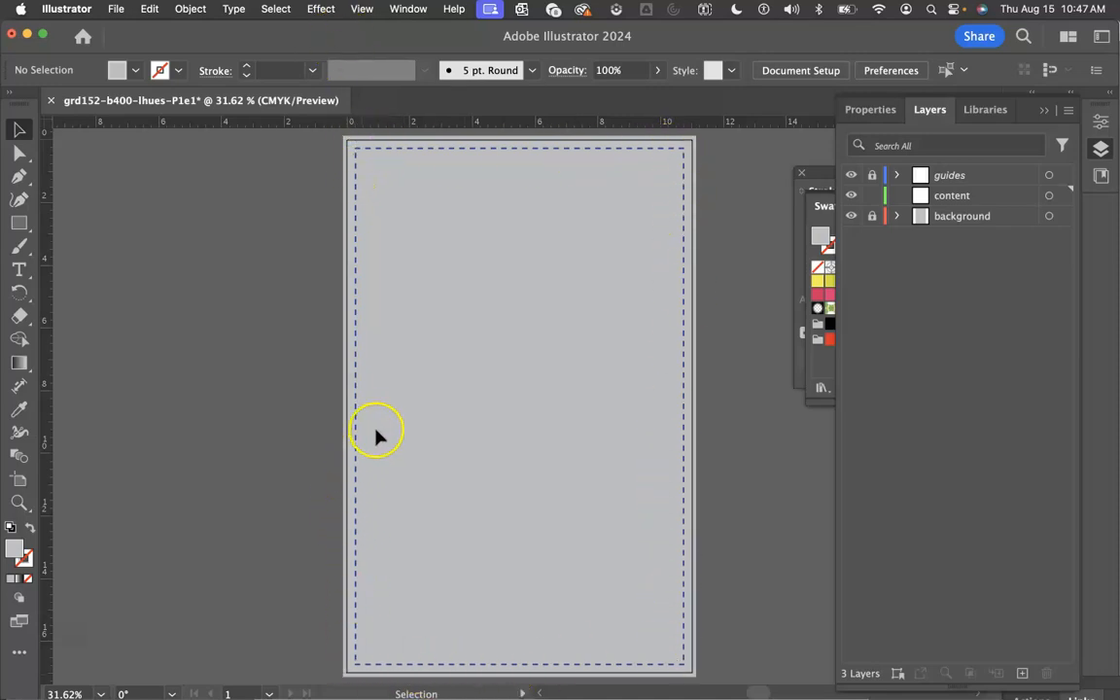
left_click(851, 175)
left_click(850, 175)
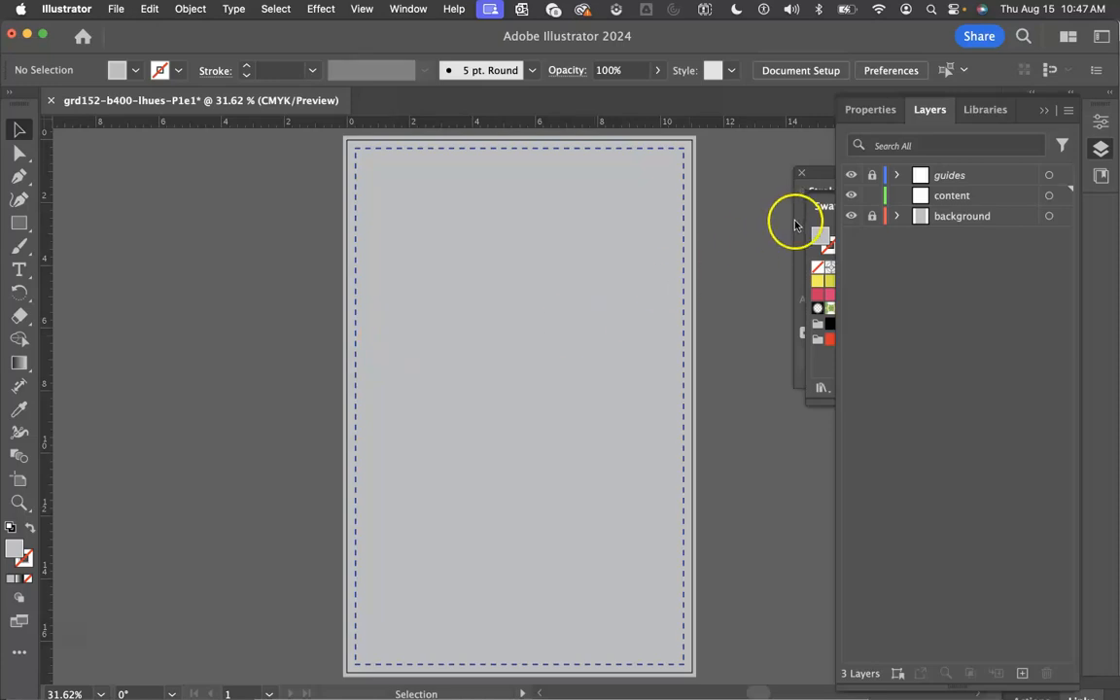
left_click(997, 197)
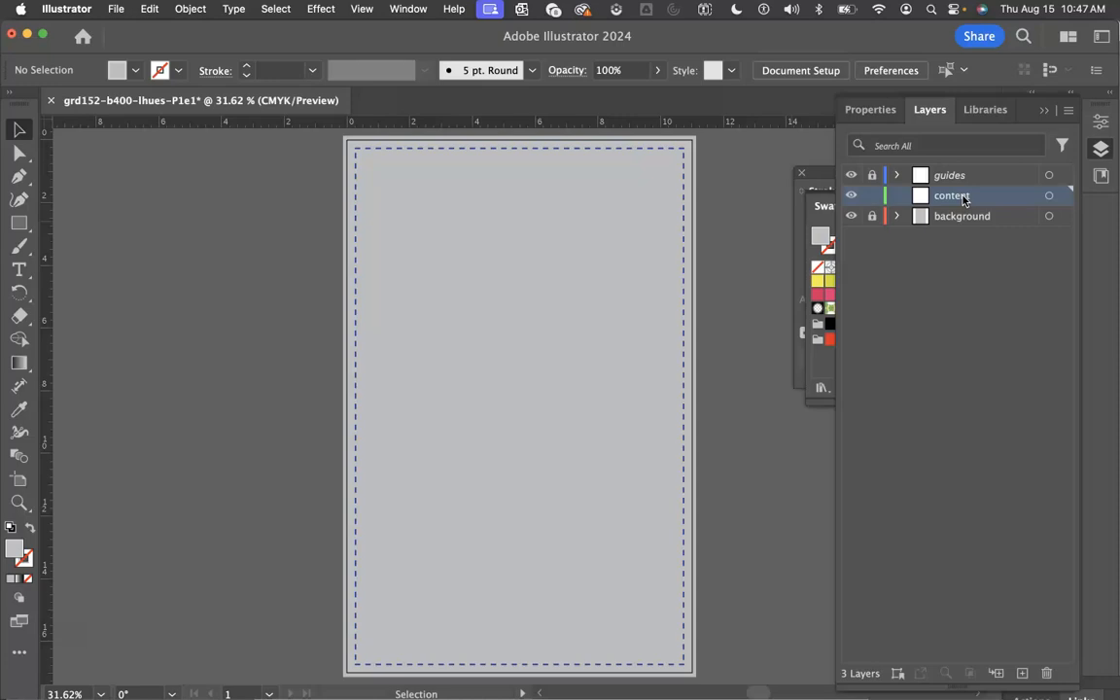
left_click(961, 198)
- Switch to Preview and examine the poster arrangement in grd152_poster_layout.png
mouse_move(477, 696)
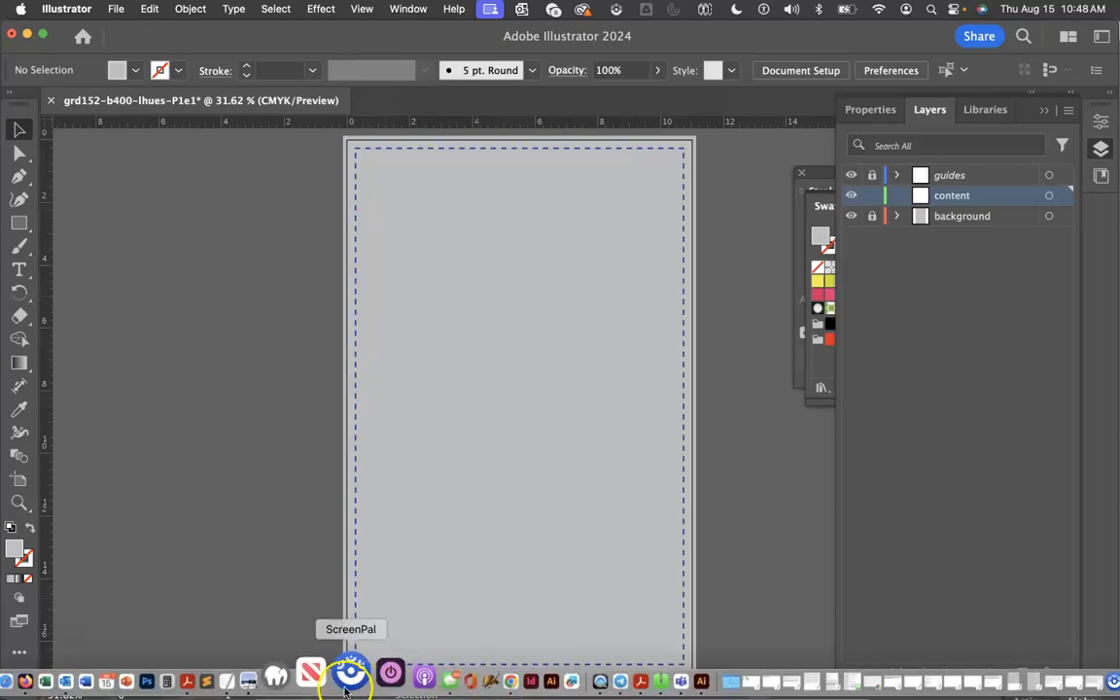
left_click(287, 678)
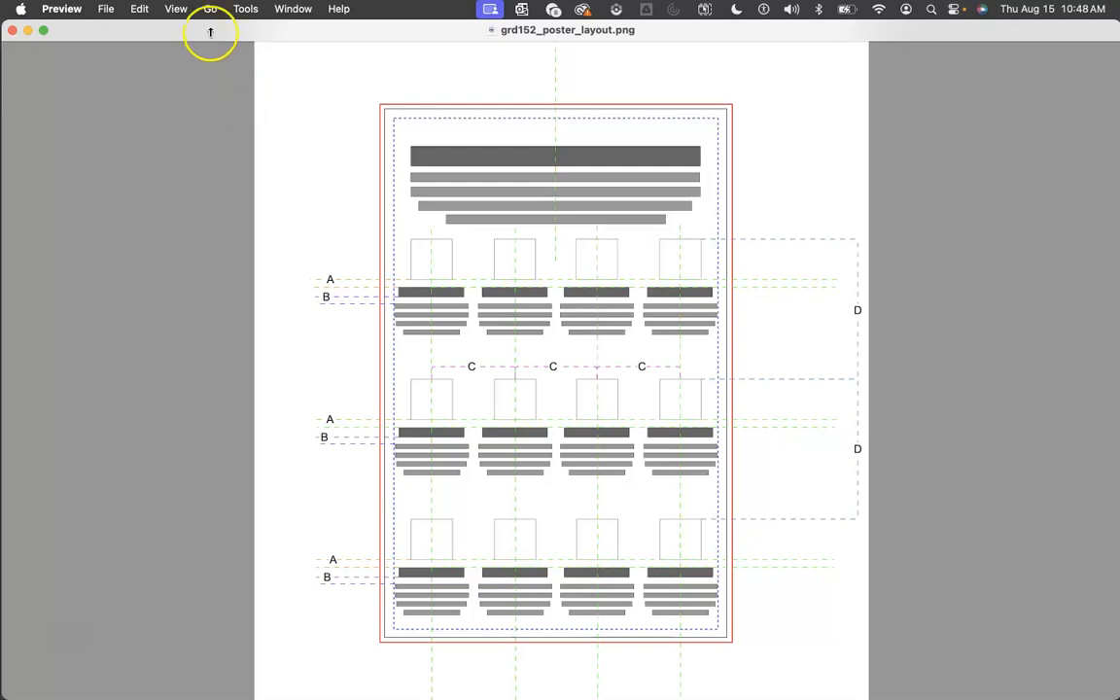
left_click_drag(210, 36, 213, 81)
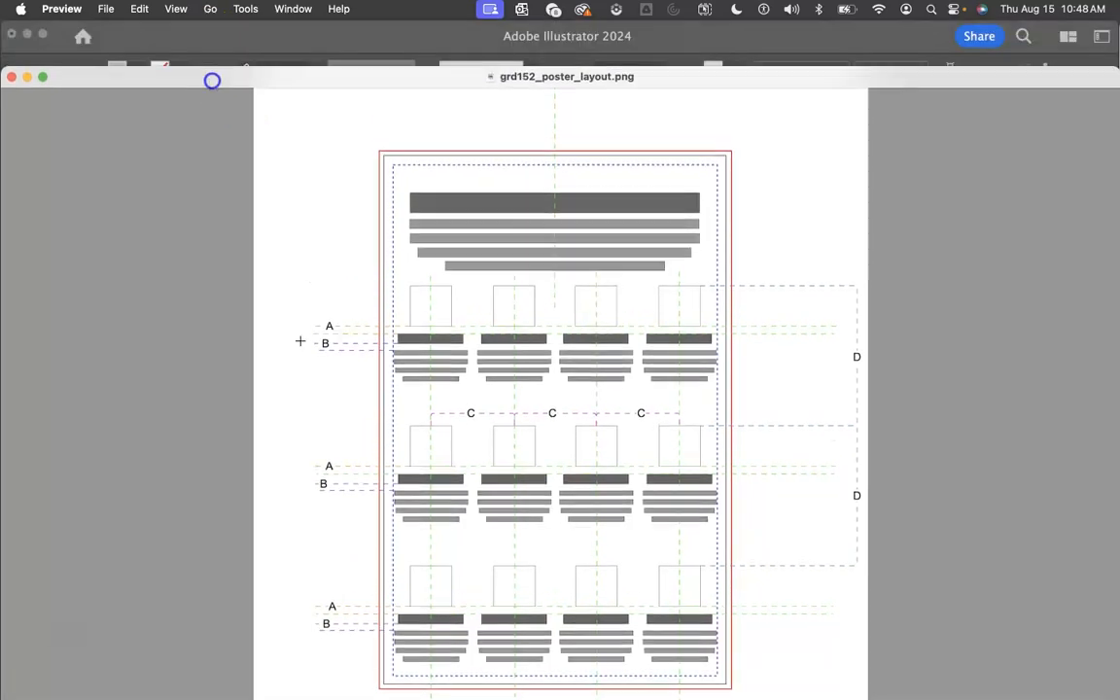
- Switch to Chrome and copy the entire text of the document "The Symbolism of Basic Shapes in Design"
left_click(465, 686)
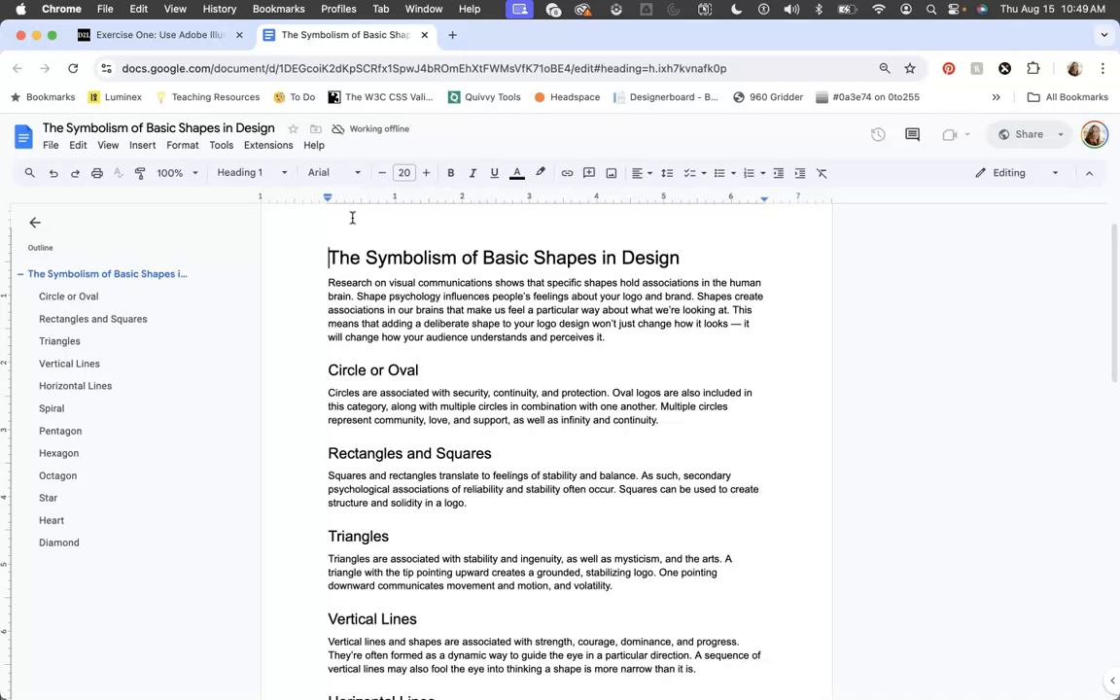
scroll(353, 215, "down", 1)
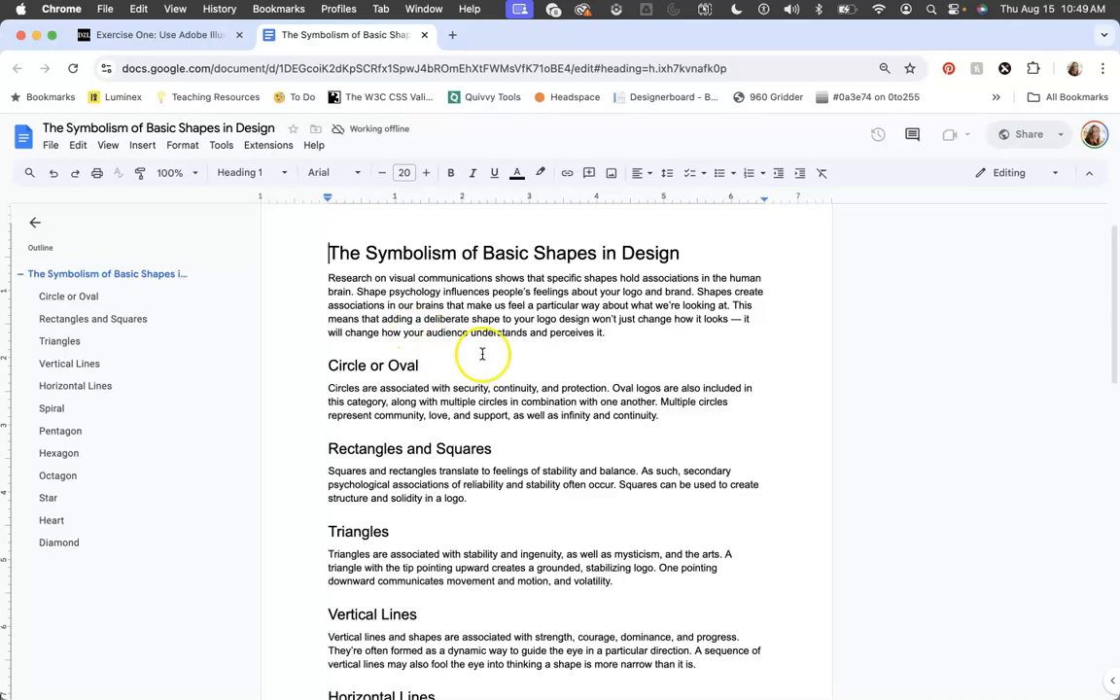
scroll(603, 328, "down", 2)
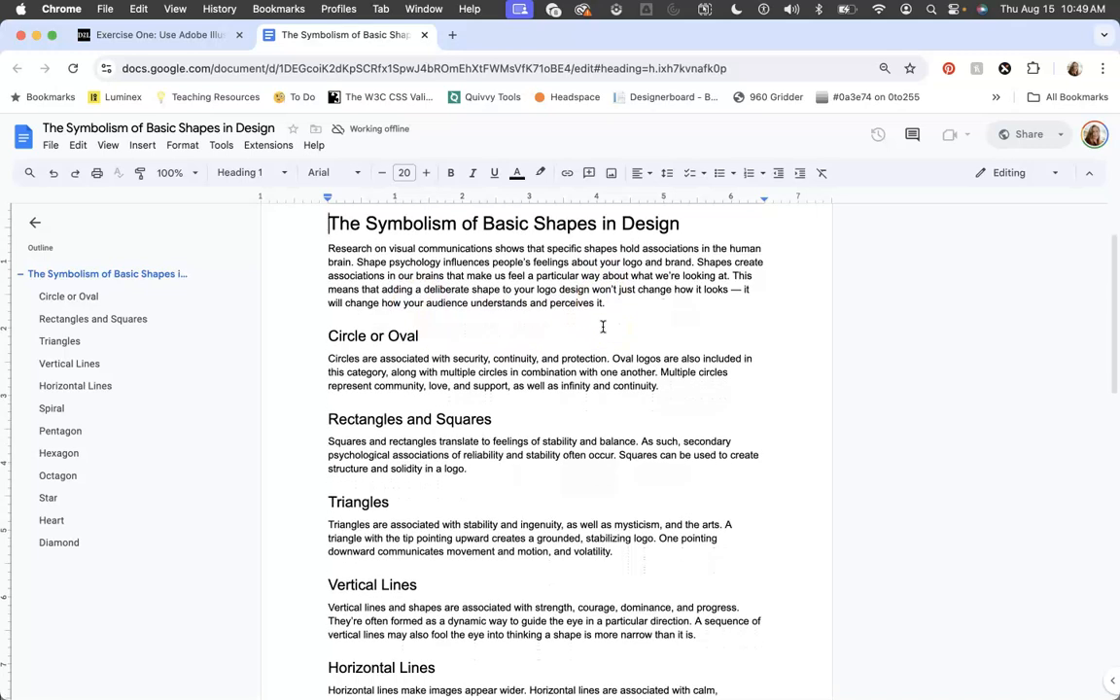
scroll(572, 393, "up", 3)
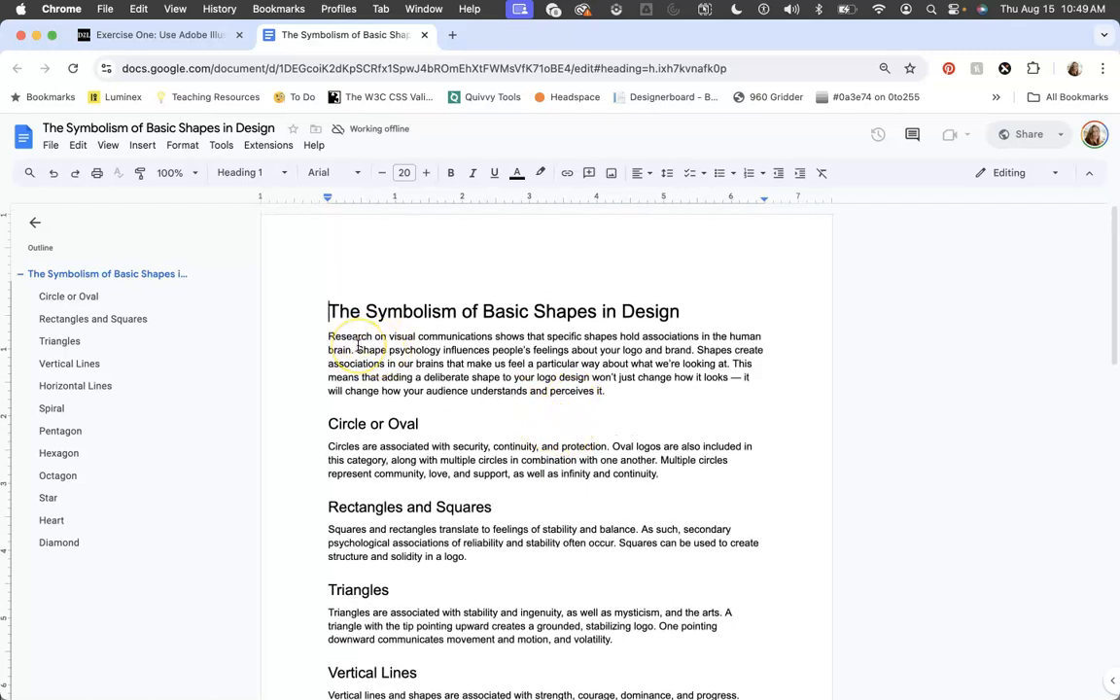
key("super+a")
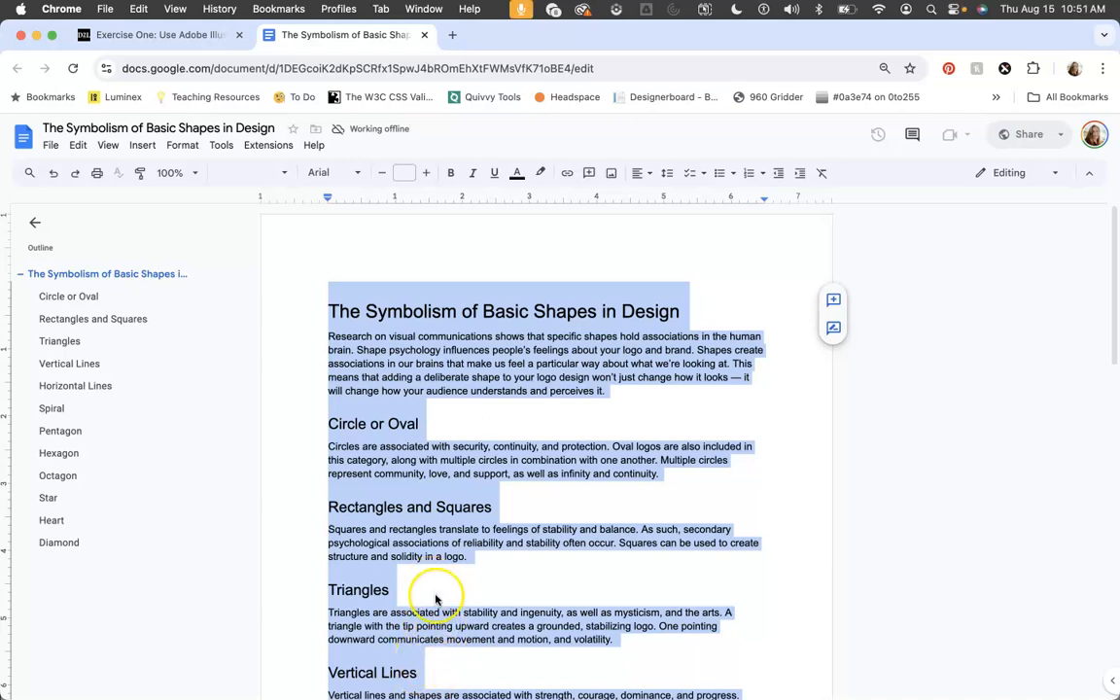
- Switch to TextEdit and place its blank document window over the source document
mouse_move(424, 676)
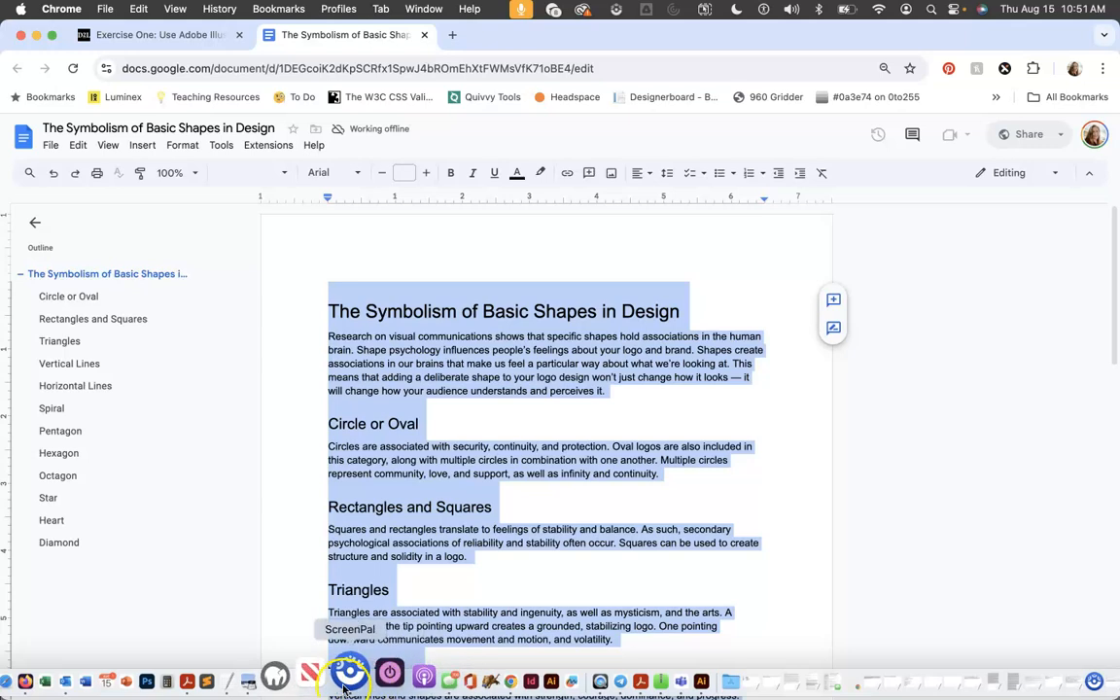
left_click(270, 676)
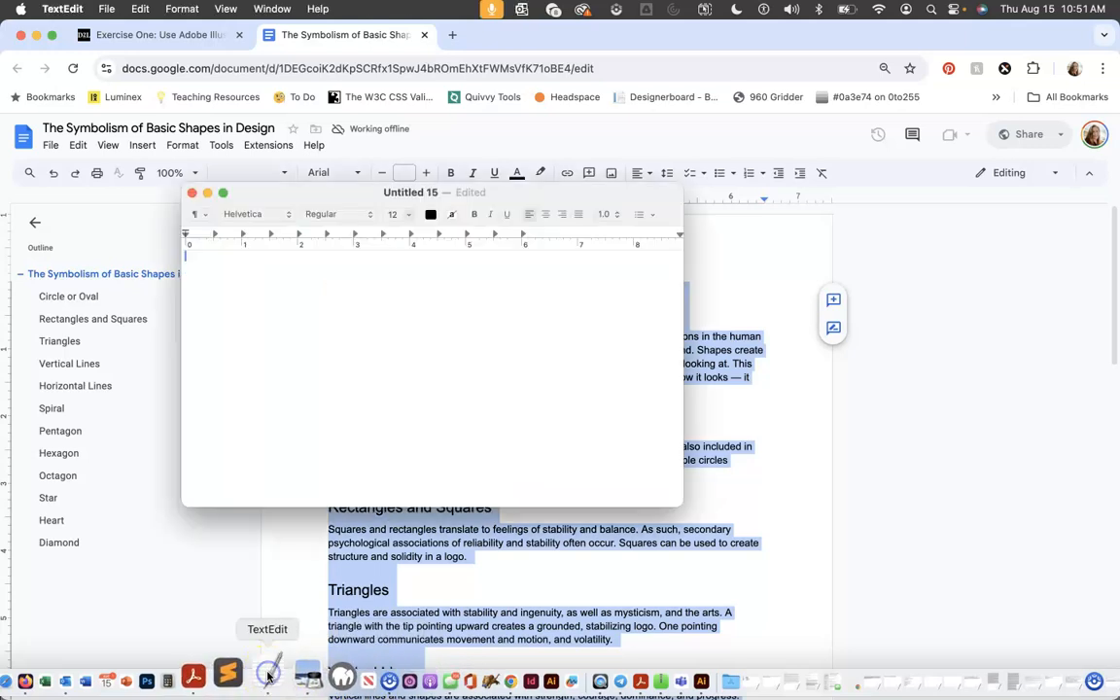
mouse_move(862, 692)
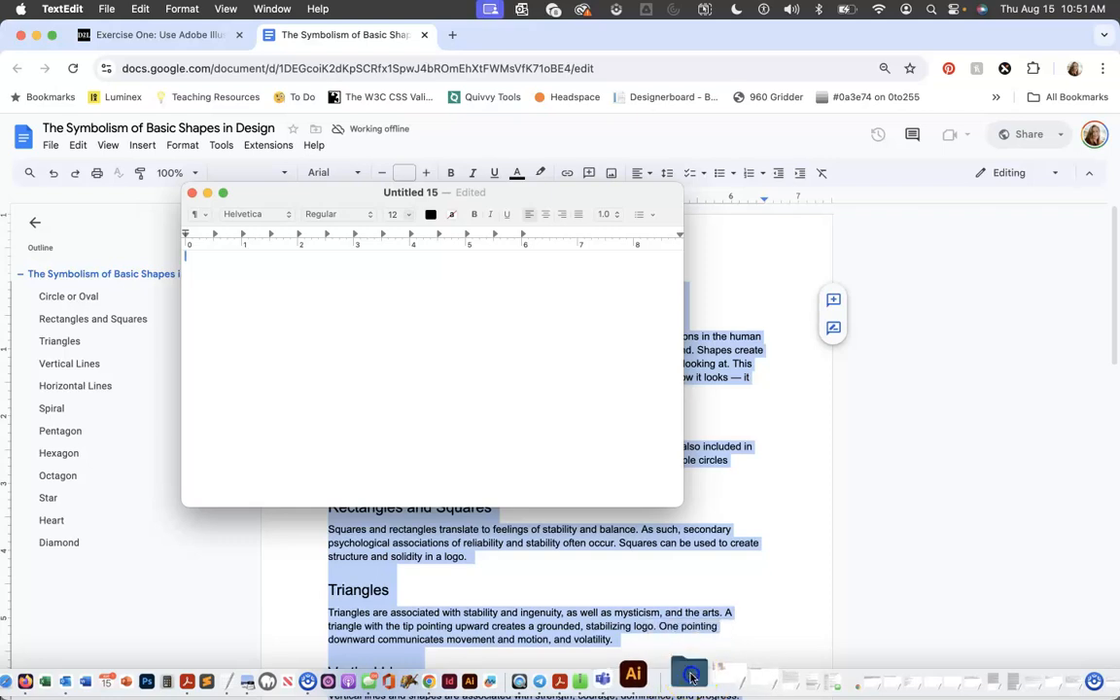
left_click(690, 671)
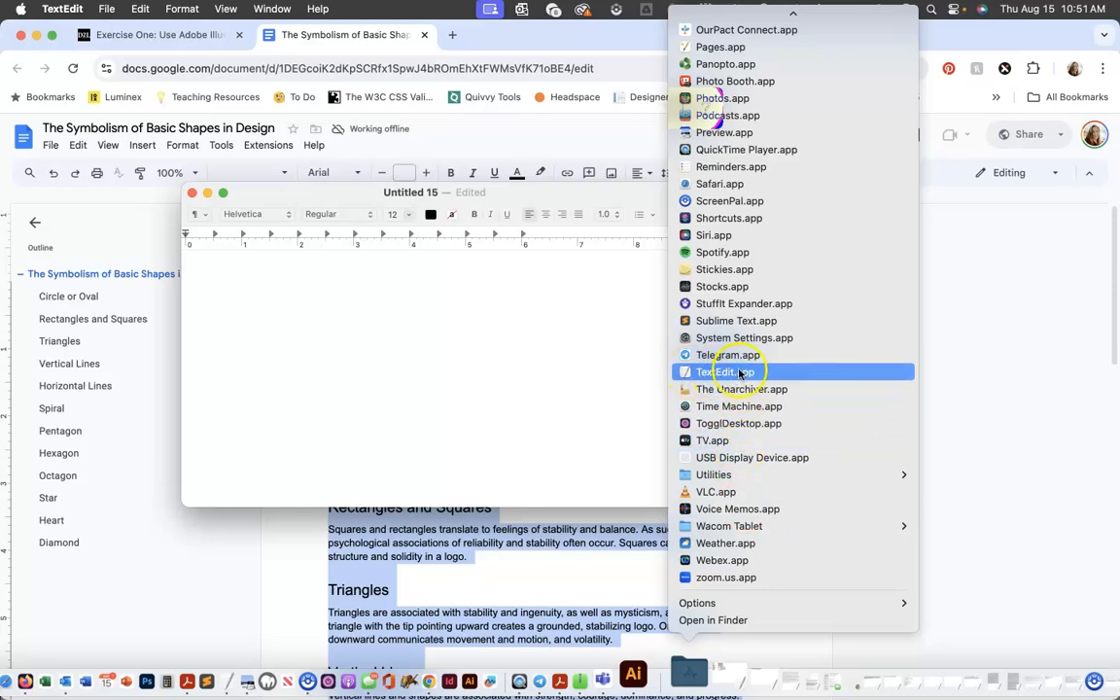
left_click(533, 300)
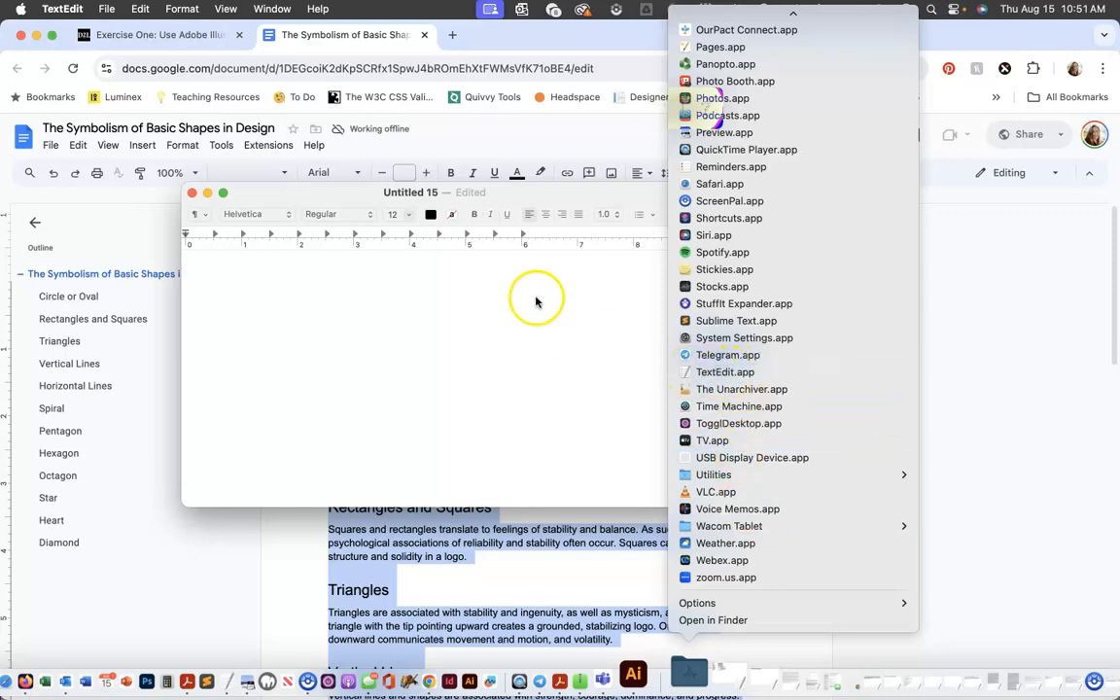
left_click_drag(317, 192, 343, 220)
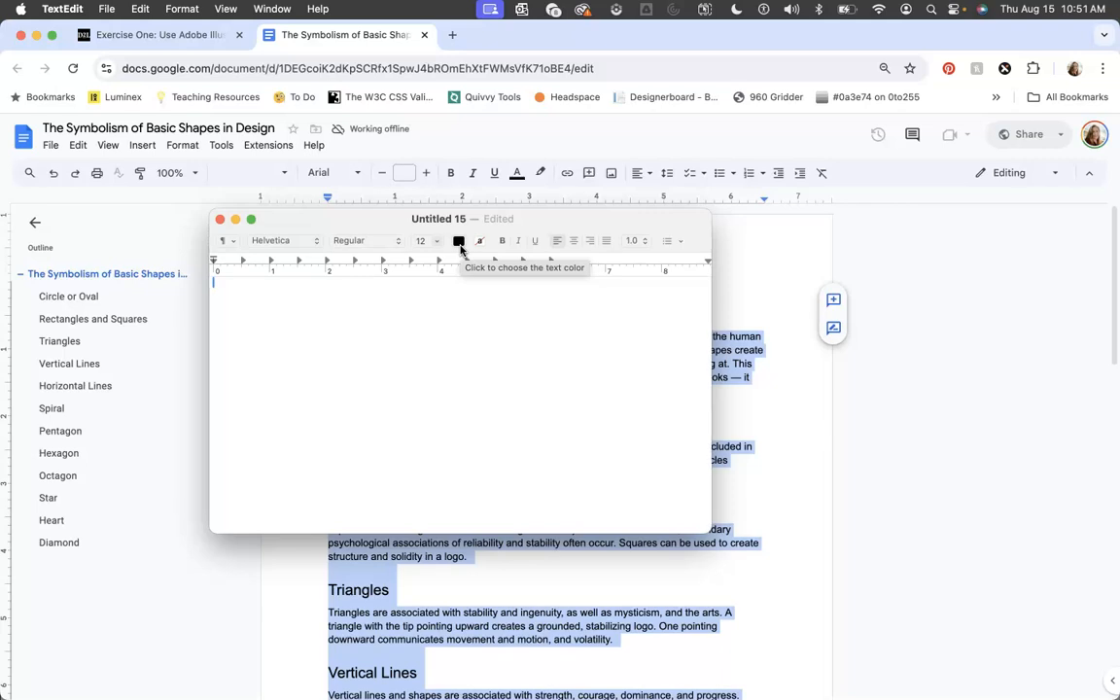
left_click_drag(387, 224, 319, 184)
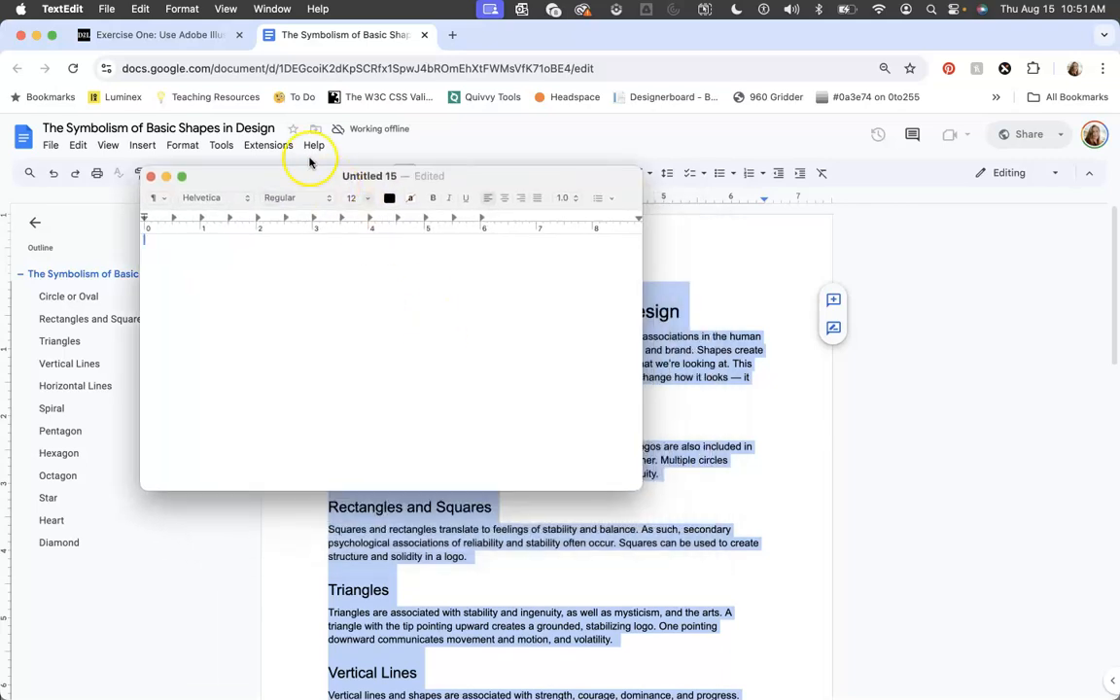
- Convert the blank TextEdit document to plain text and paste the copied shape symbolism text into it
left_click(183, 10)
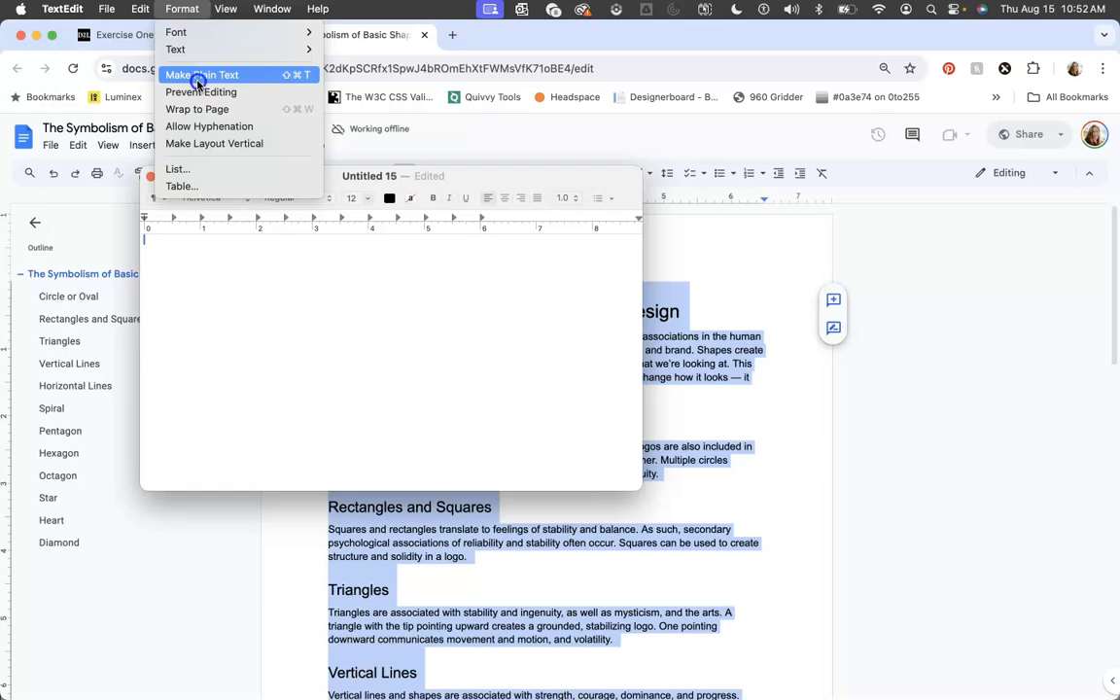
left_click(308, 112)
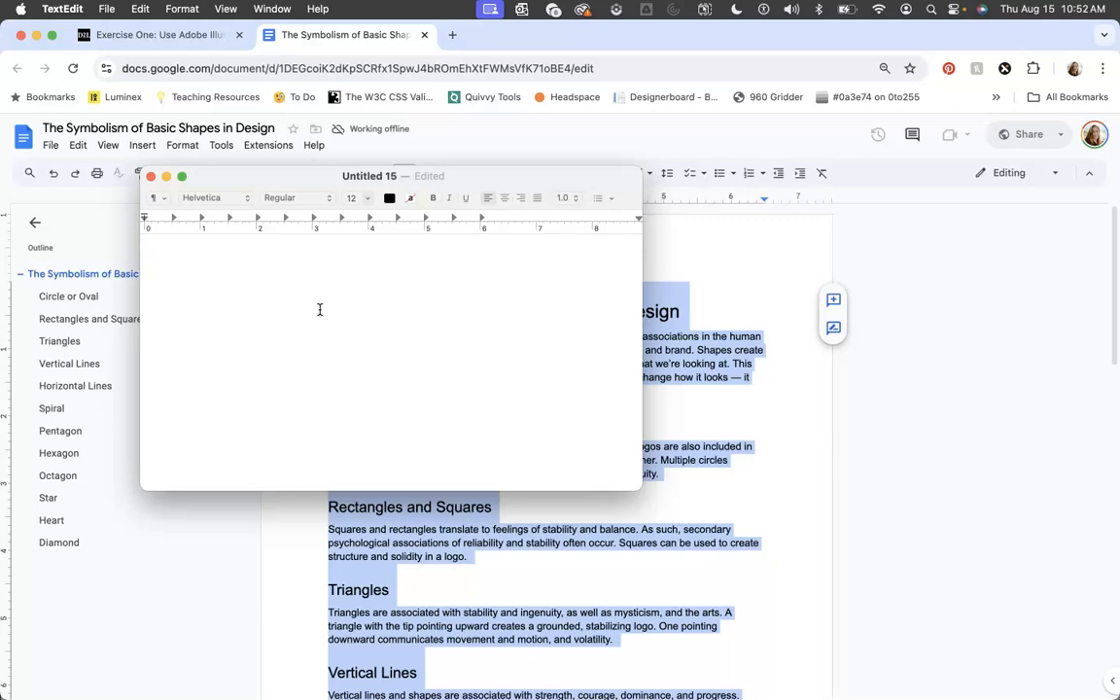
key("super+r")
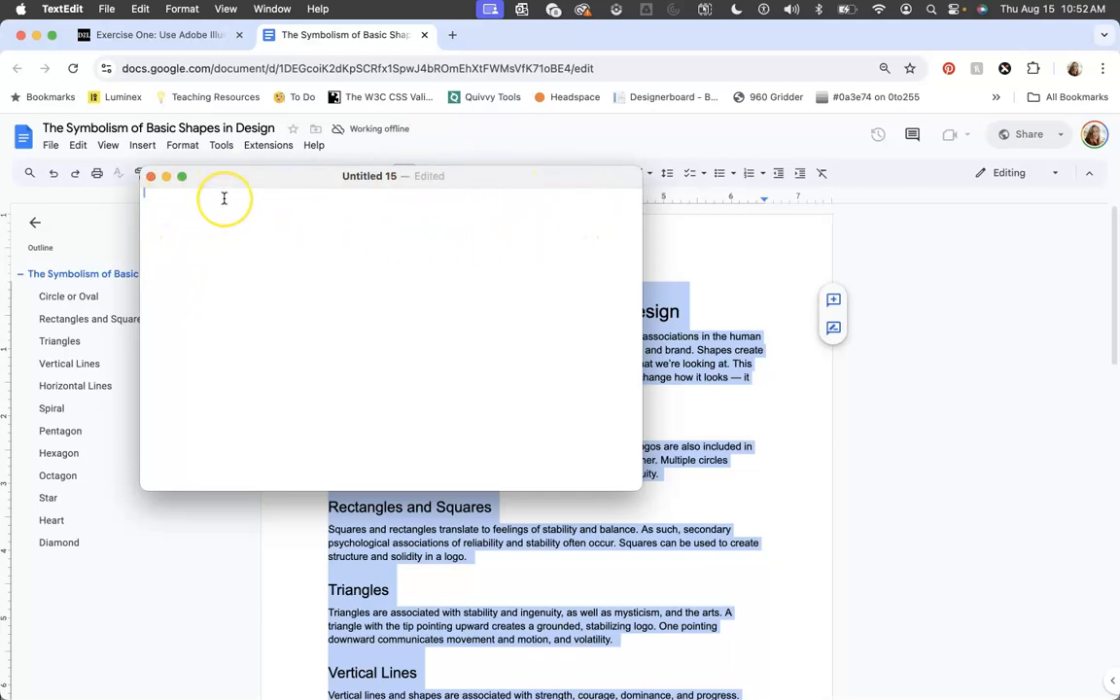
key("super+r")
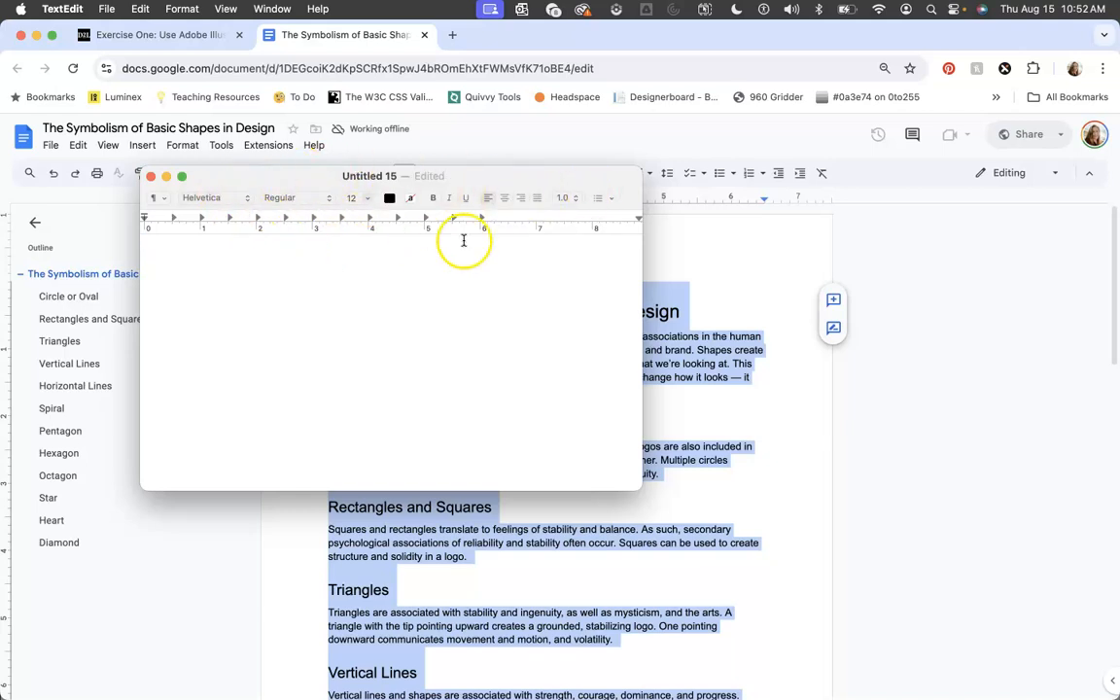
key("super+r")
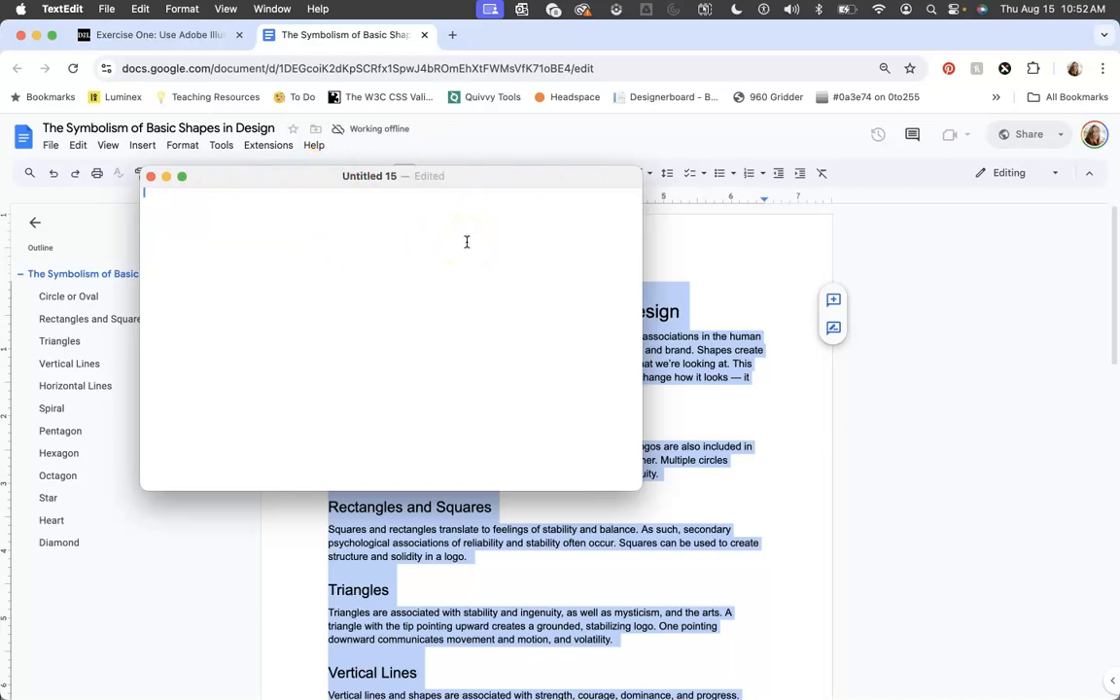
left_click(234, 214)
key("super+v")
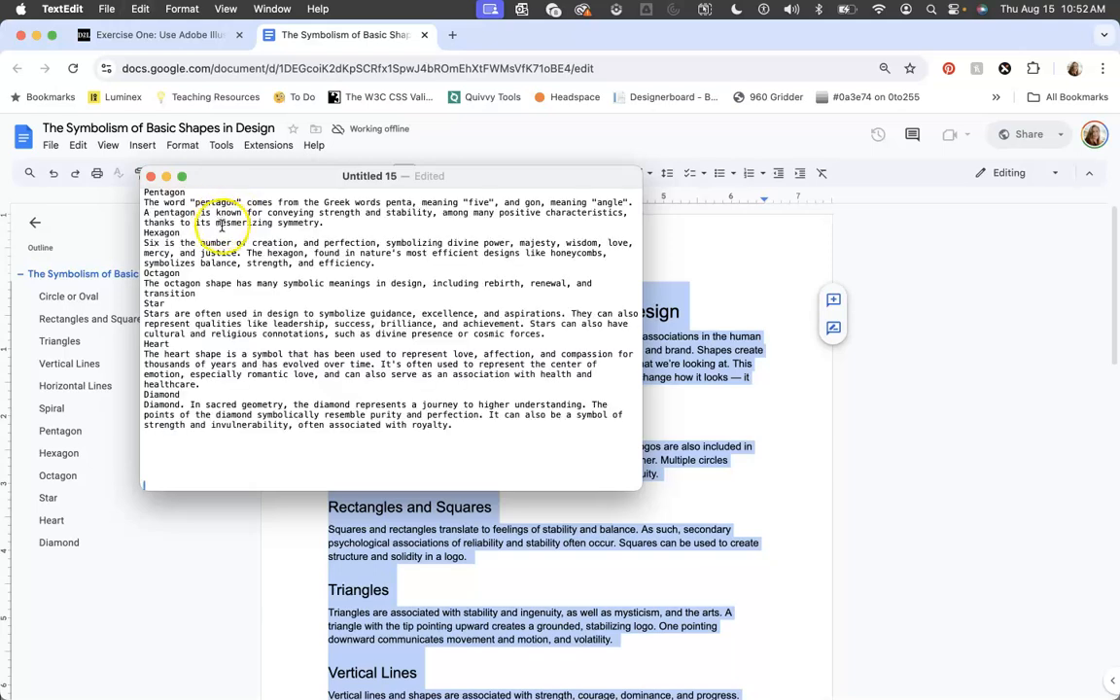
- Move the plain text window aside and compare its unformatted text with the formatted source document
left_click_drag(218, 176, 707, 230)
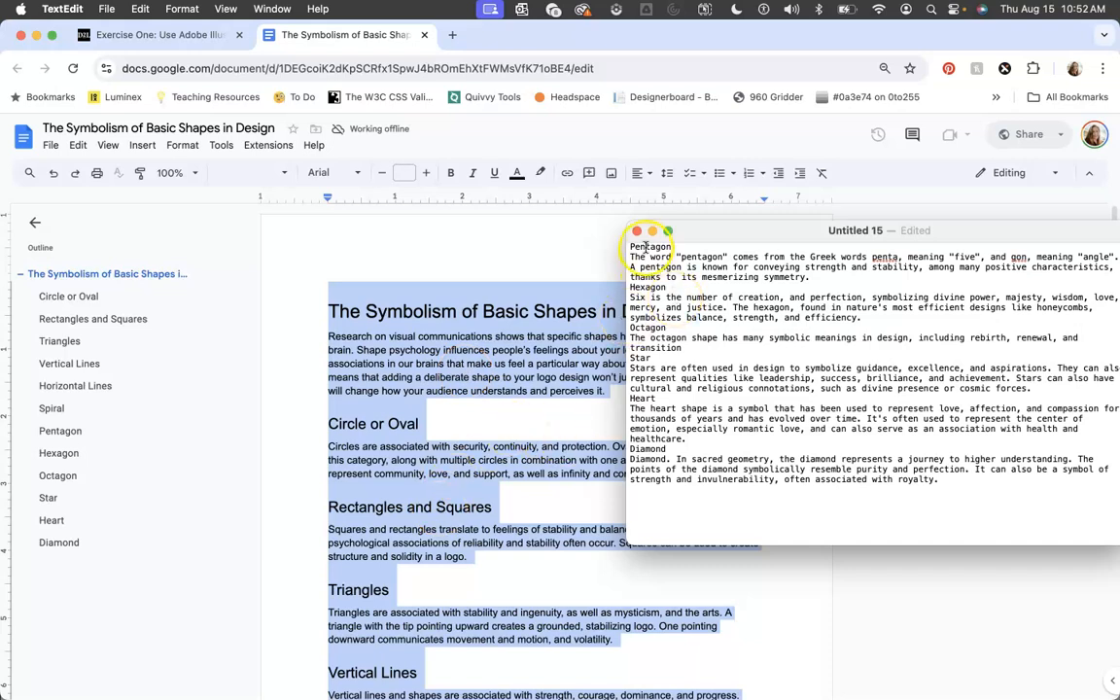
left_click_drag(700, 235, 539, 238)
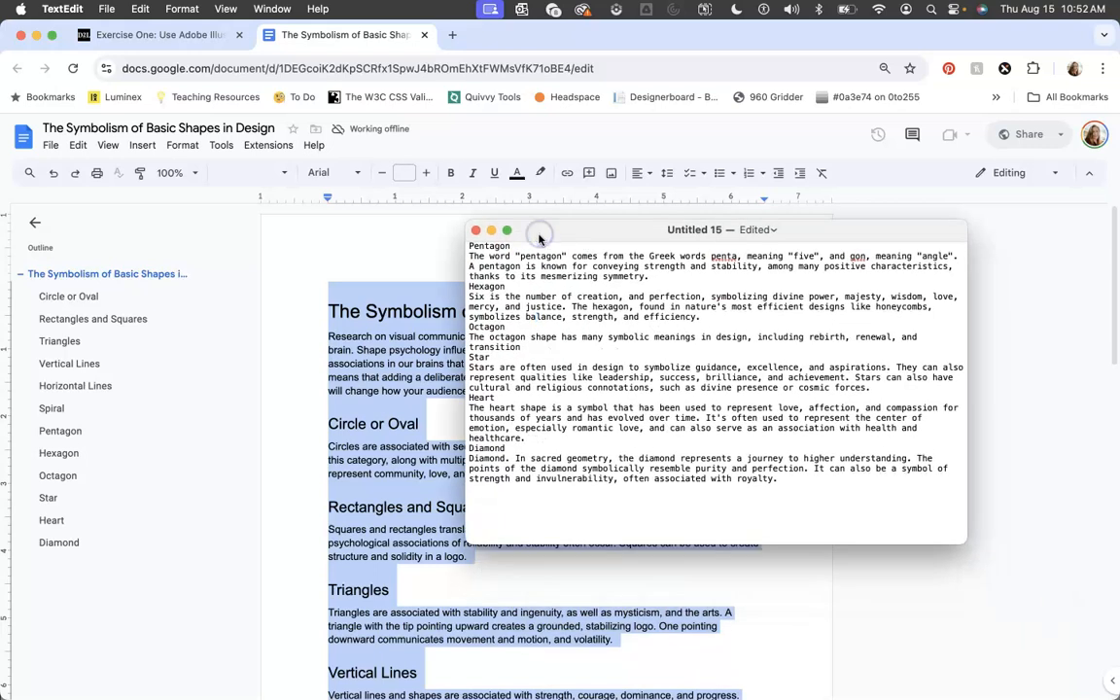
left_click(375, 321)
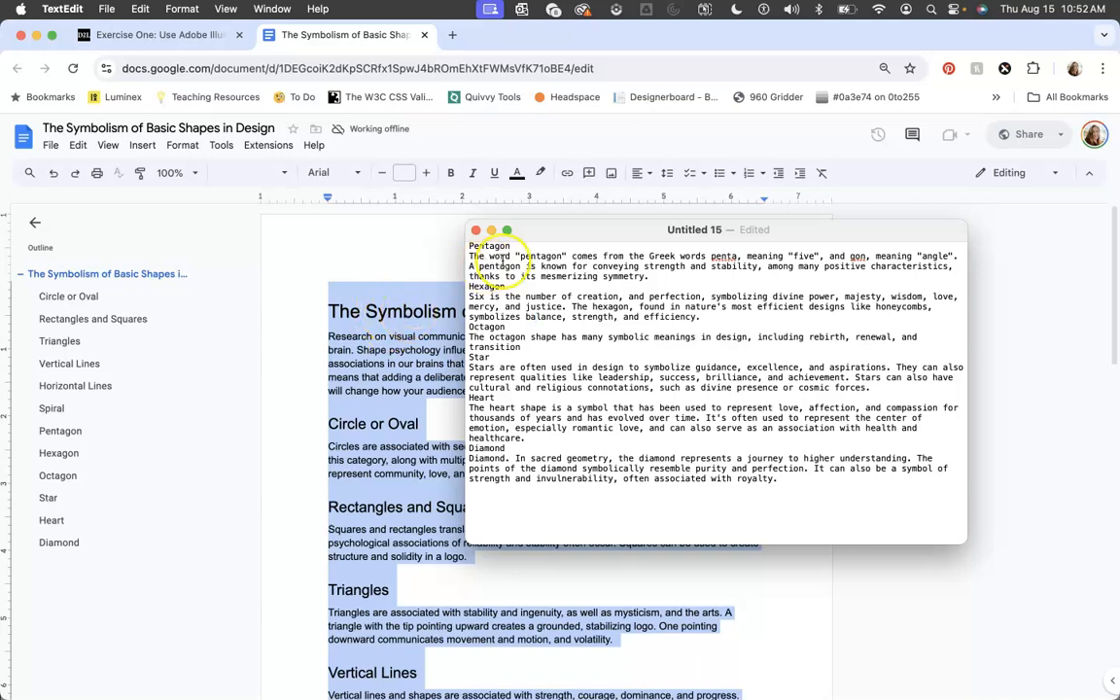
left_click_drag(555, 231, 736, 190)
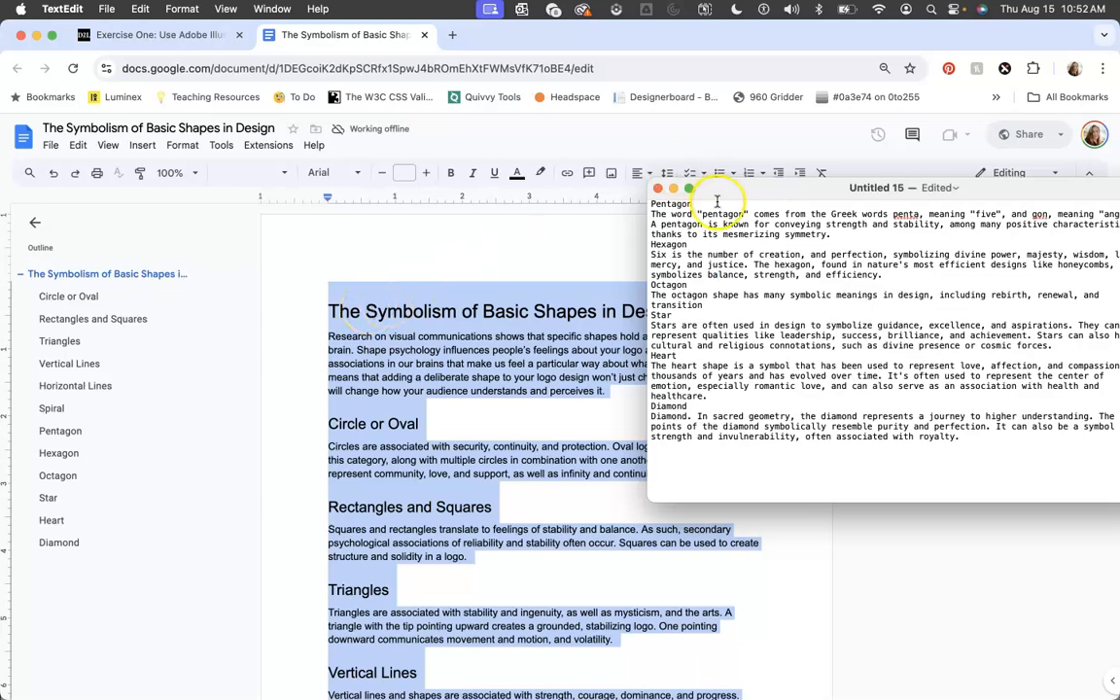
left_click_drag(731, 188, 730, 188)
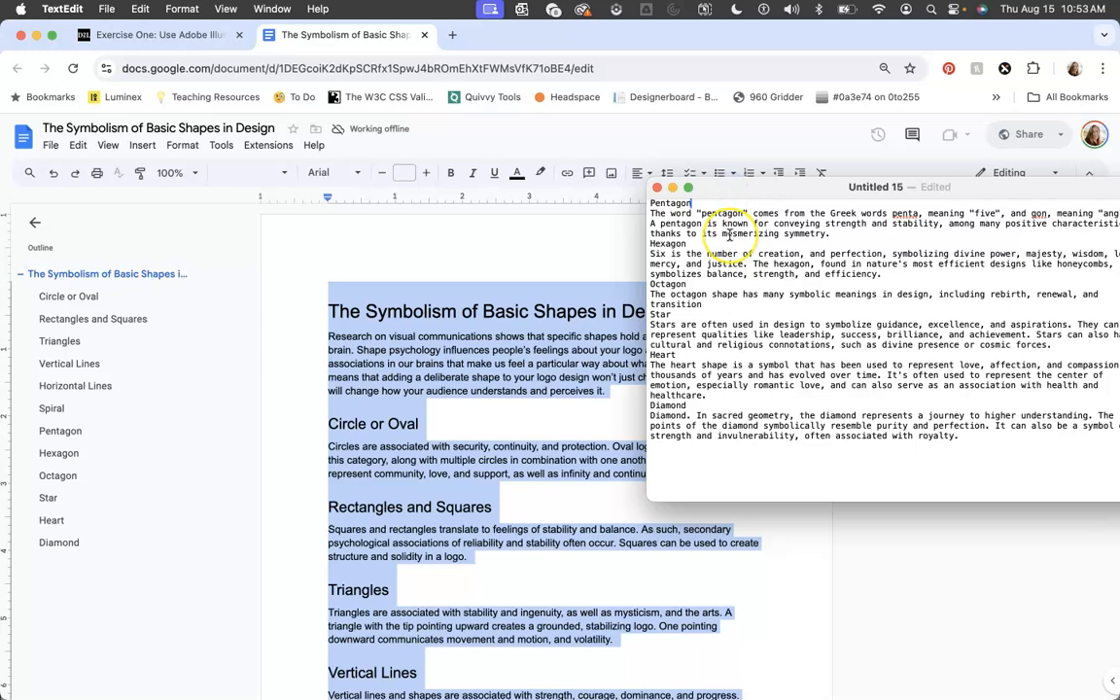
- Copy all of the plain text from TextEdit and switch back to Illustrator
key("super+a")
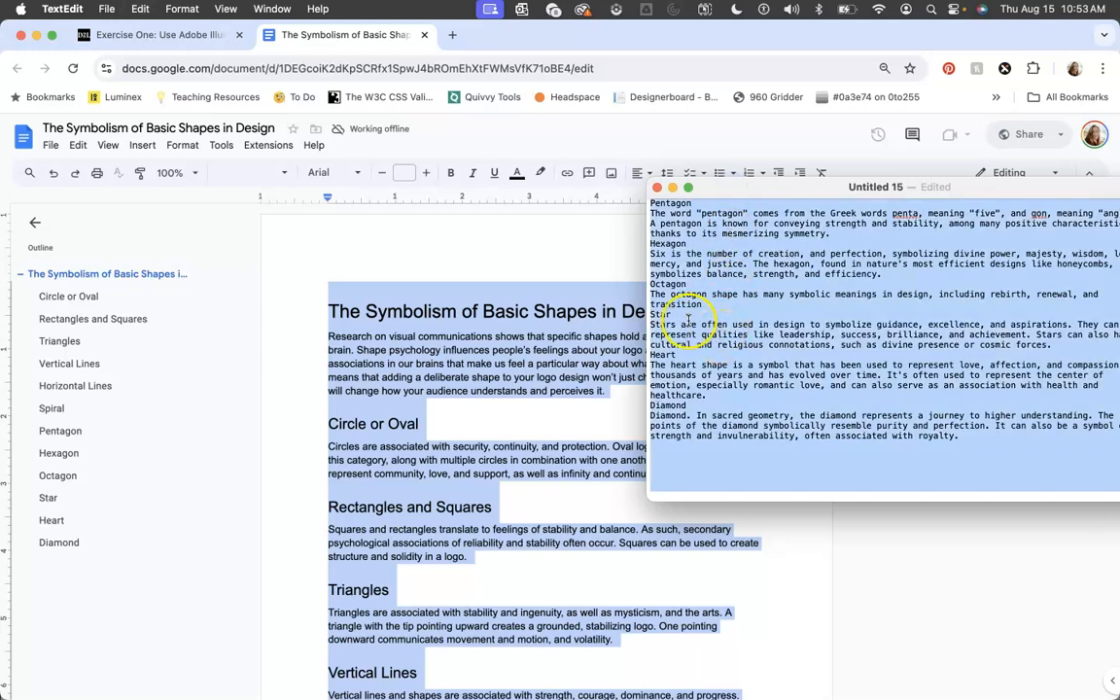
mouse_move(515, 695)
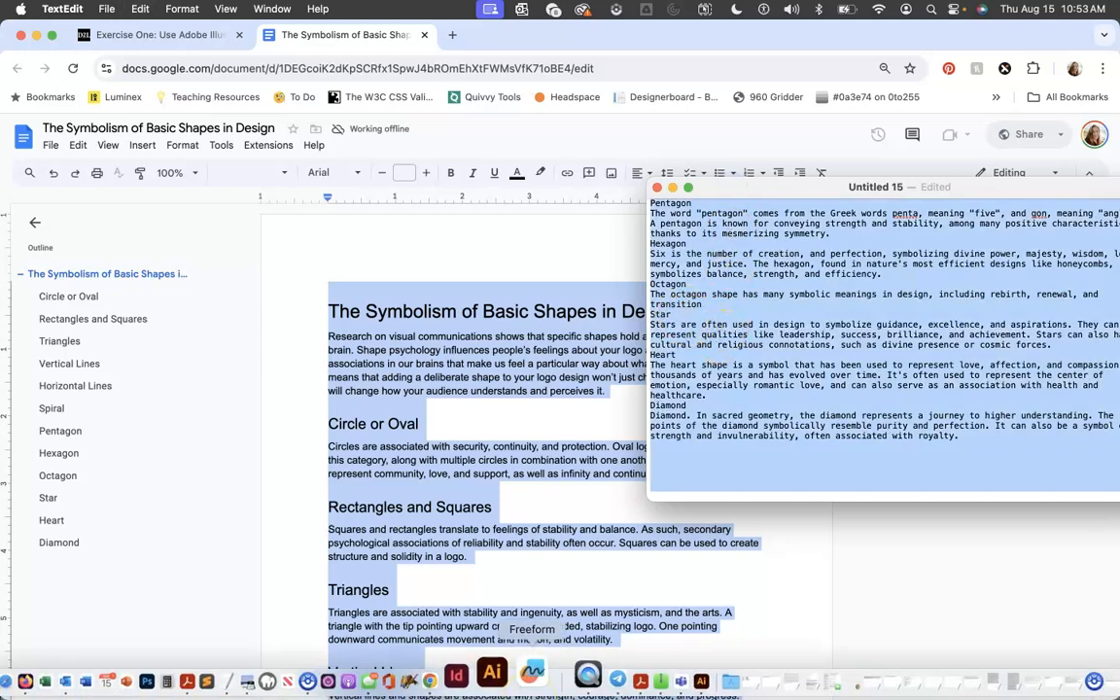
left_click(510, 673)
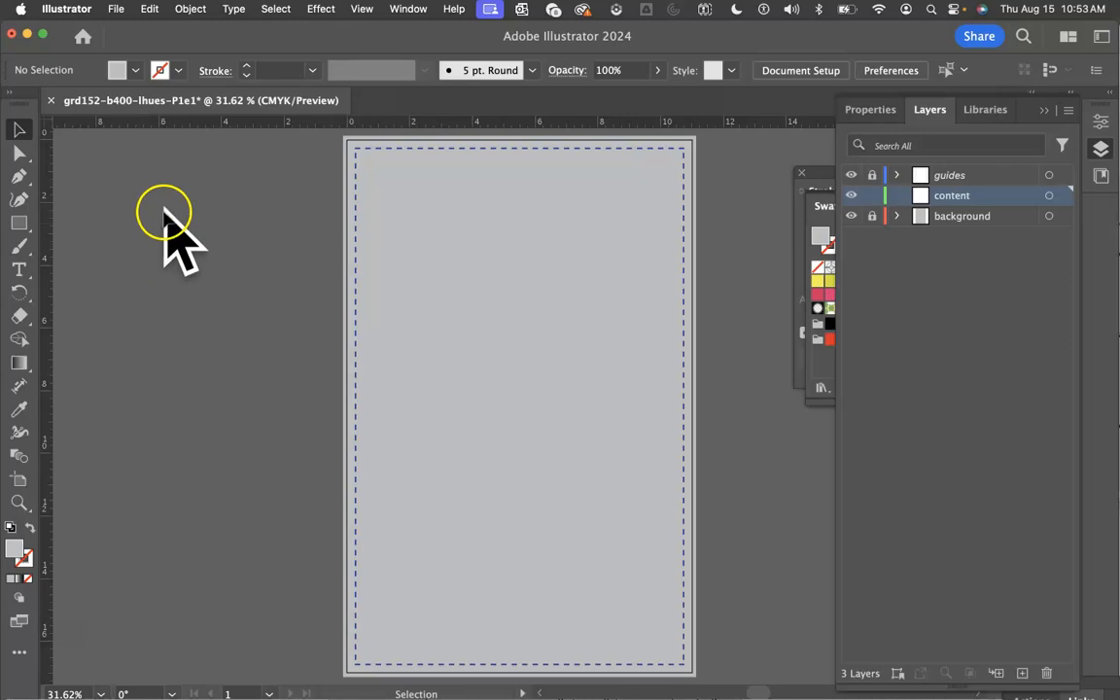
- Paste the copied text as point type on the content layer, starting on the pasteboard left of the artboard
left_click(21, 275)
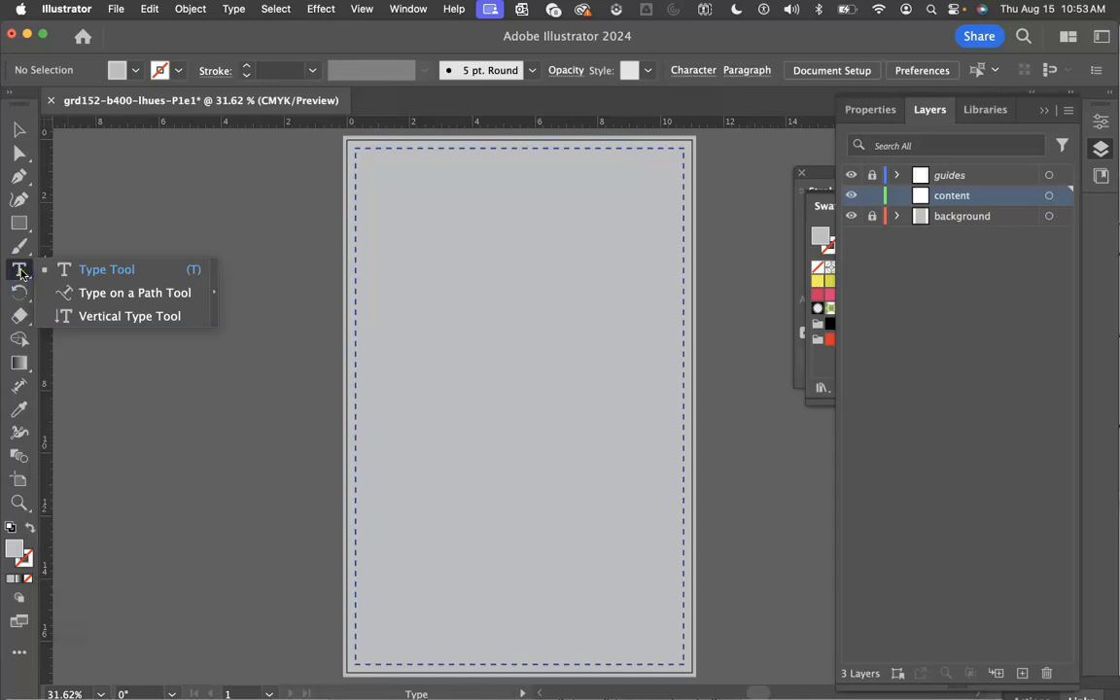
left_click(107, 191)
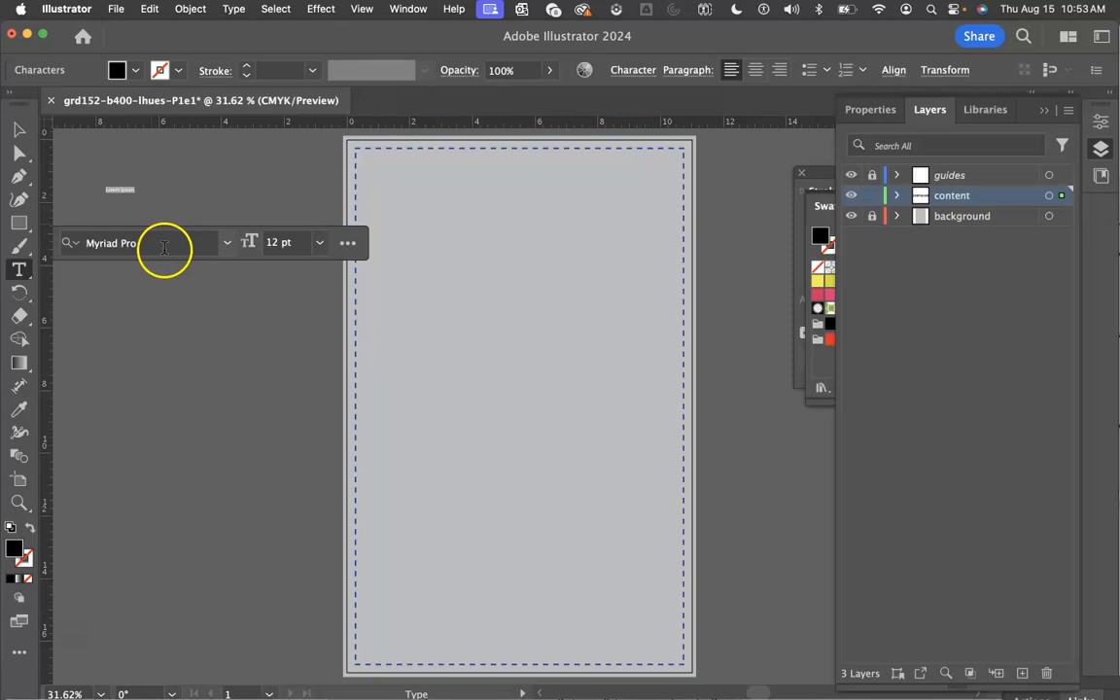
key("super+v")
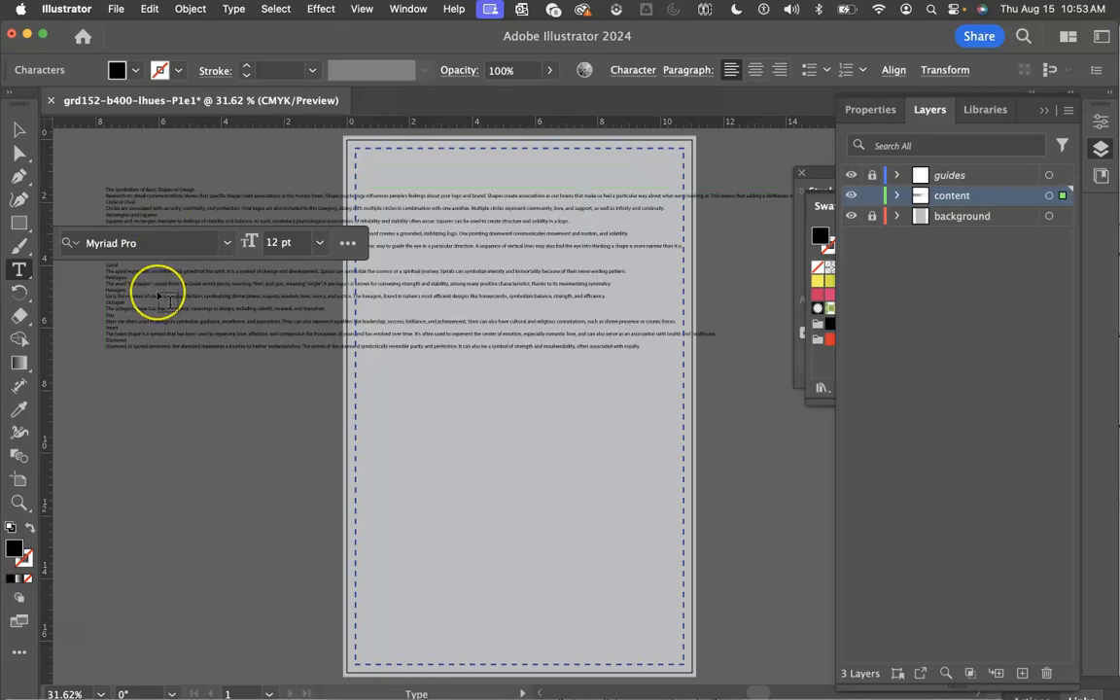
- Finish editing the pasted point type and examine its unwrapped lines and headings up close with the text object selected
key("Escape")
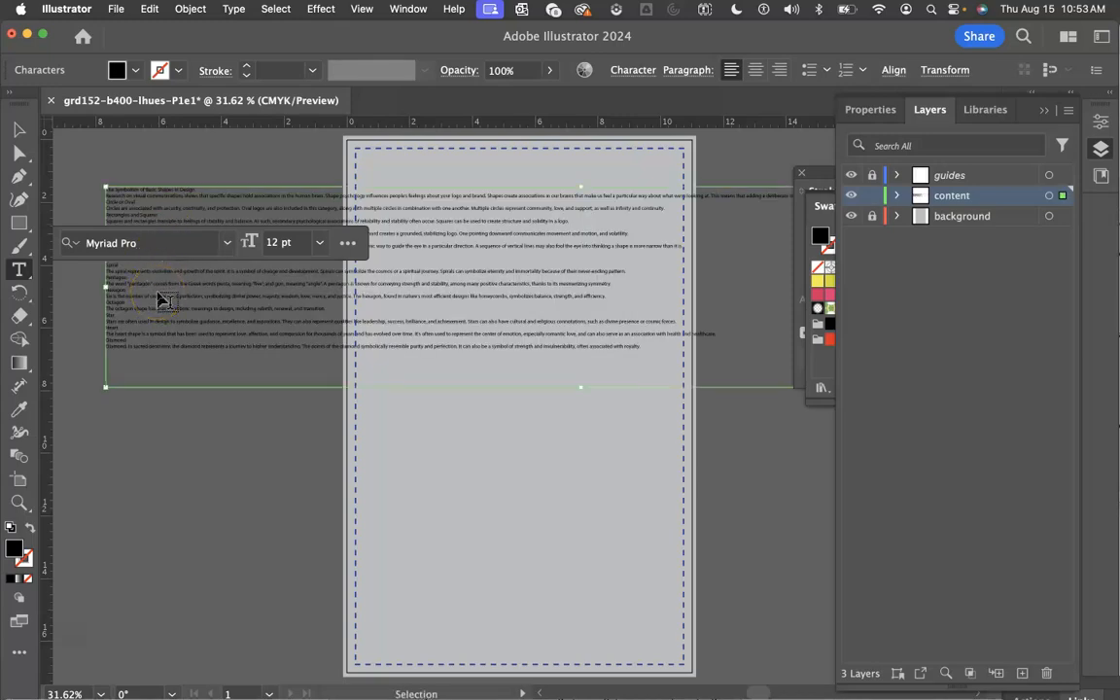
key("super+equal")
key("super+equal")
key("super+equal")
key("super+equal")
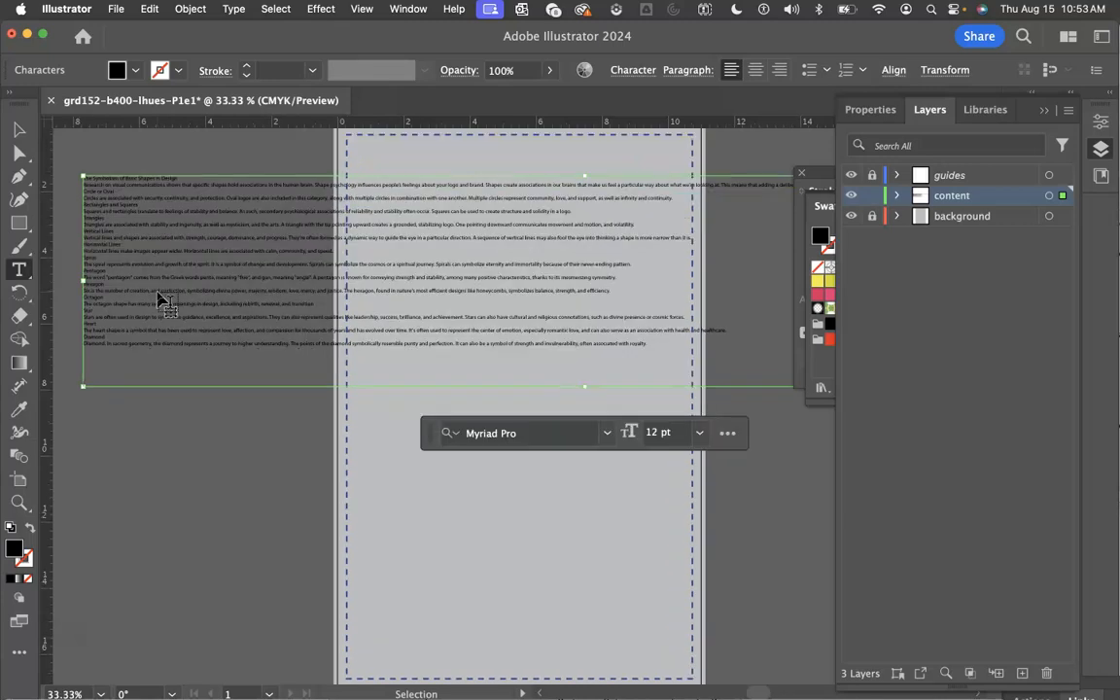
left_click(237, 282)
scroll(237, 282, "left", 15)
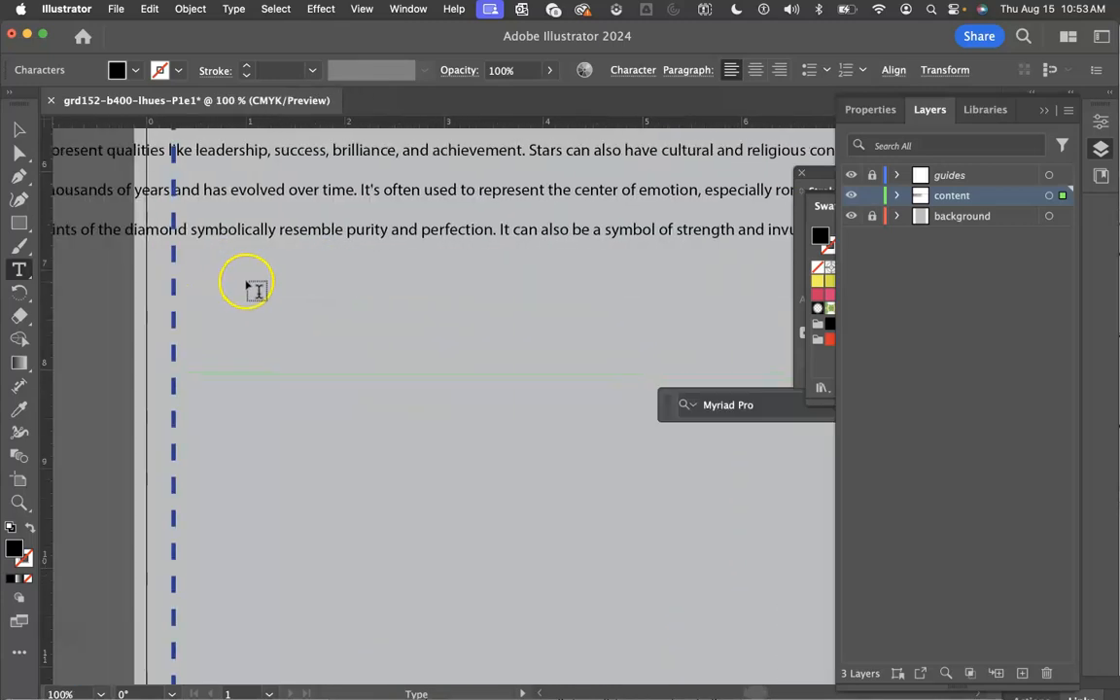
scroll(246, 287, "up", 12)
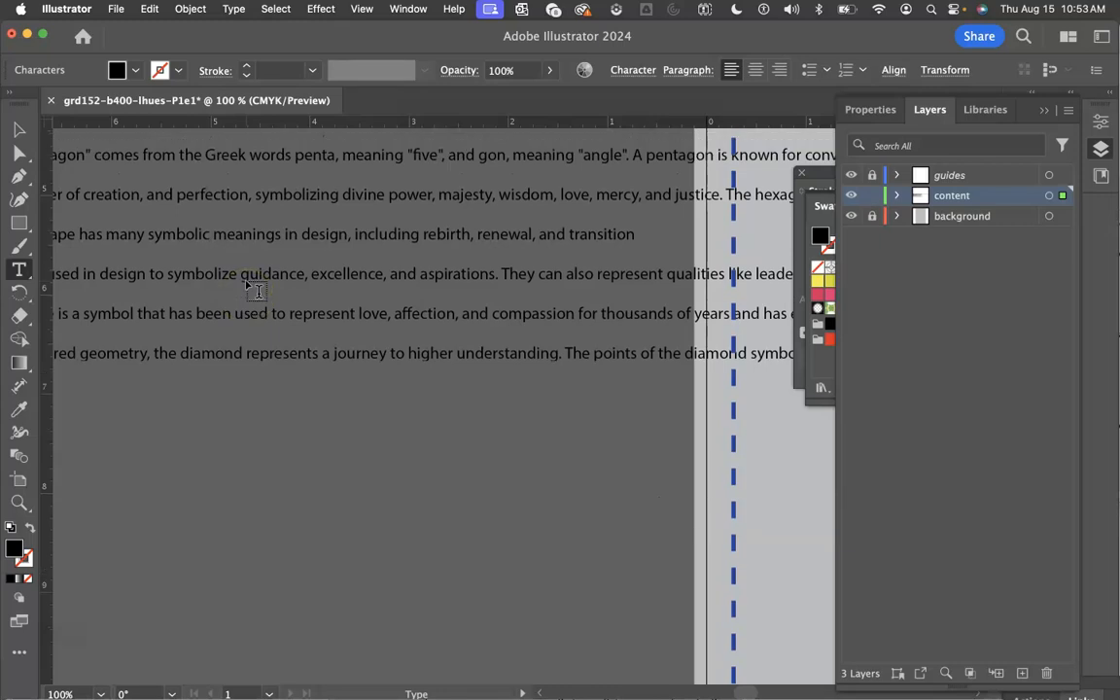
scroll(247, 288, "left", 5)
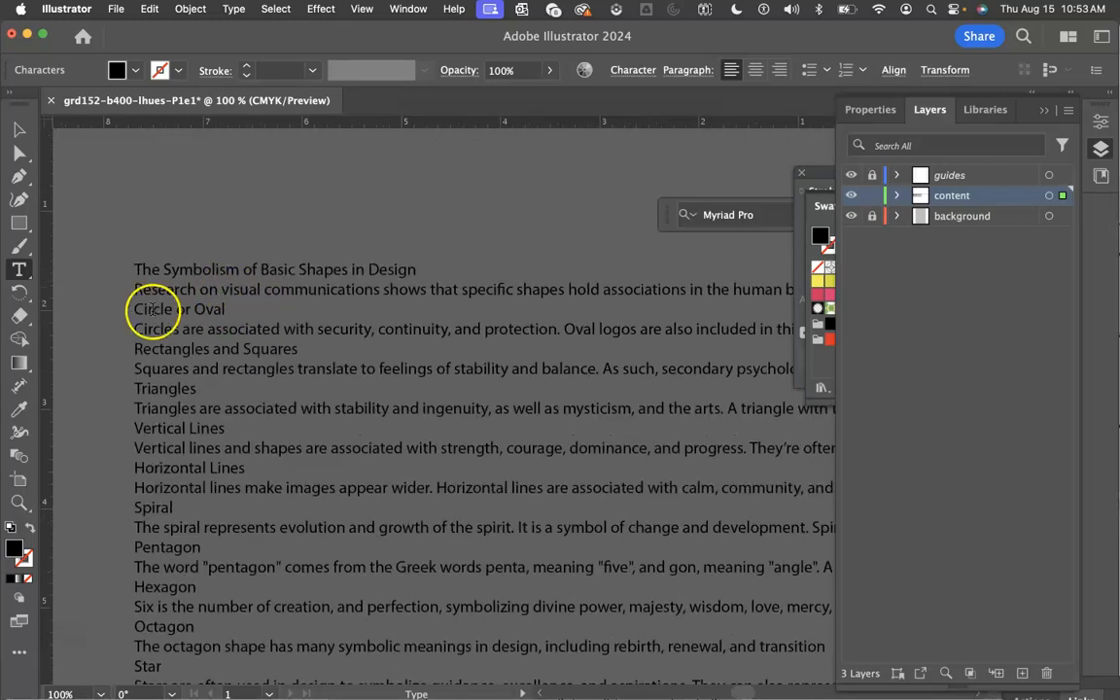
left_click(20, 130)
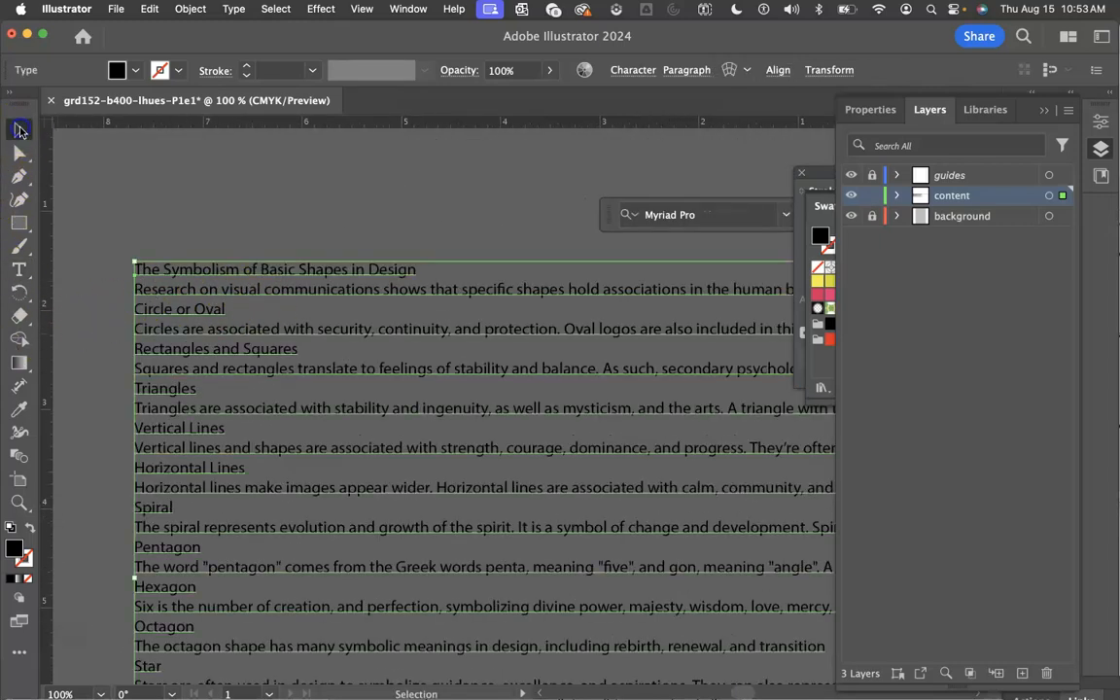
left_click(18, 130)
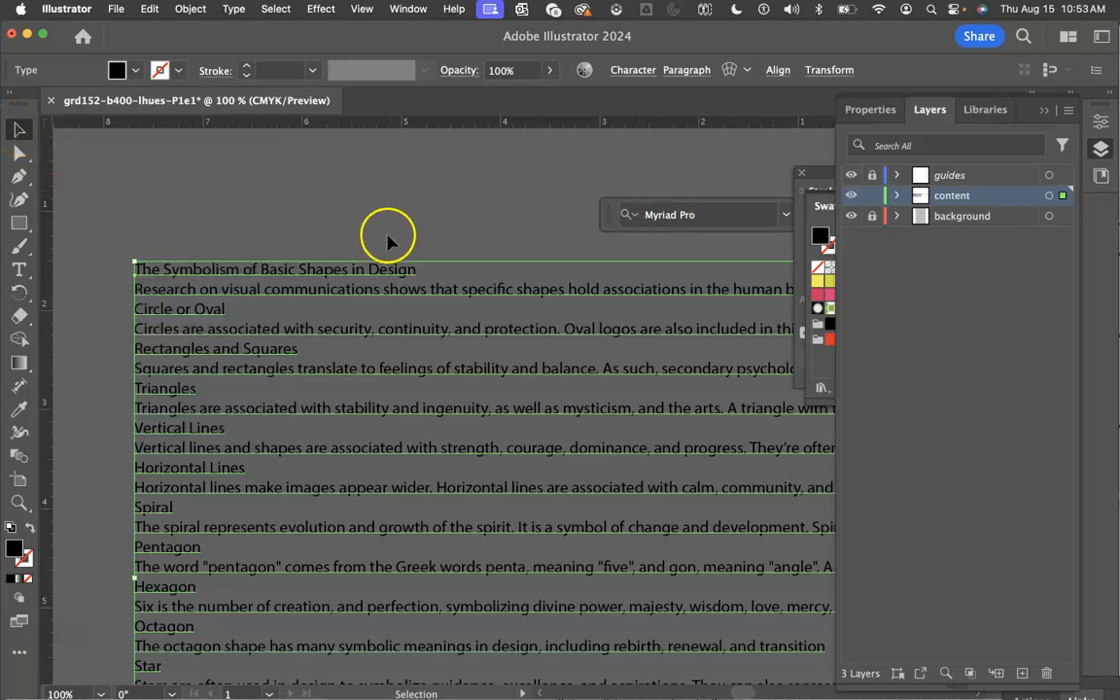
scroll(412, 304, "right", 1)
scroll(412, 300, "left", 3)
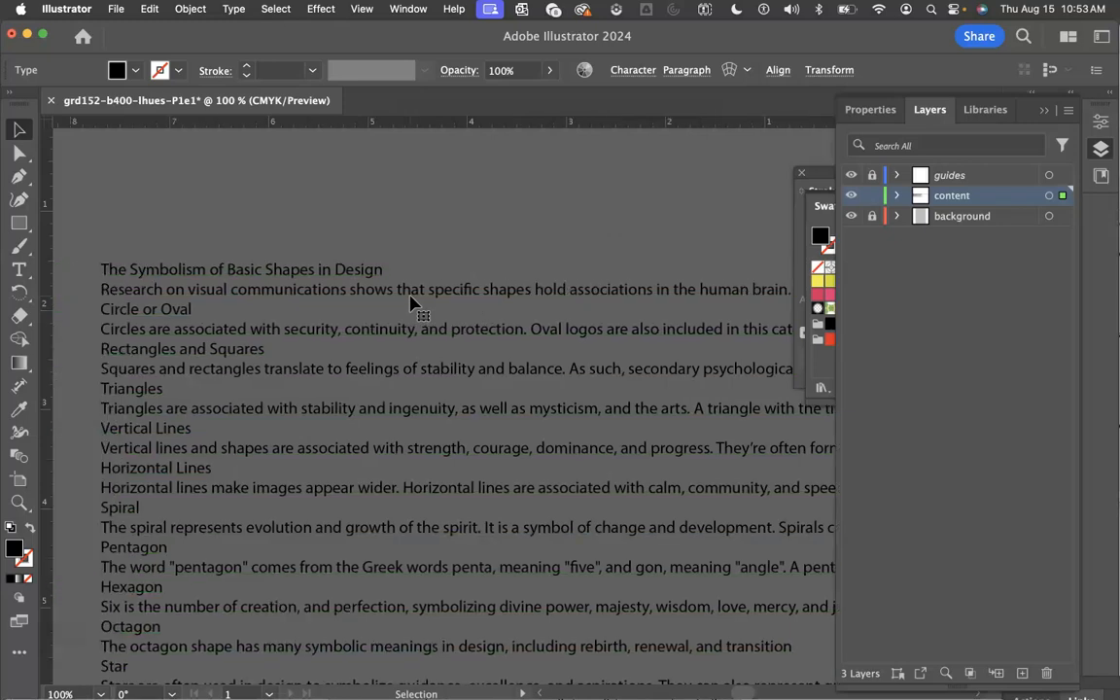
- Try to scale the point text down by its bounding box, and undo the scaling
left_click_drag(165, 257, 597, 556)
scroll(495, 445, "down", 4)
scroll(482, 437, "right", 3)
left_click(421, 513)
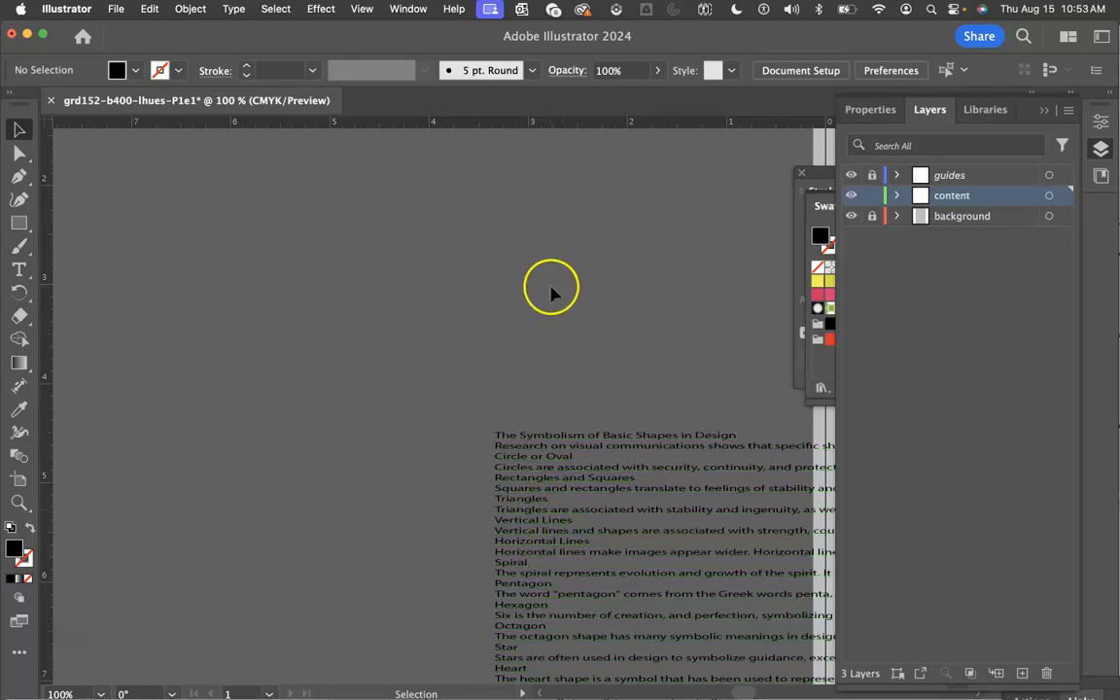
left_click(537, 467)
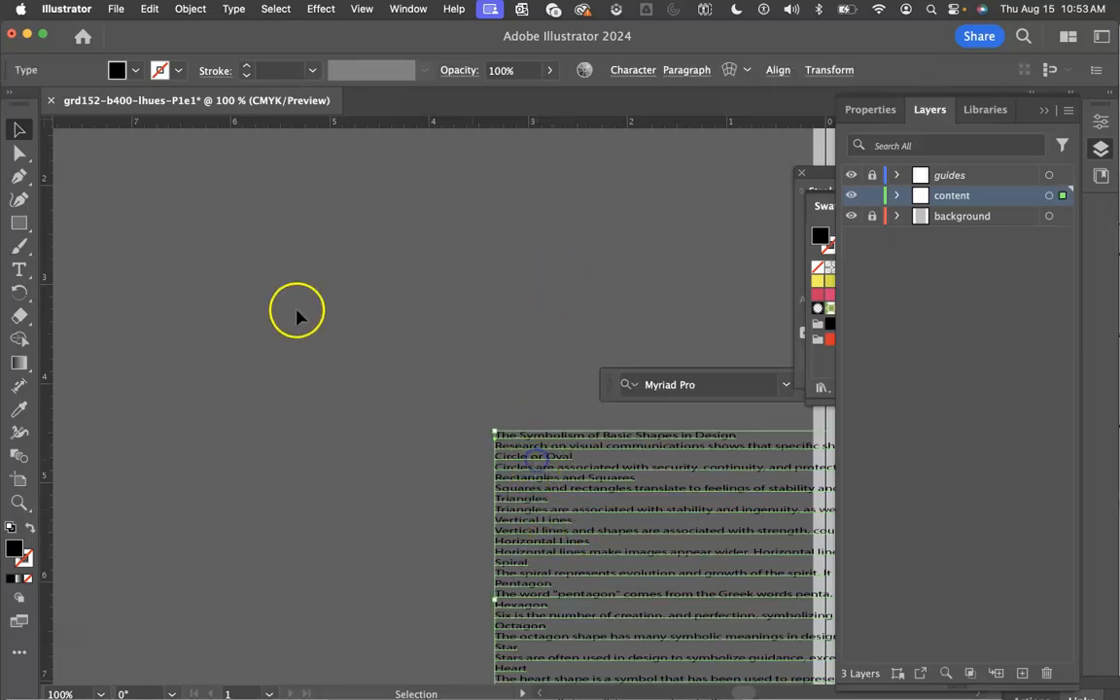
key("super+z")
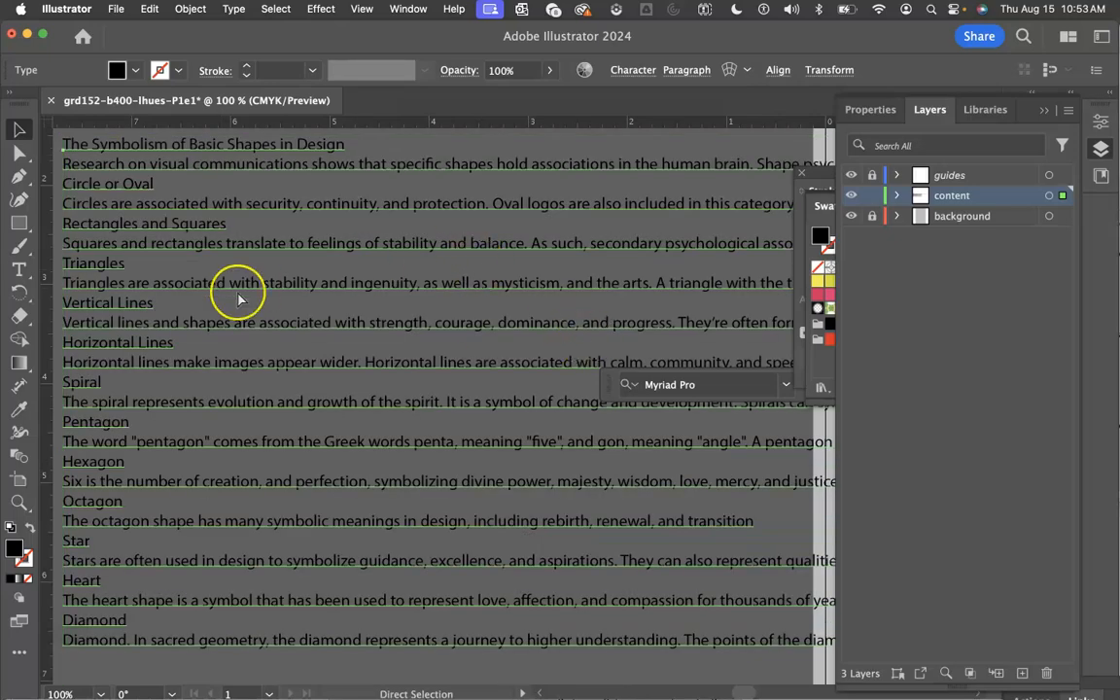
- Undo the text paste and delete the leftover Lorem ipsum point type from the pasteboard
key("super+z")
key("super+z")
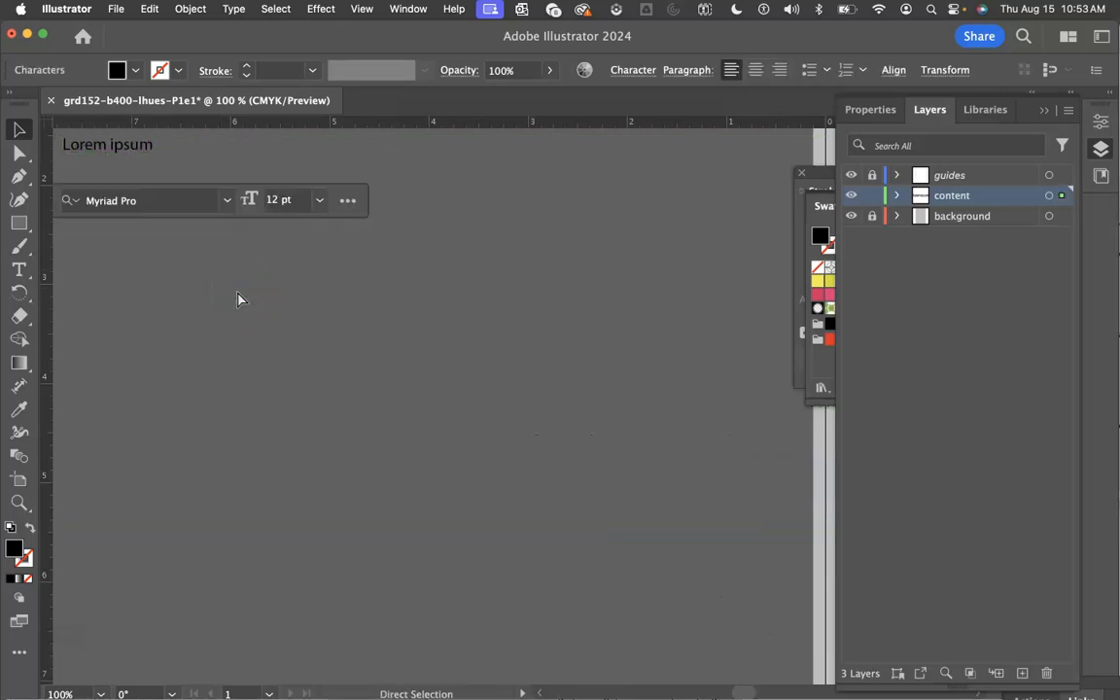
key("super+minus")
left_click_drag(288, 268, 299, 276)
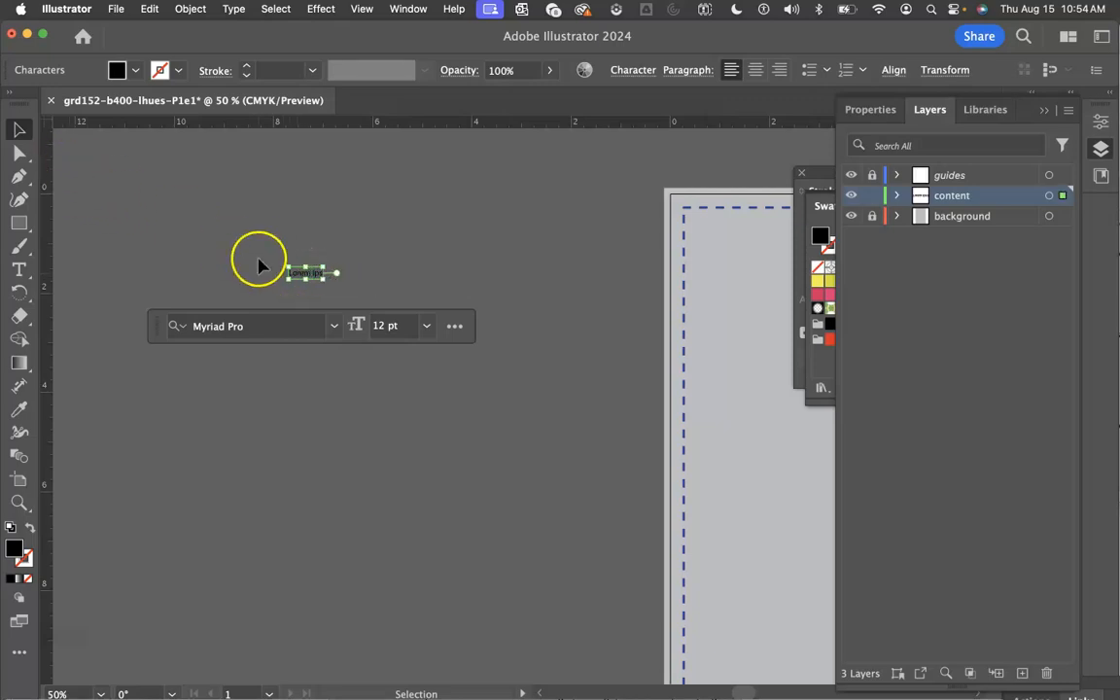
left_click(301, 264)
left_click(306, 270)
key("Delete")
left_click(260, 231)
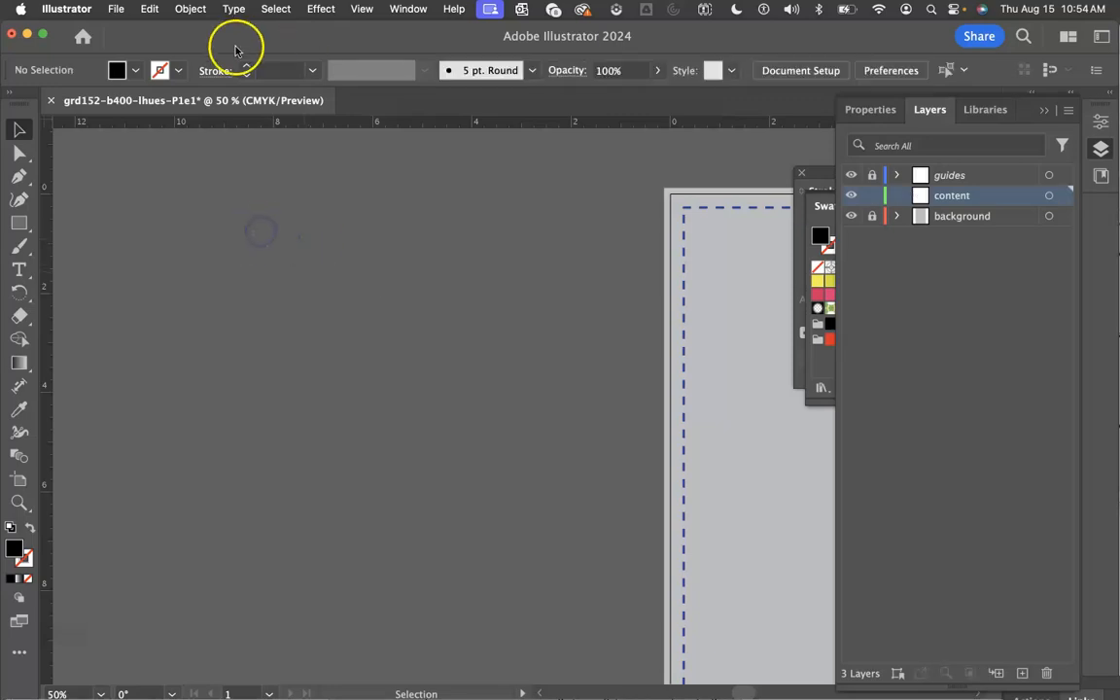
- Create an area type frame about 10 by 10 inches on the pasteboard beside the artboard and paste the shape symbolism text into it
left_click(20, 271)
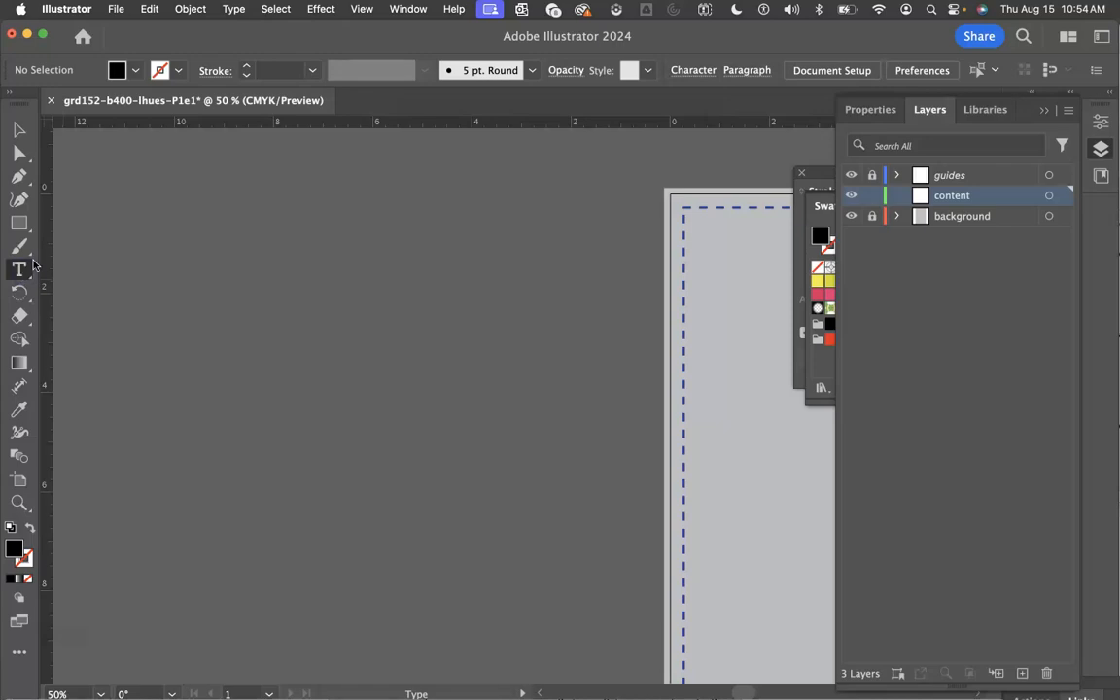
left_click_drag(104, 167, 602, 660)
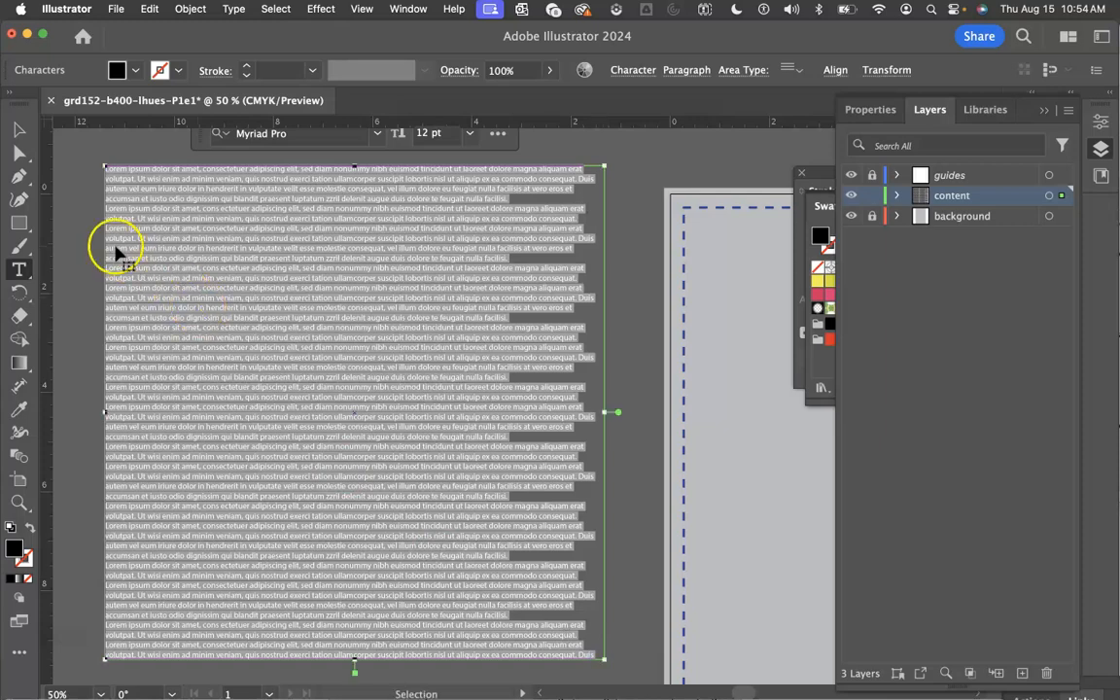
key("super+v")
left_click(20, 128)
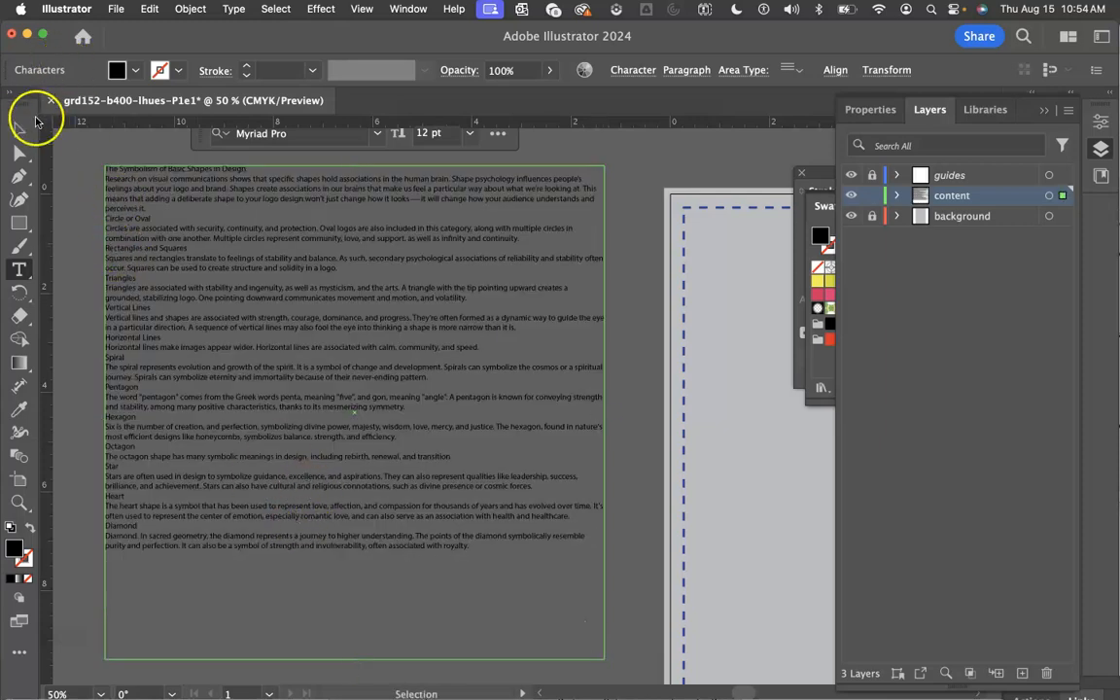
- Adjust the height of the area type frame, narrow it to about 9.5 inches wide, and deselect it
left_click_drag(355, 659, 357, 560)
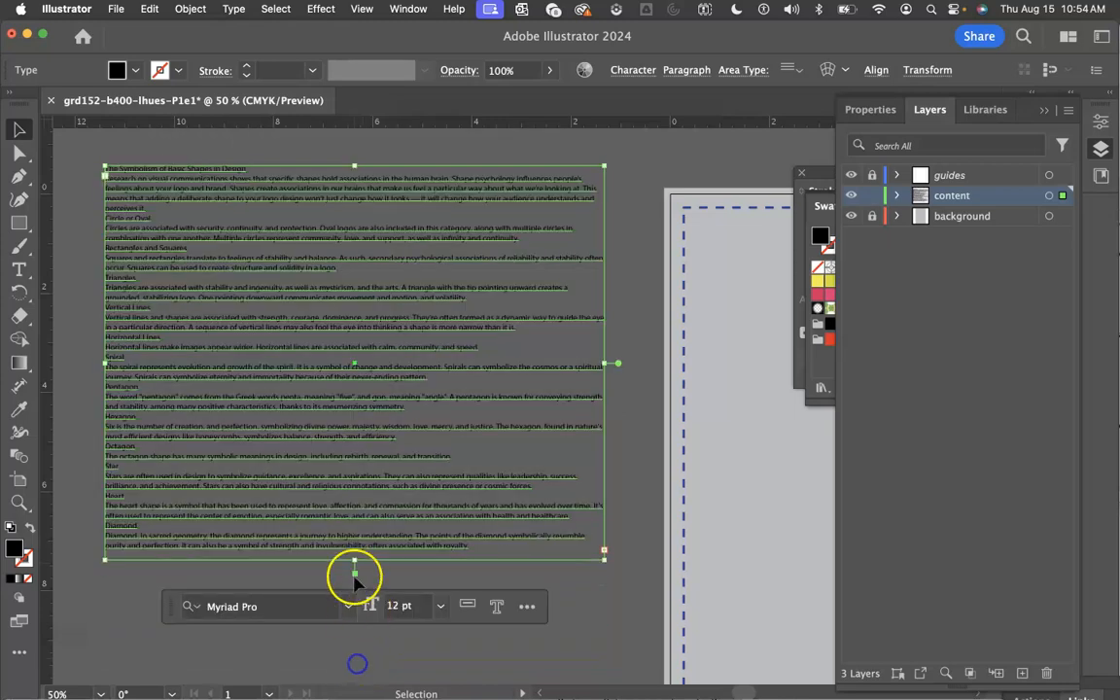
left_click_drag(355, 557, 355, 652)
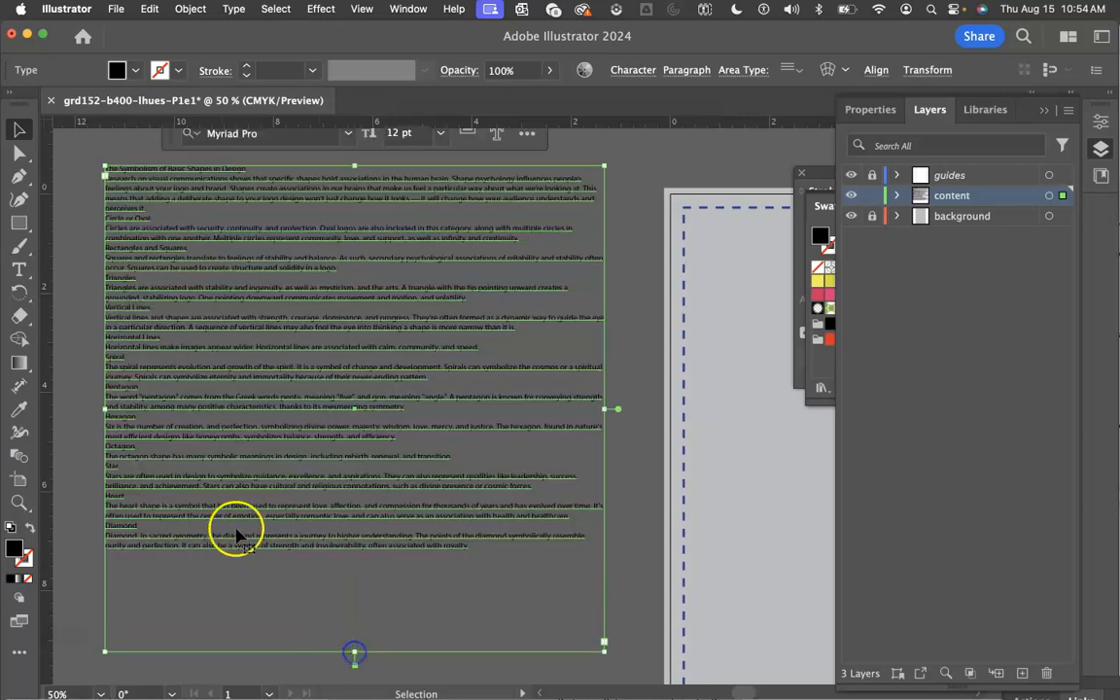
left_click_drag(605, 409, 580, 409)
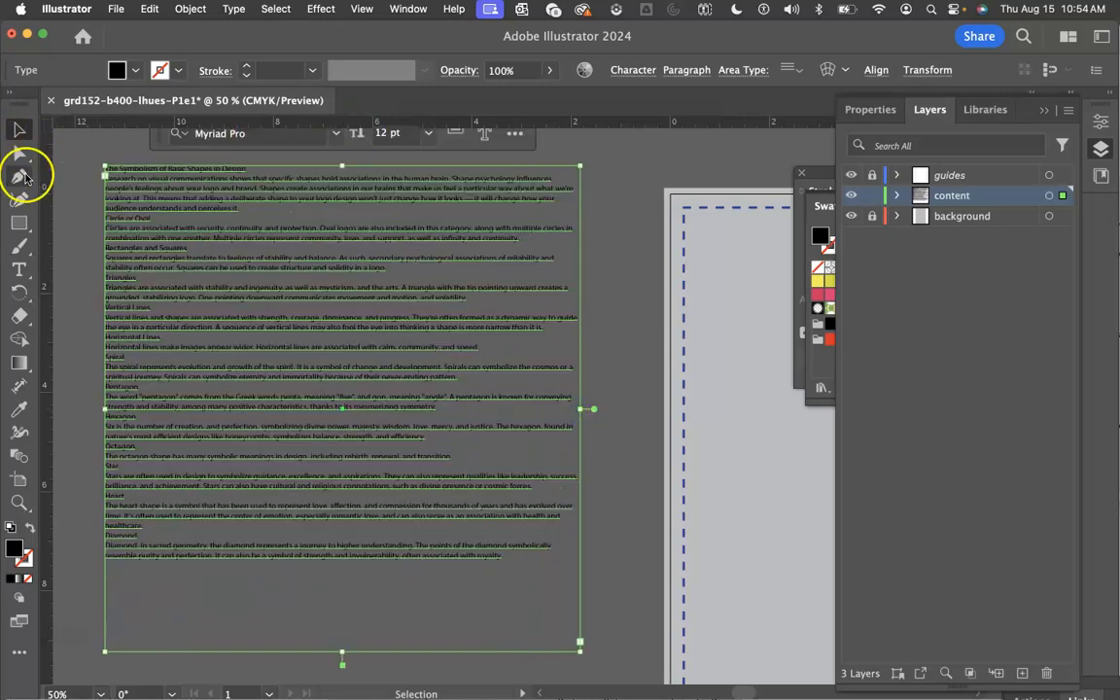
left_click(64, 163)
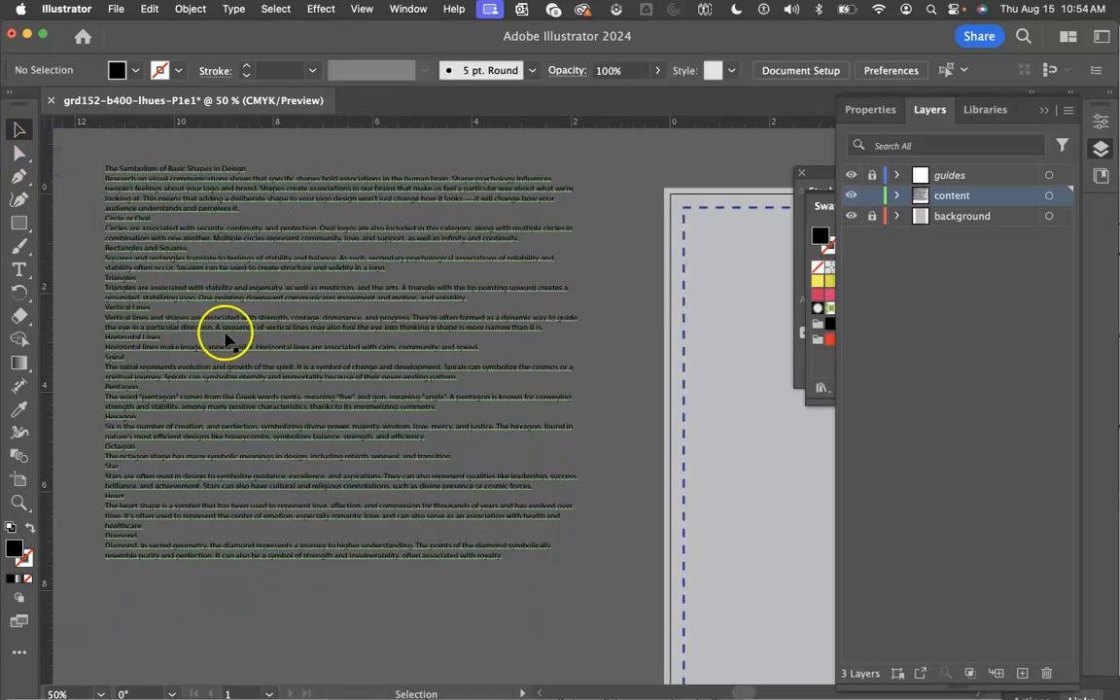
- Examine the area type block beside the whole artboard to compare its size with the poster's margins
scroll(216, 330, "up", 3)
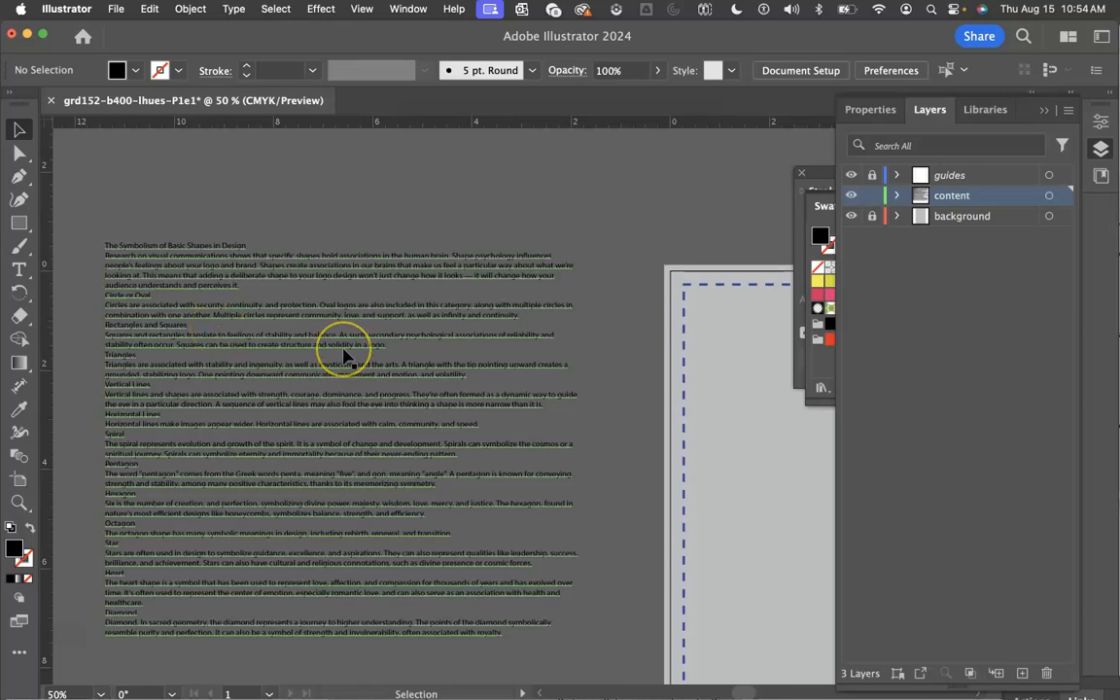
key("super+minus")
key("super+minus")
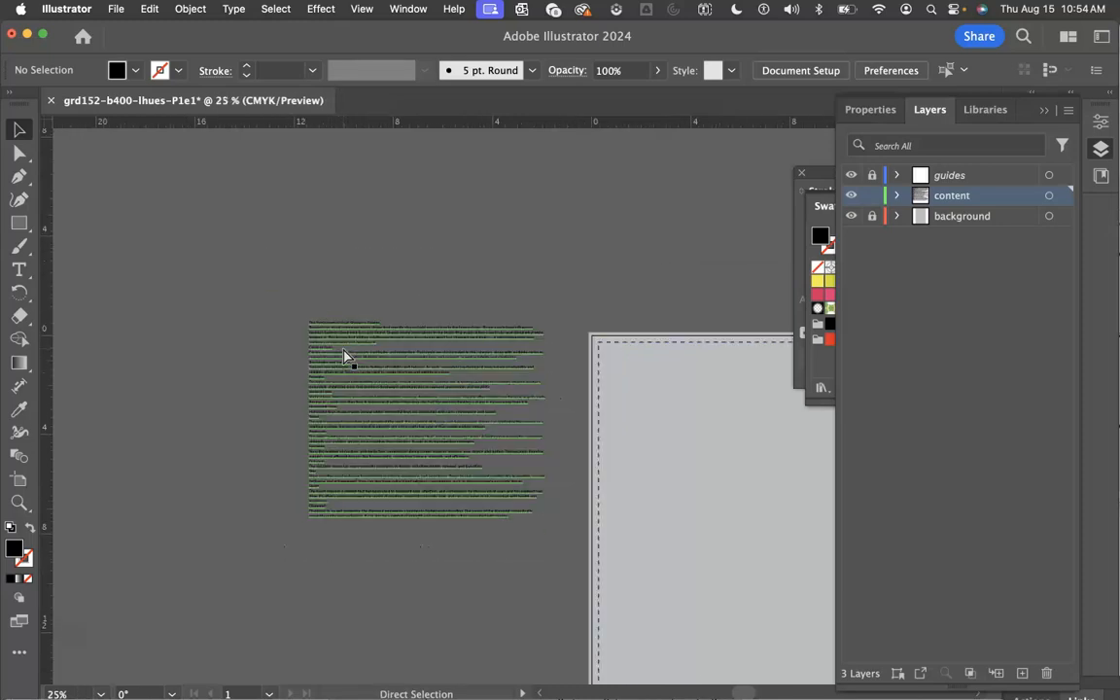
scroll(429, 425, "right", 5)
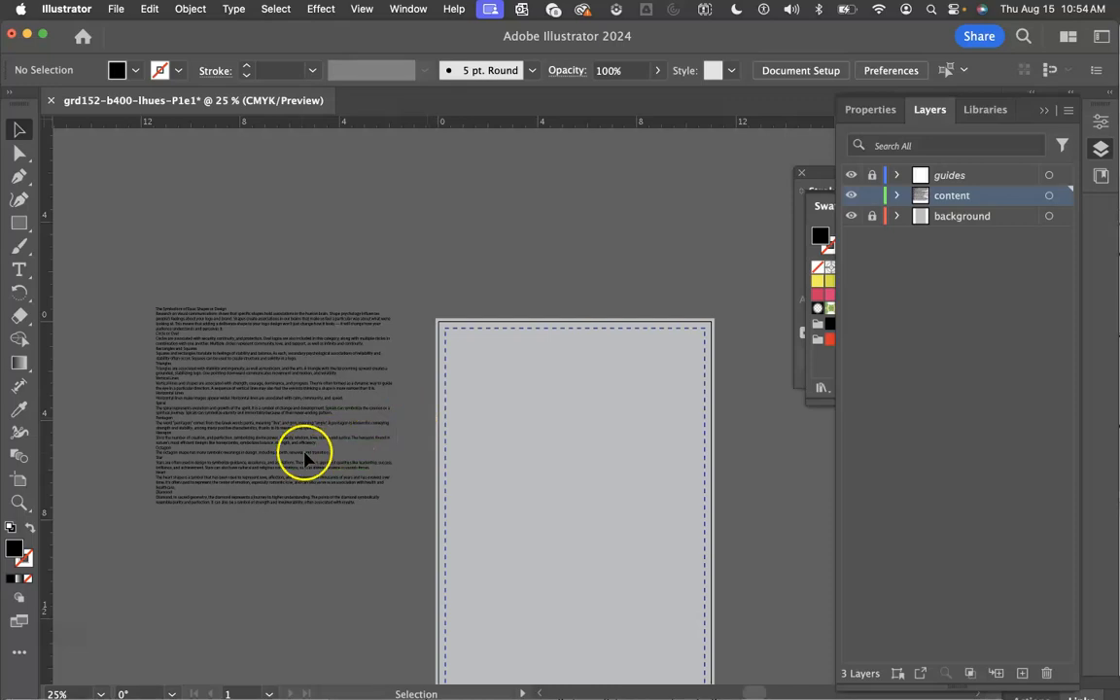
scroll(289, 462, "down", 3)
scroll(282, 457, "down", 3)
scroll(282, 457, "right", 3)
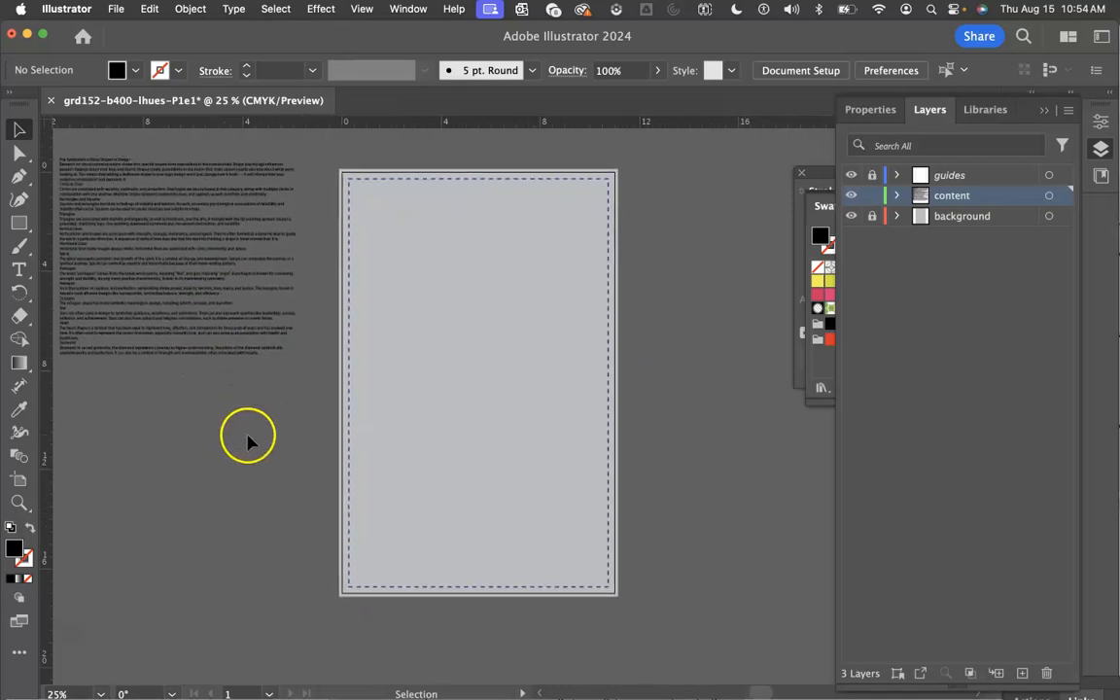
scroll(249, 439, "up", 1)
scroll(249, 439, "left", 1)
scroll(249, 442, "left", 1)
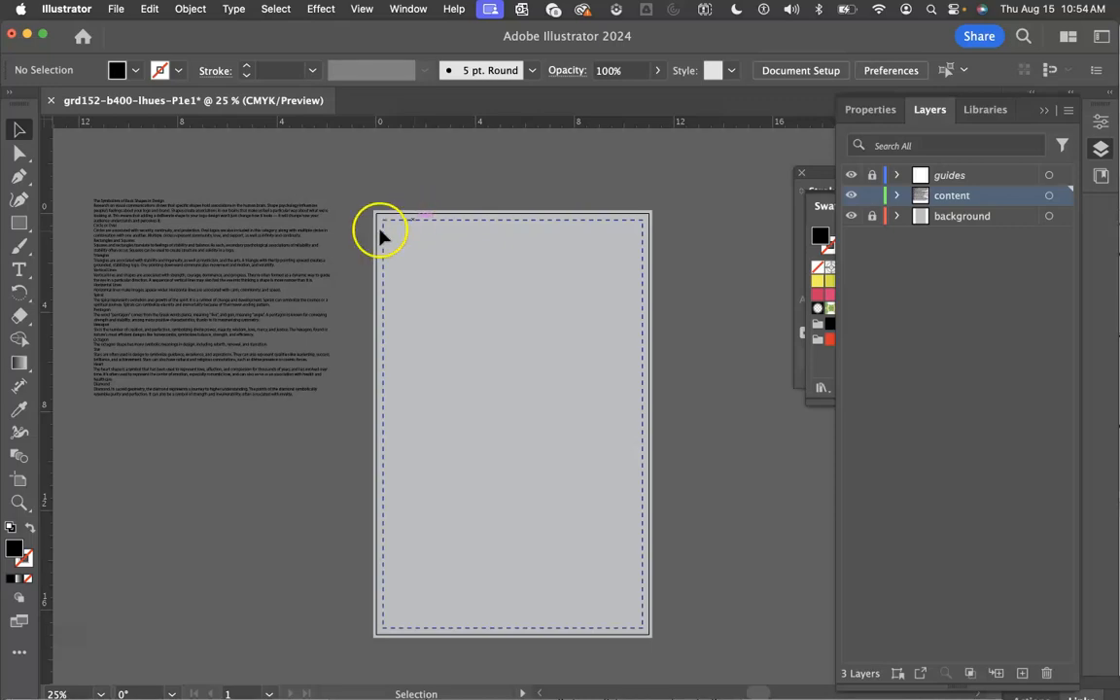
- Select the title "The Symbolism of Basic Shapes in Design" and its introductory paragraph in the pasteboard text block
left_click(21, 500)
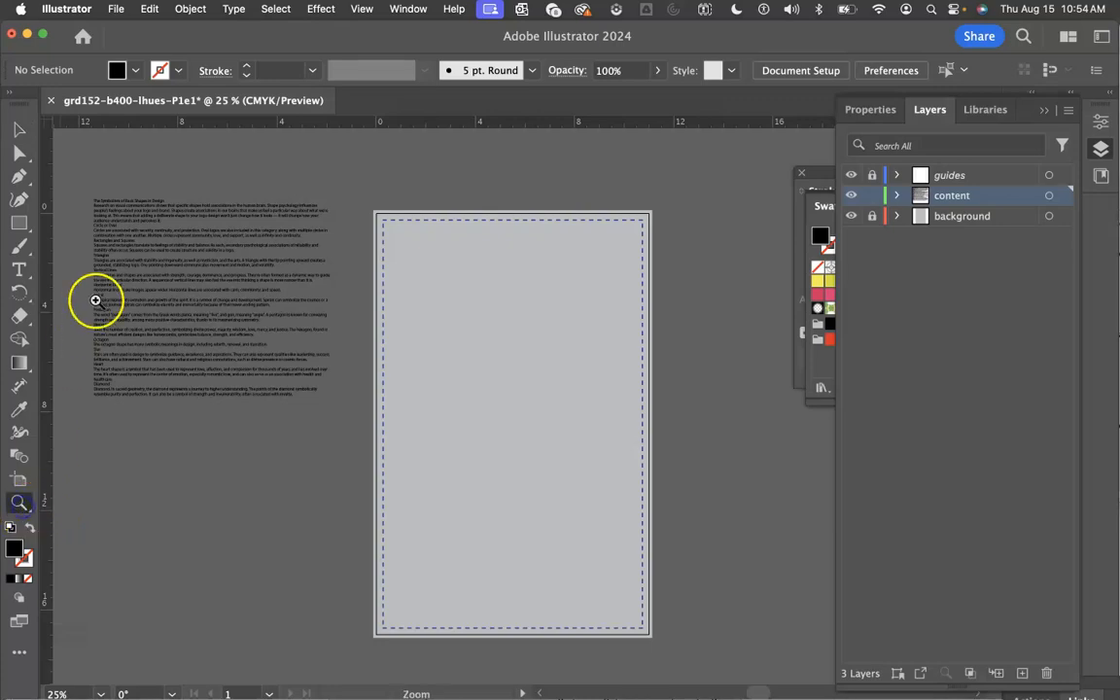
left_click(151, 216)
left_click(551, 390)
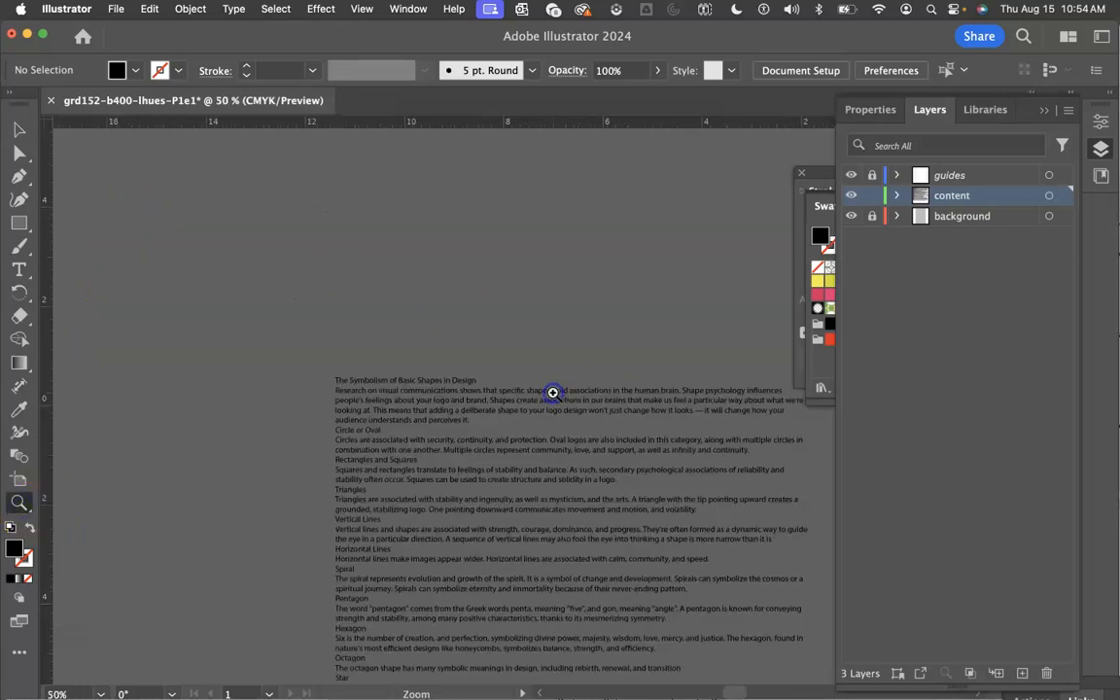
left_click(551, 389)
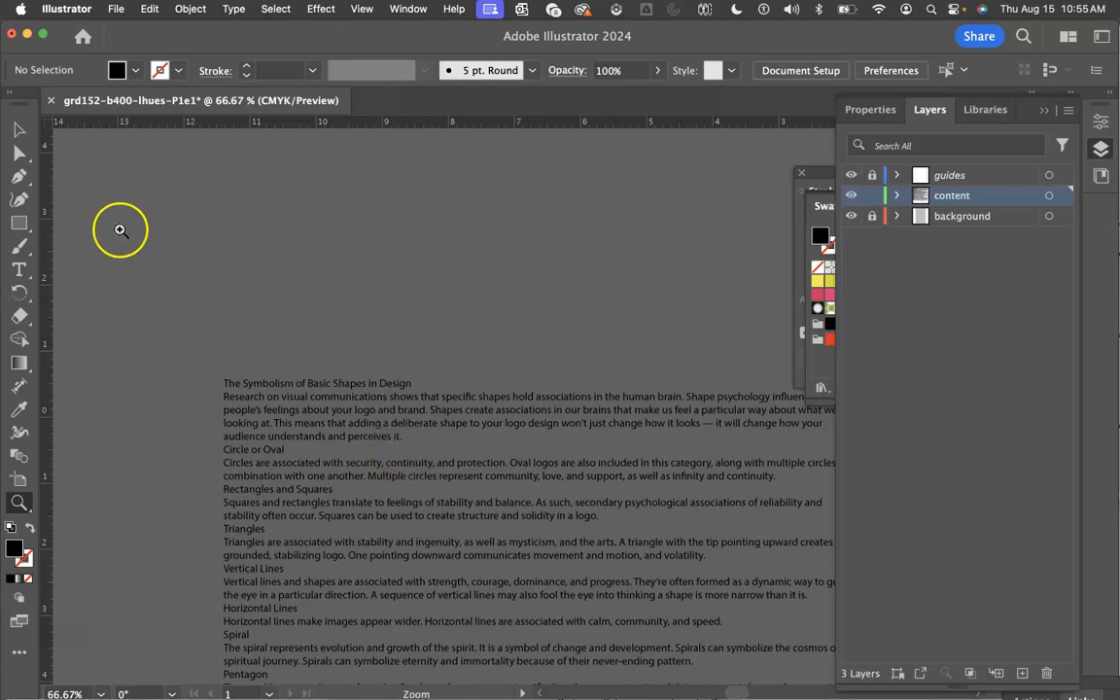
left_click(19, 269)
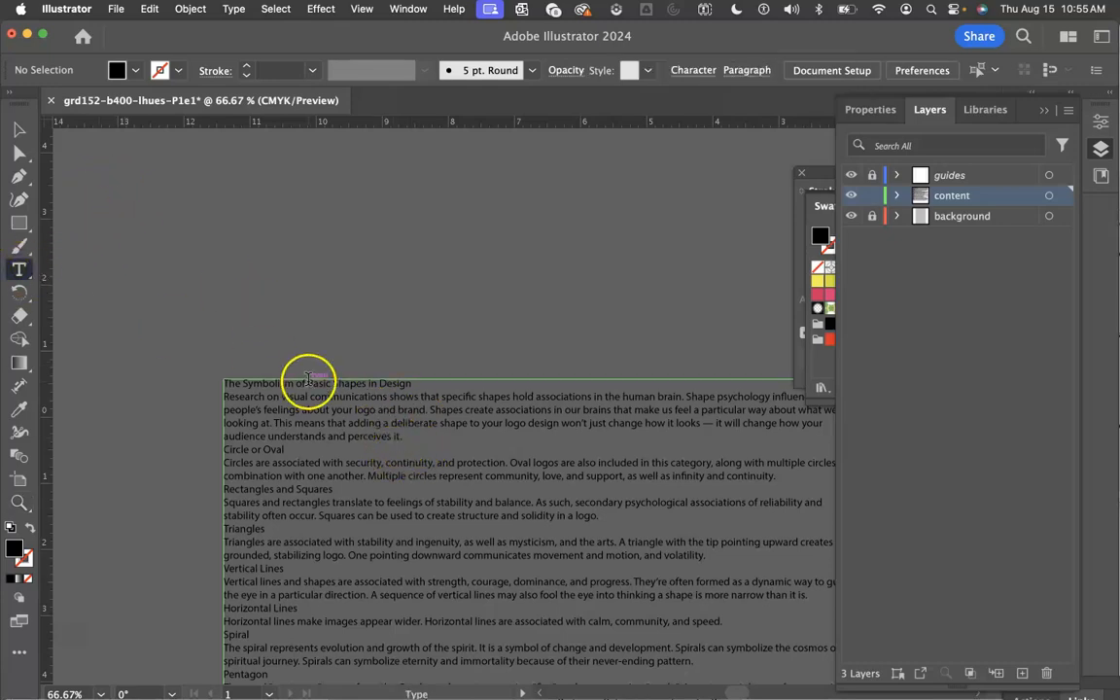
left_click(406, 438)
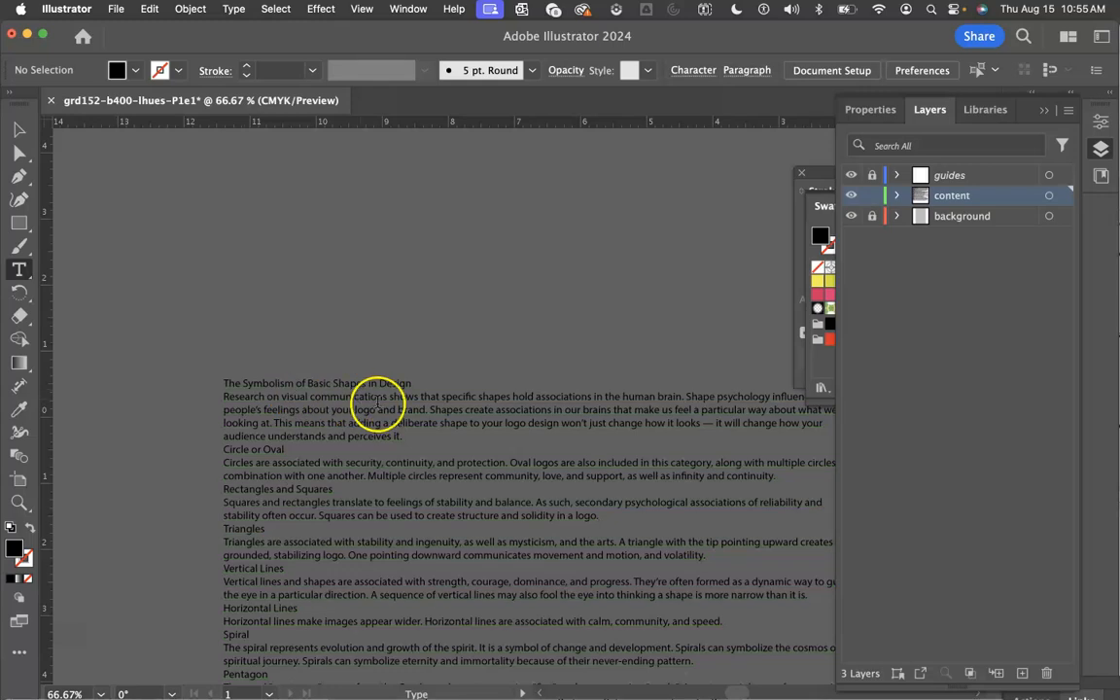
left_click_drag(224, 383, 448, 437)
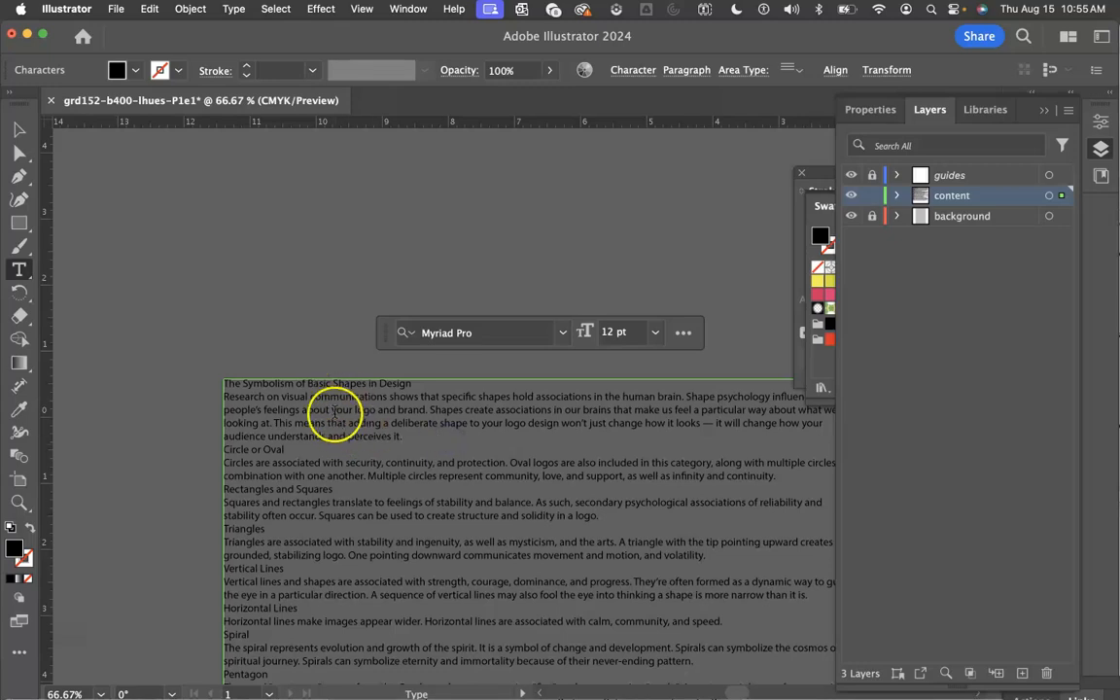
key("super+equal")
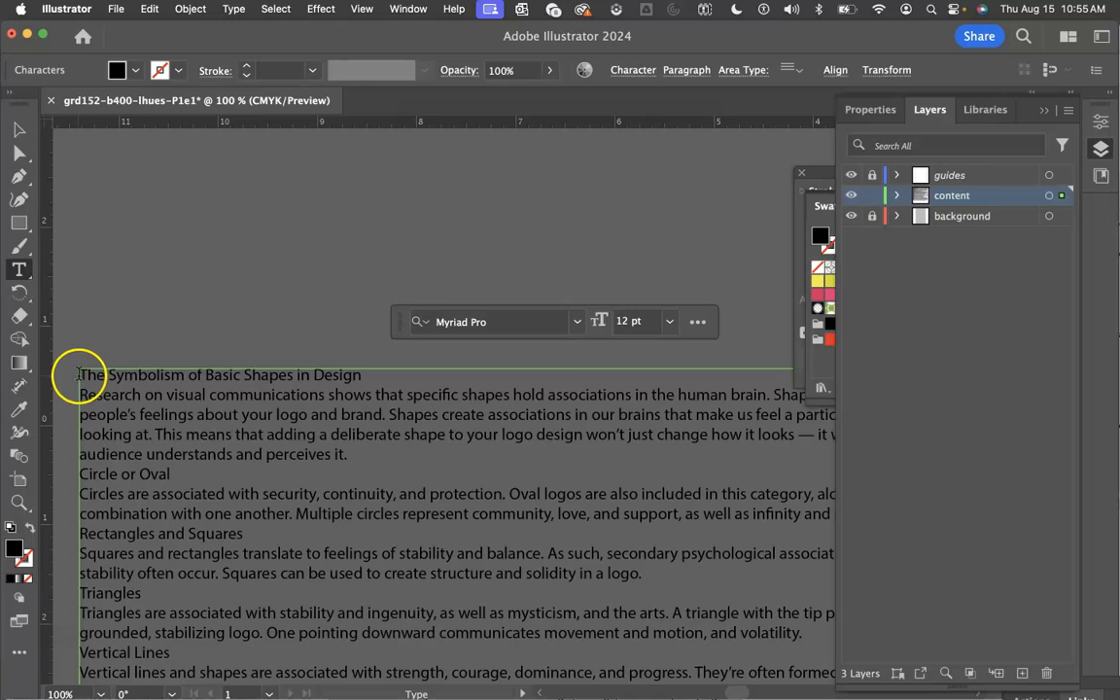
left_click(79, 374)
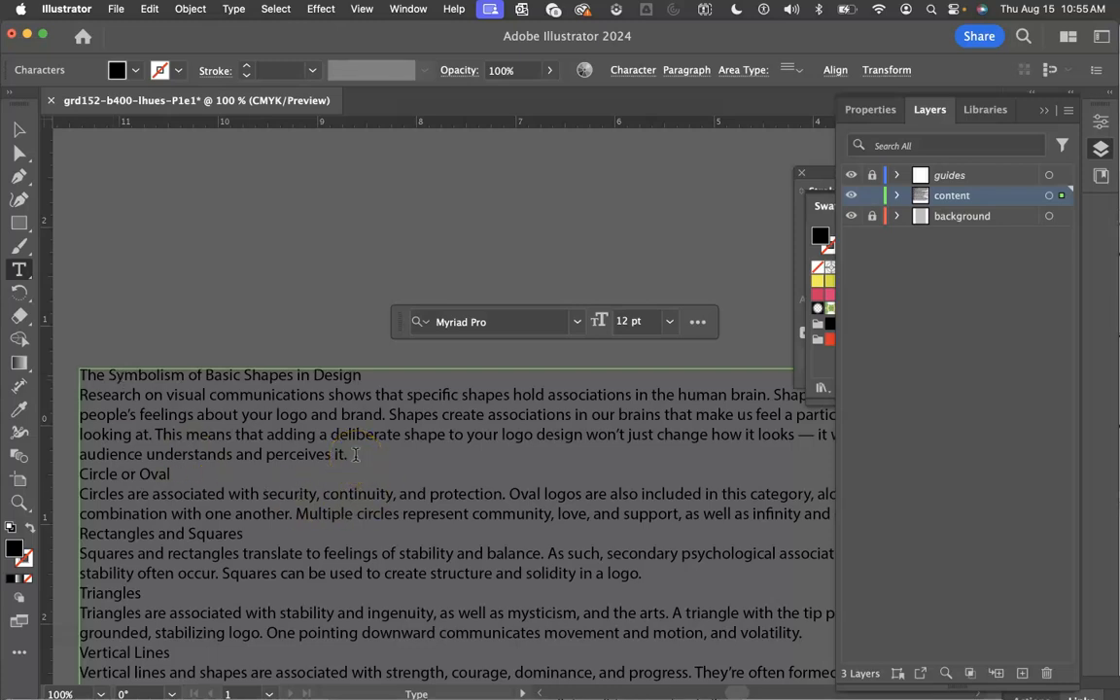
left_click(356, 455, "shift")
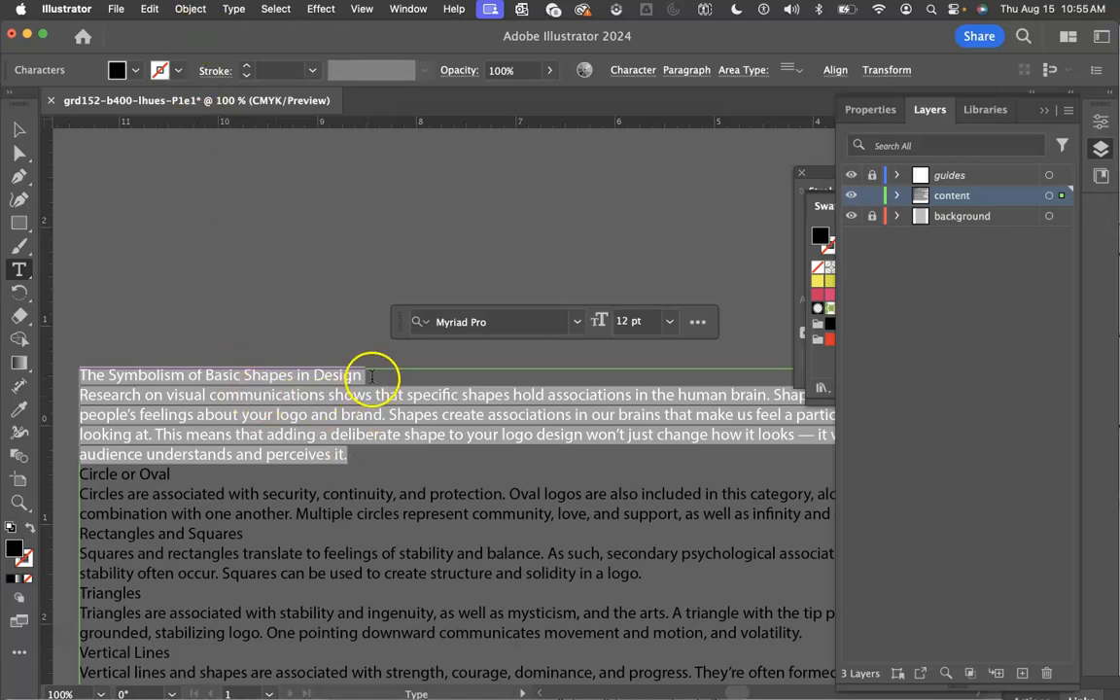
- Clear the text selection and show hidden characters so the paragraph marks are displayed throughout the text block
left_click(371, 377)
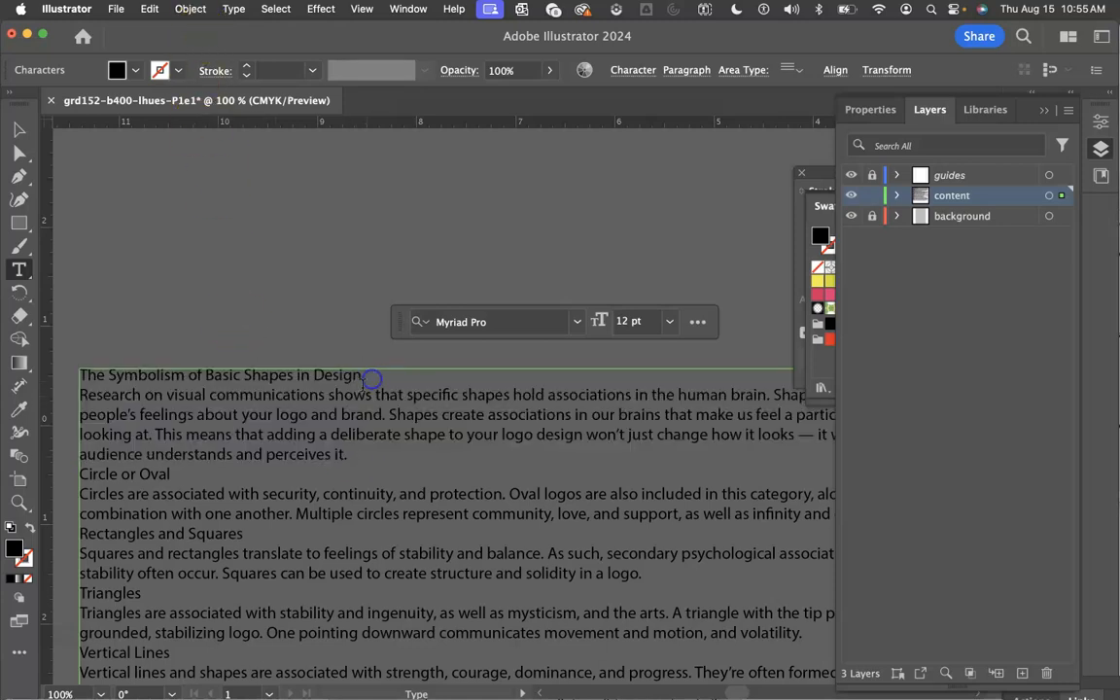
left_click(235, 9)
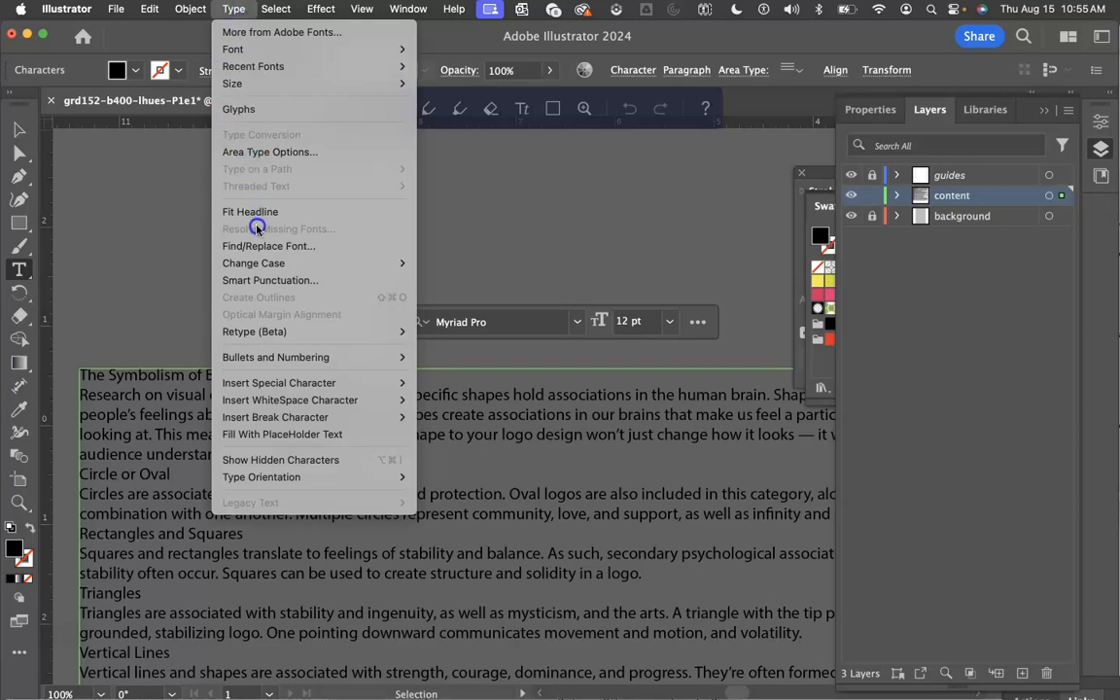
left_click(263, 460)
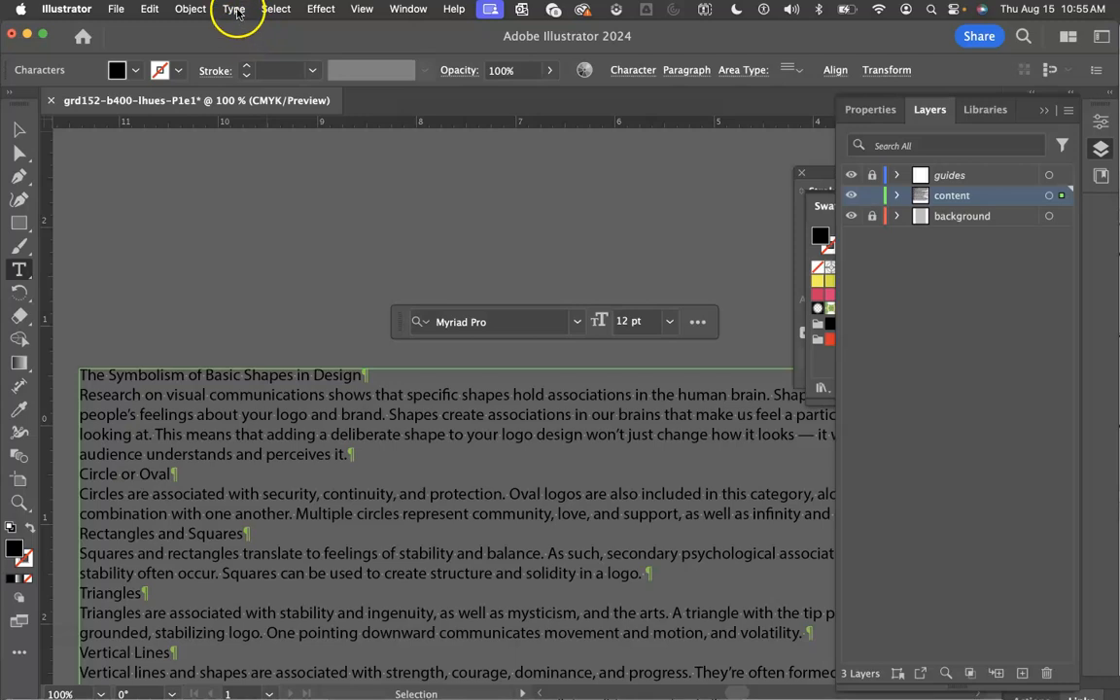
left_click(234, 9)
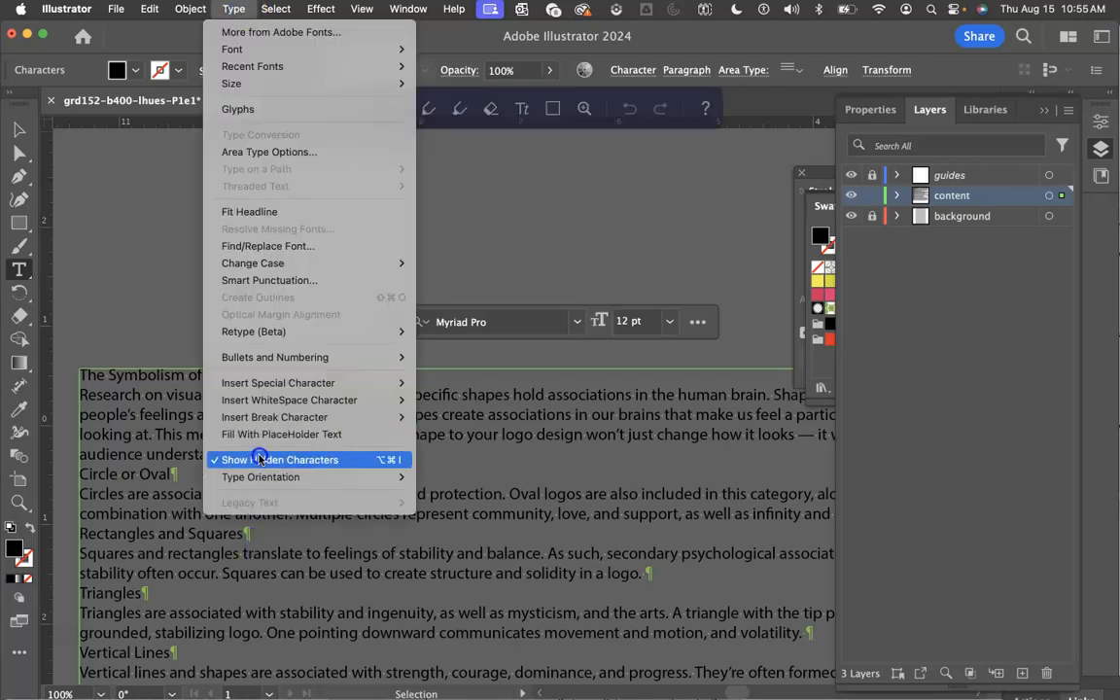
left_click(171, 290)
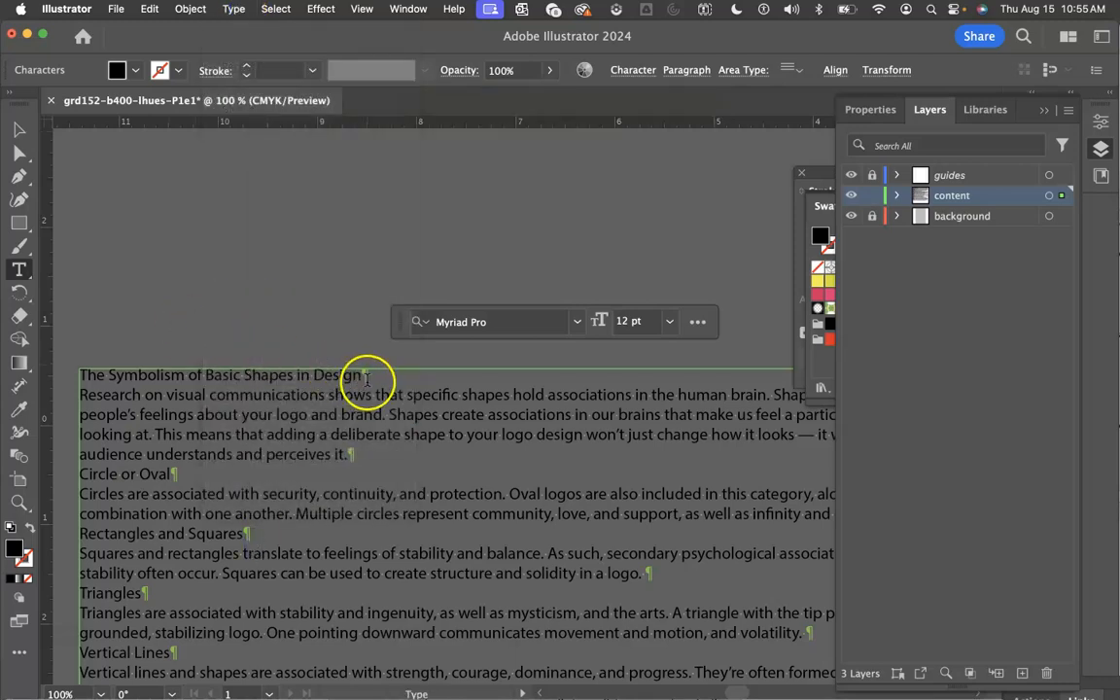
- Cut the title and introductory paragraph from the pasteboard text block, leaving the paragraph mark before "Circle or Oval"
left_click(366, 377, "super")
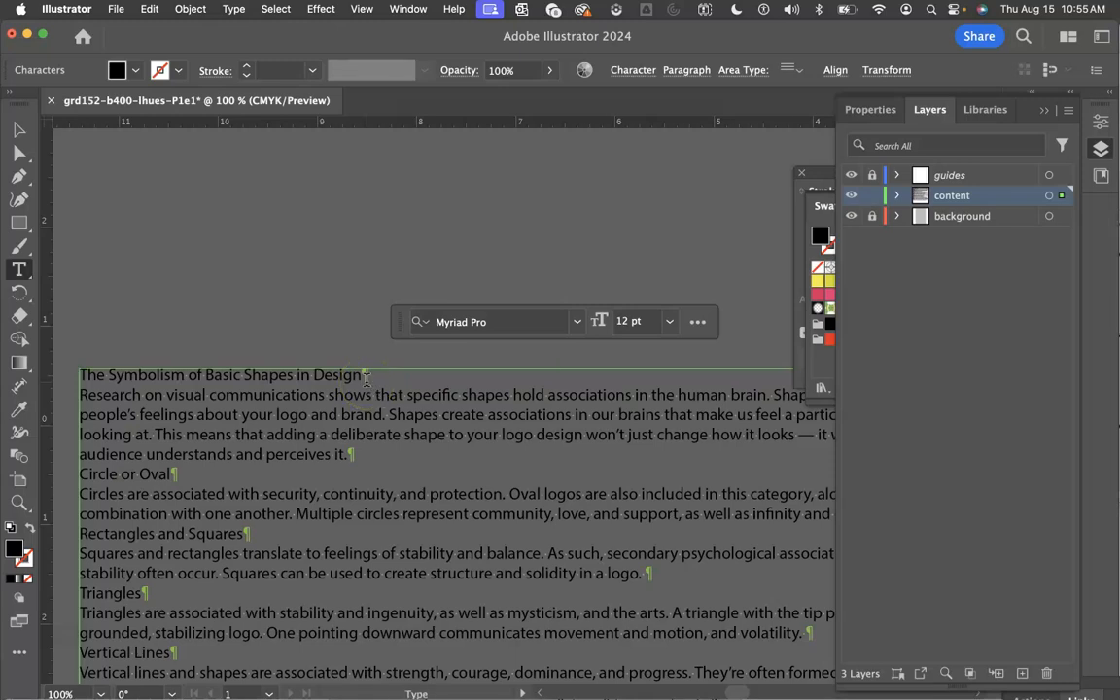
scroll(367, 379, "right", 1)
left_click(353, 458)
left_click(280, 435)
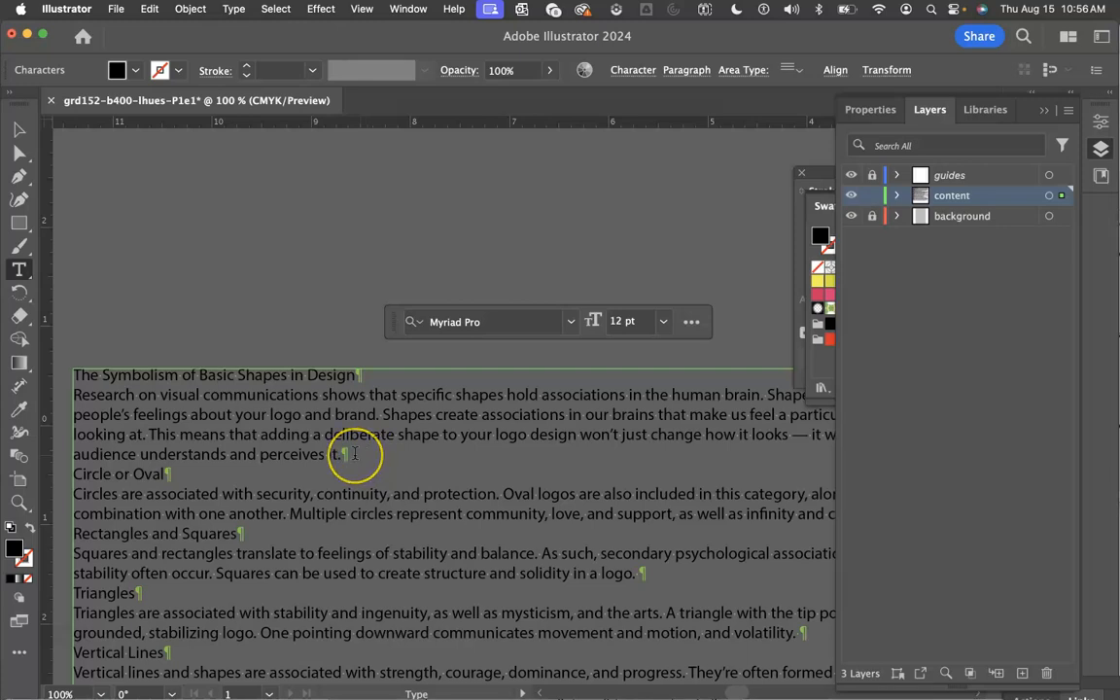
left_click(354, 454, "shift")
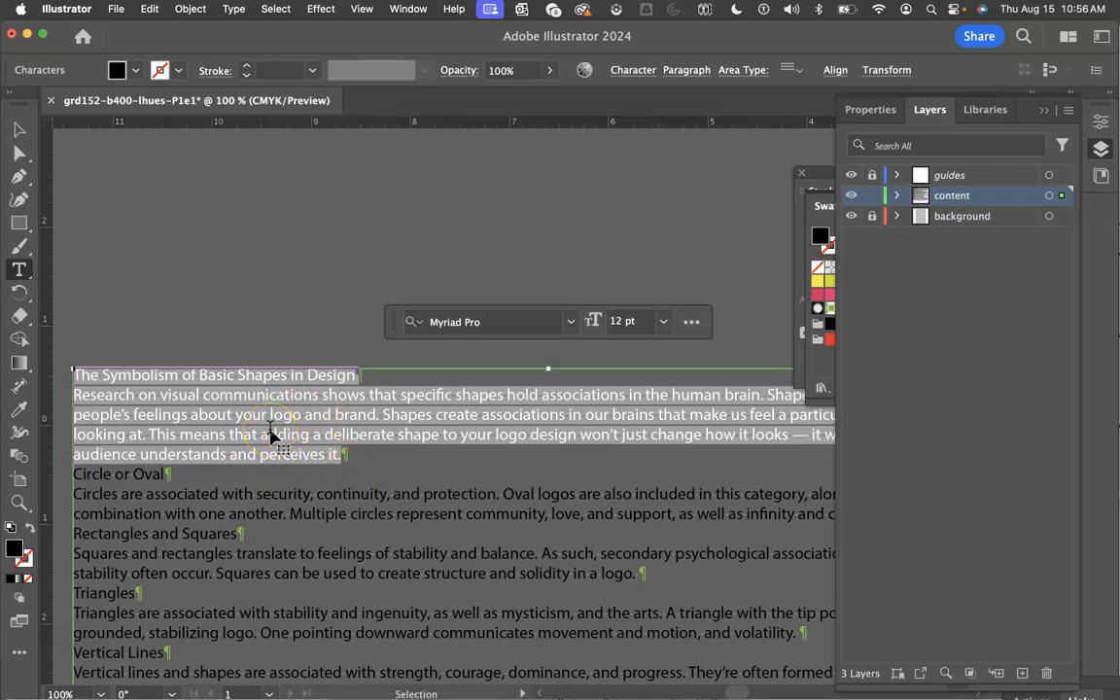
key("BackSpace")
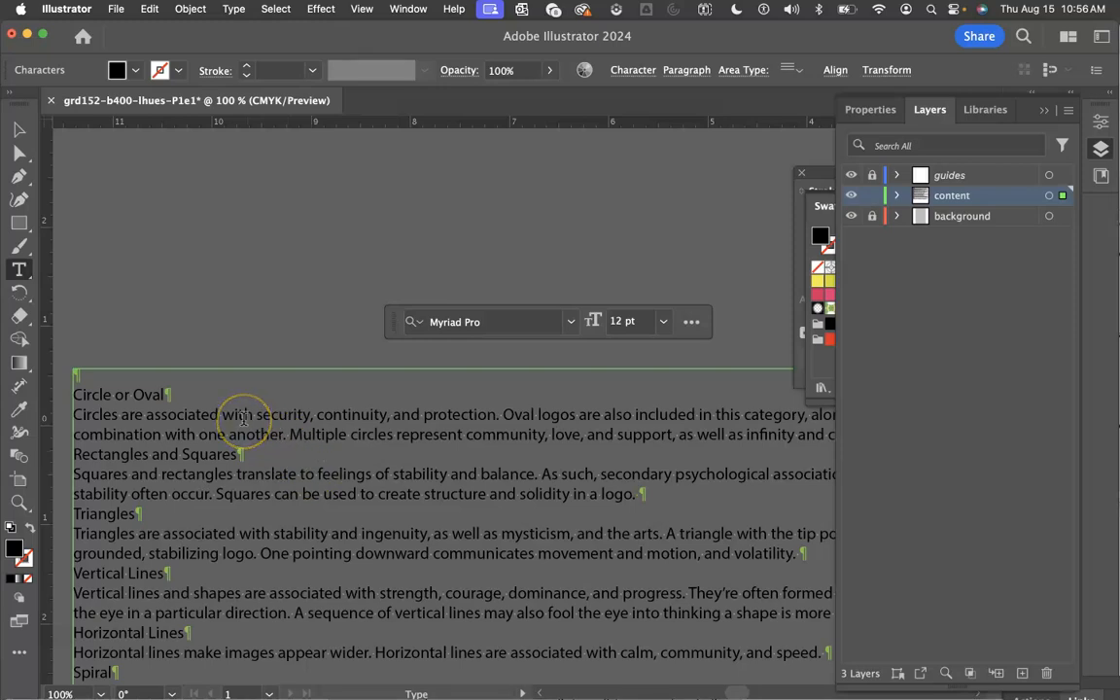
- Collapse the Layers, Swatches and Stroke panels to clear the workspace around the upper part of the artboard
key("super+minus")
key("super+minus")
key("super+minus")
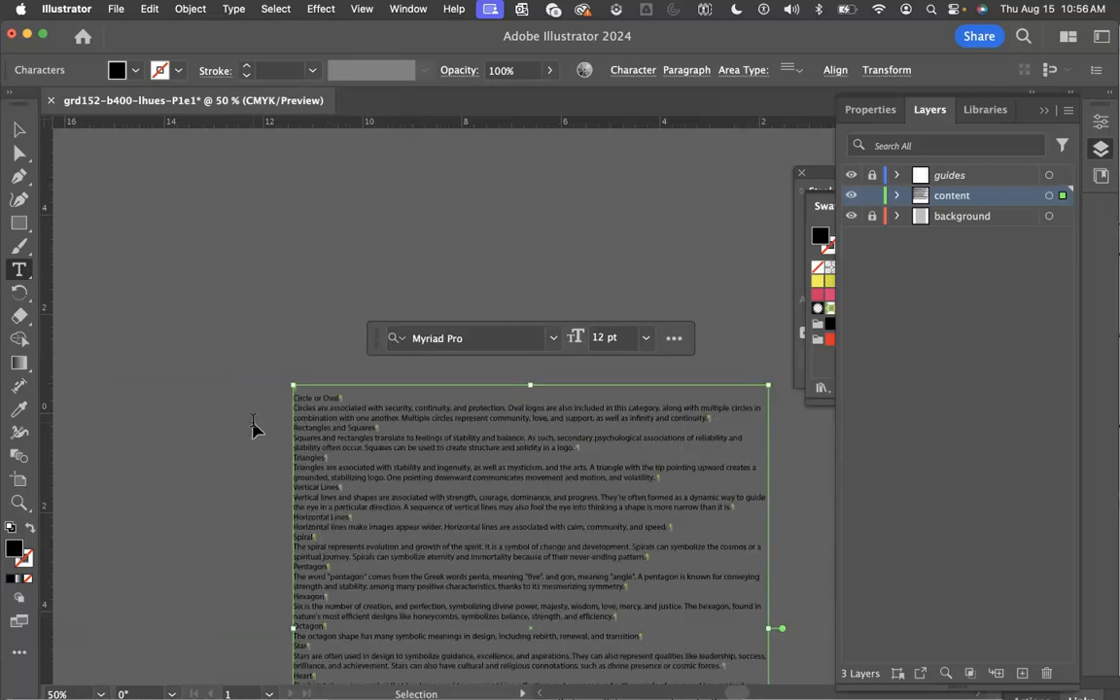
scroll(674, 472, "right", 10)
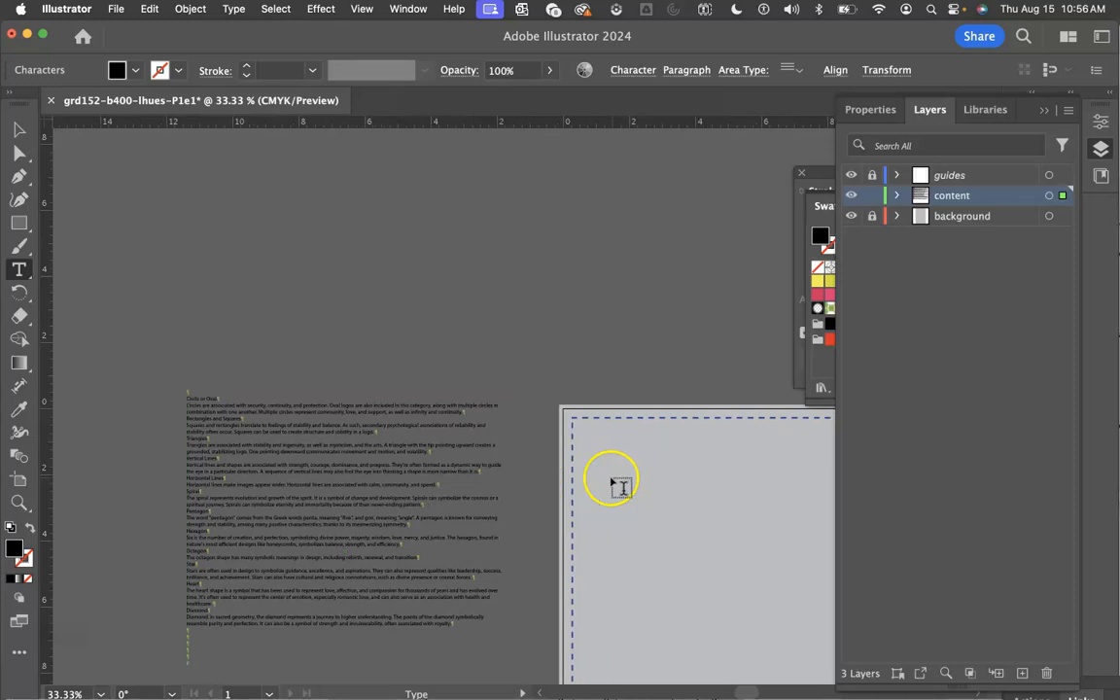
scroll(632, 435, "down", 3)
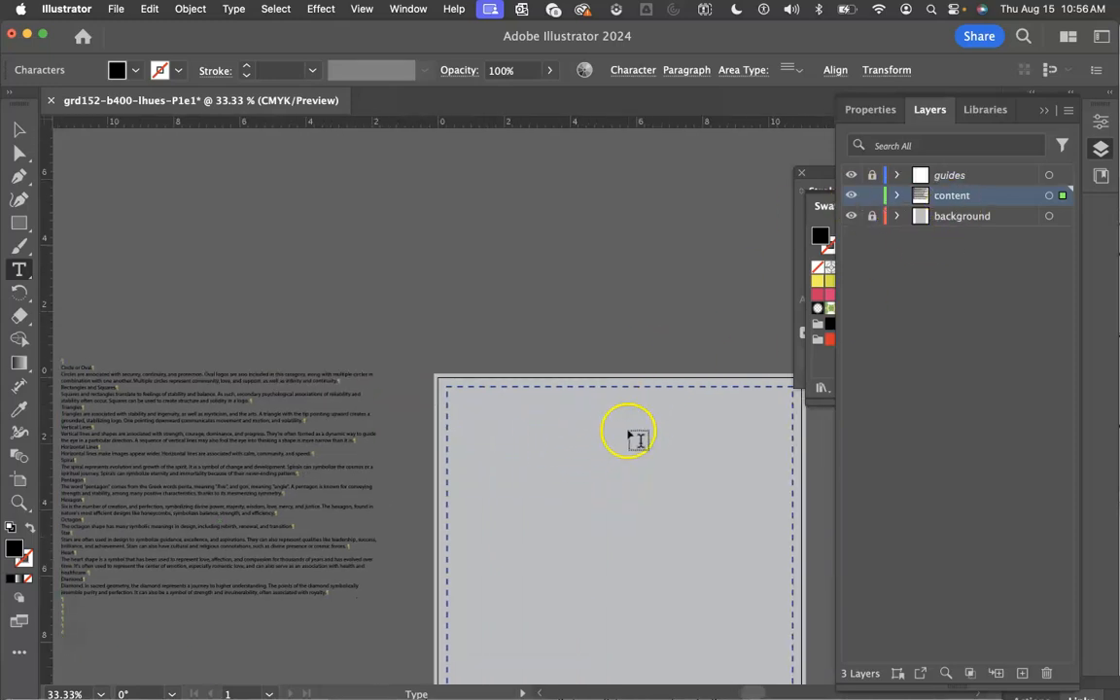
scroll(520, 437, "right", 3)
left_click(105, 318)
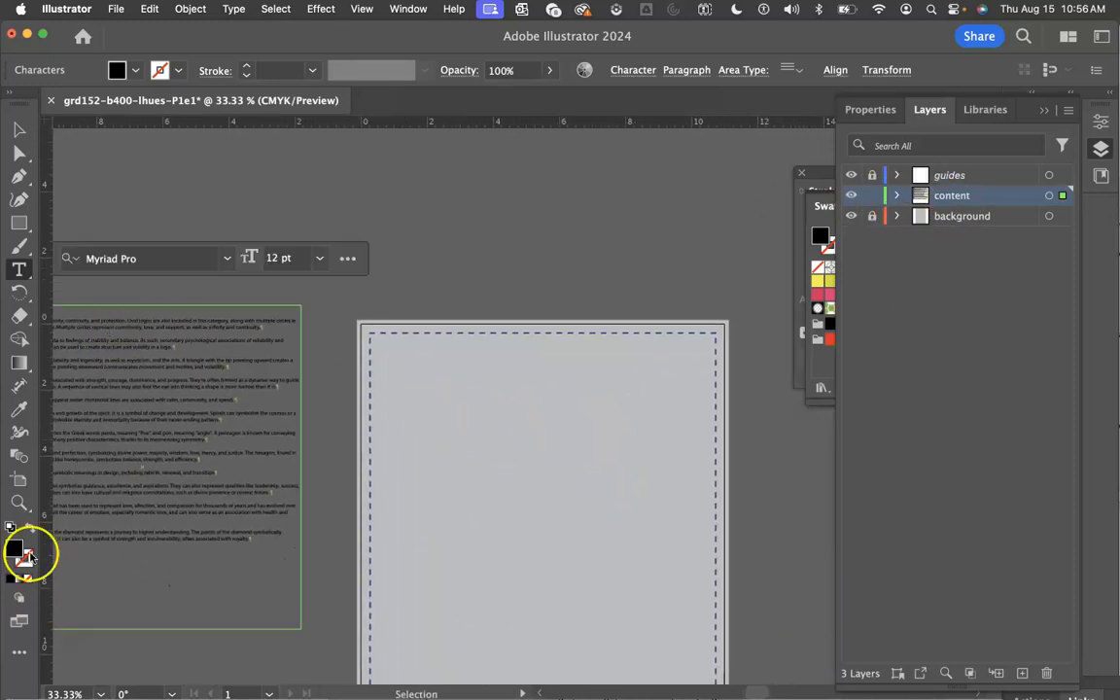
left_click(19, 502)
left_click(579, 381)
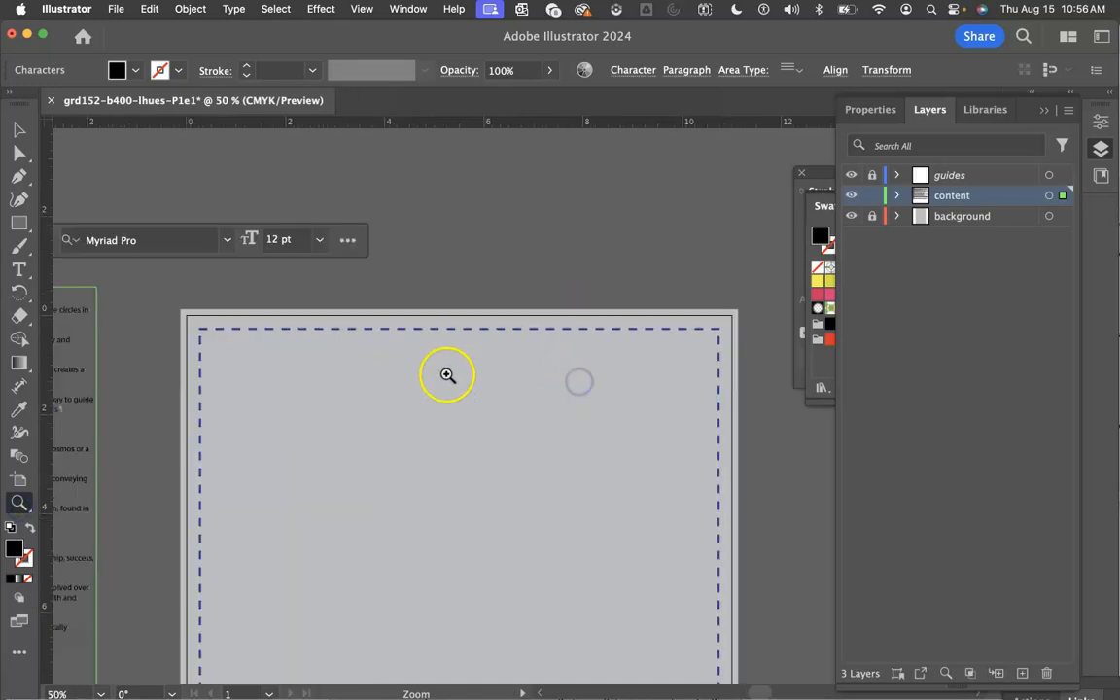
left_click(445, 375)
scroll(485, 402, "right", 3)
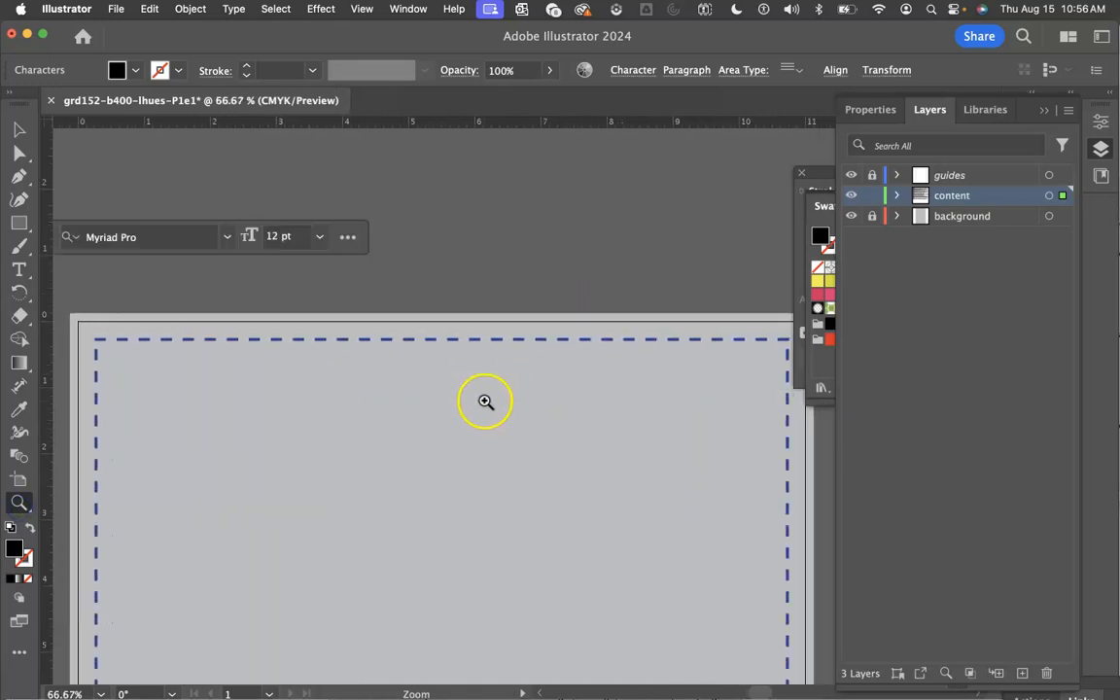
left_click(1043, 110)
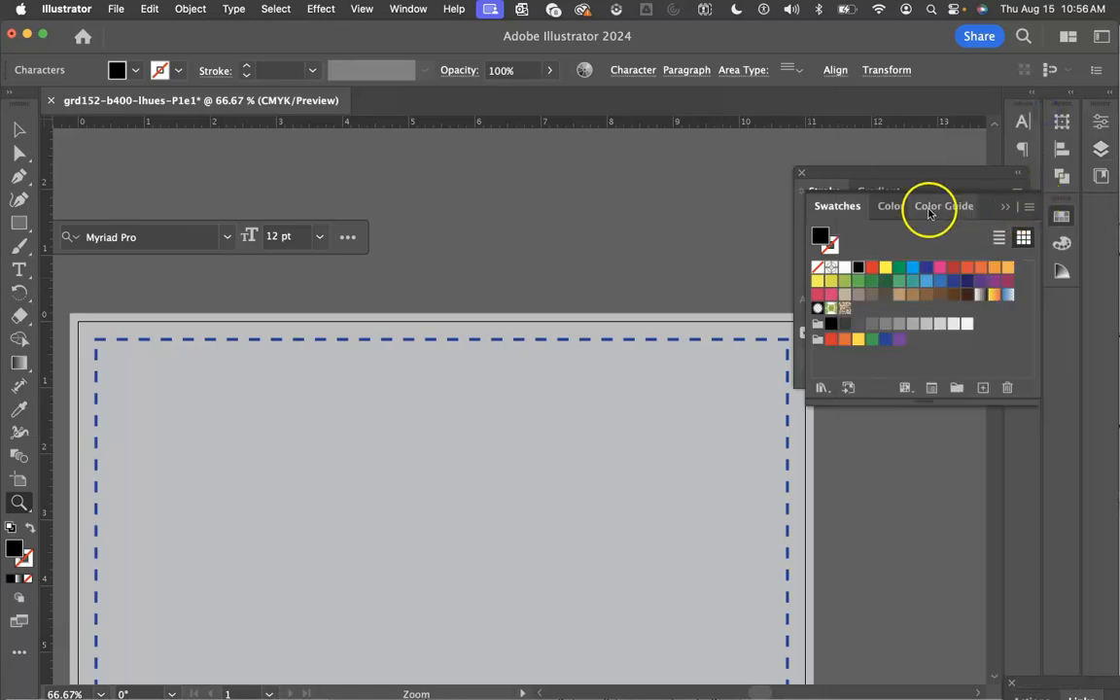
left_click(1006, 207)
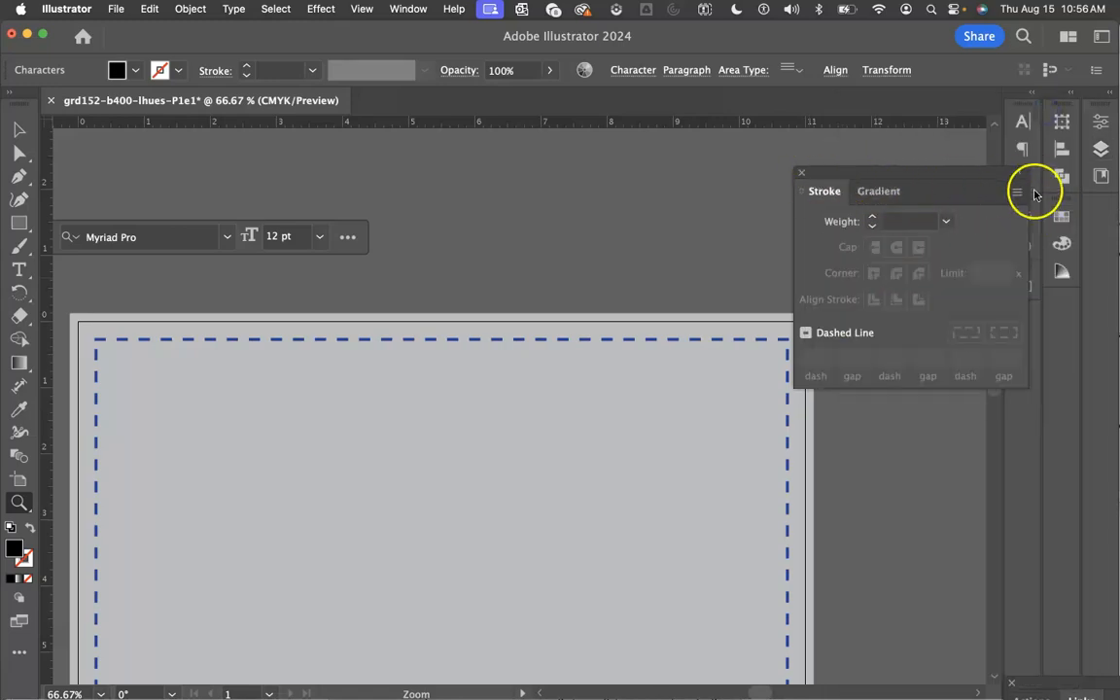
mouse_move(932, 181)
left_mouse_down()
mouse_move(935, 280)
mouse_move(1007, 345)
mouse_move(1020, 316)
left_mouse_up()
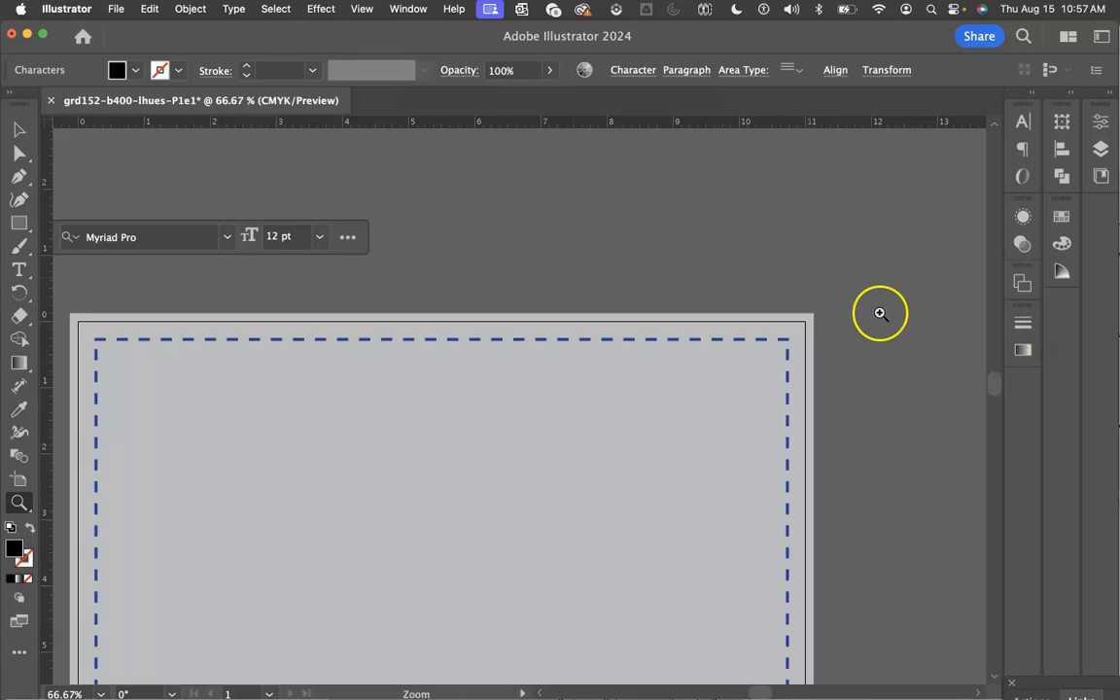
- Create an area type frame about 10.4 by 3.7 inches at the artboard's upper end, spanning the full width between the margin guides
scroll(323, 361, "left", 2)
scroll(324, 361, "left", 2)
scroll(323, 361, "down", 1)
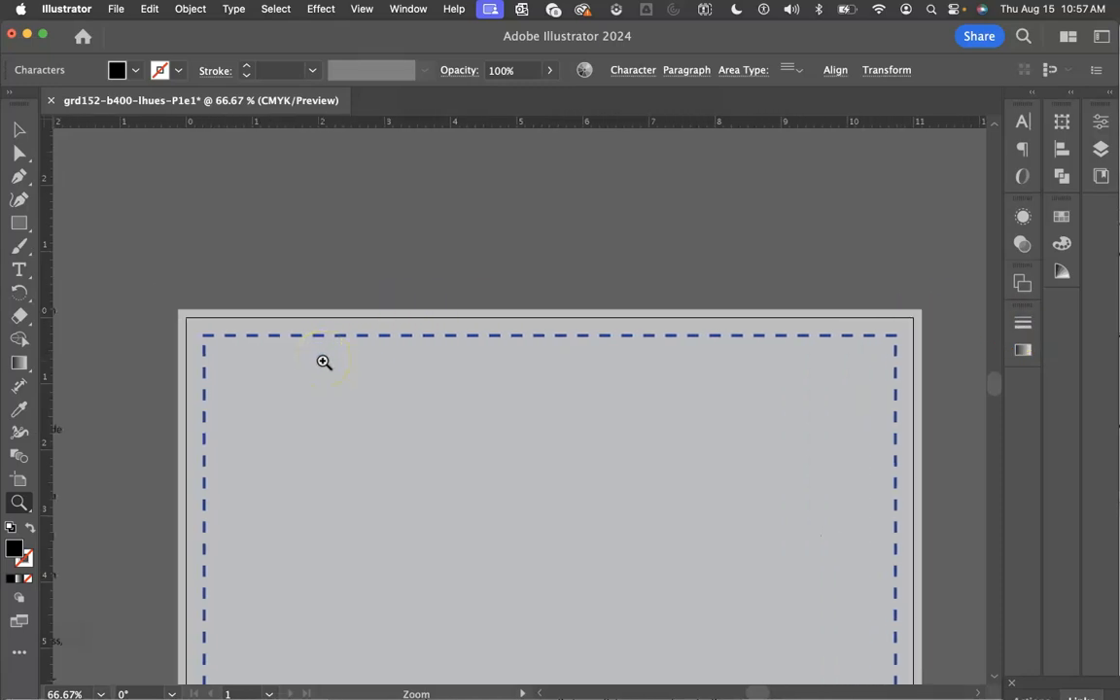
left_click(21, 270)
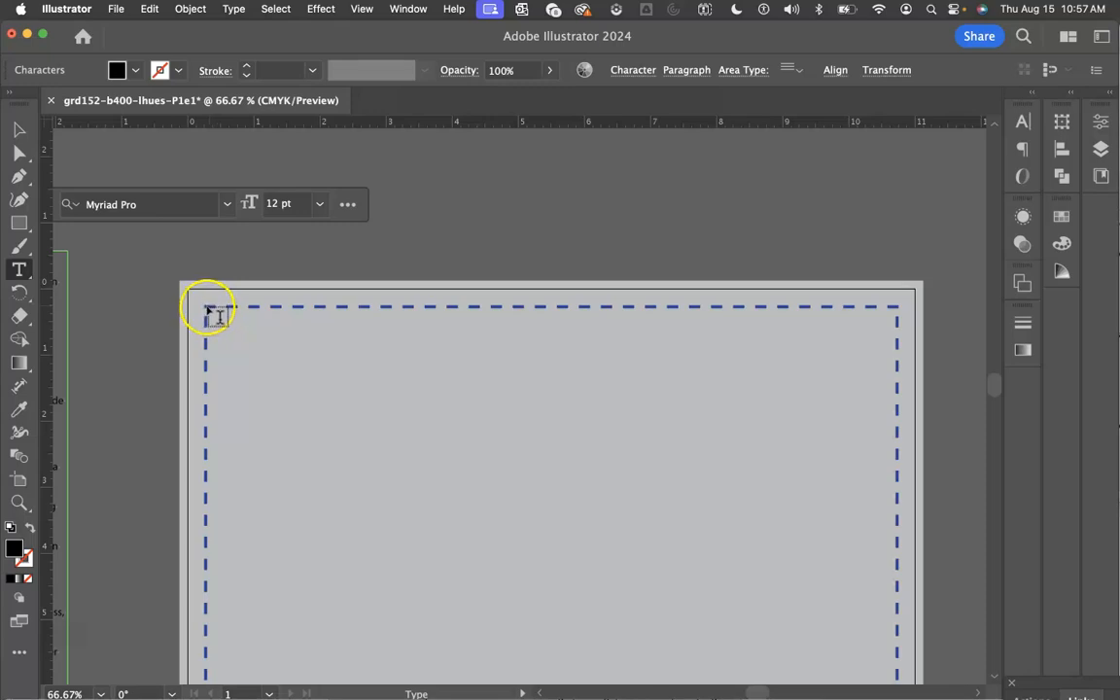
left_click_drag(207, 309, 897, 550)
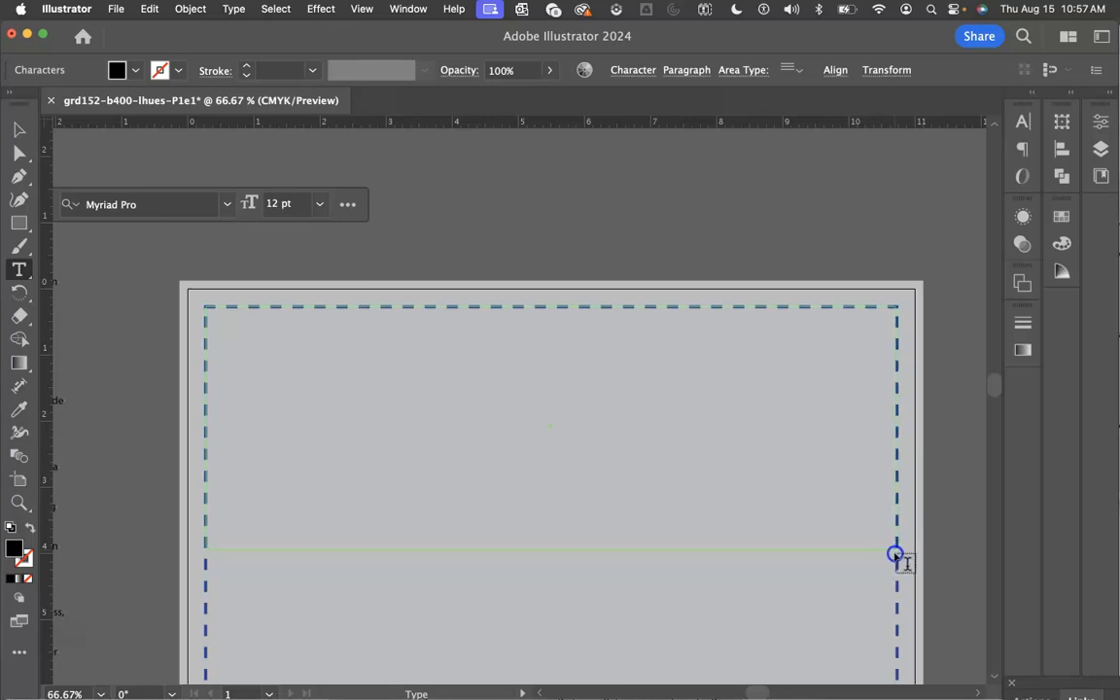
left_click_drag(894, 554, 896, 553)
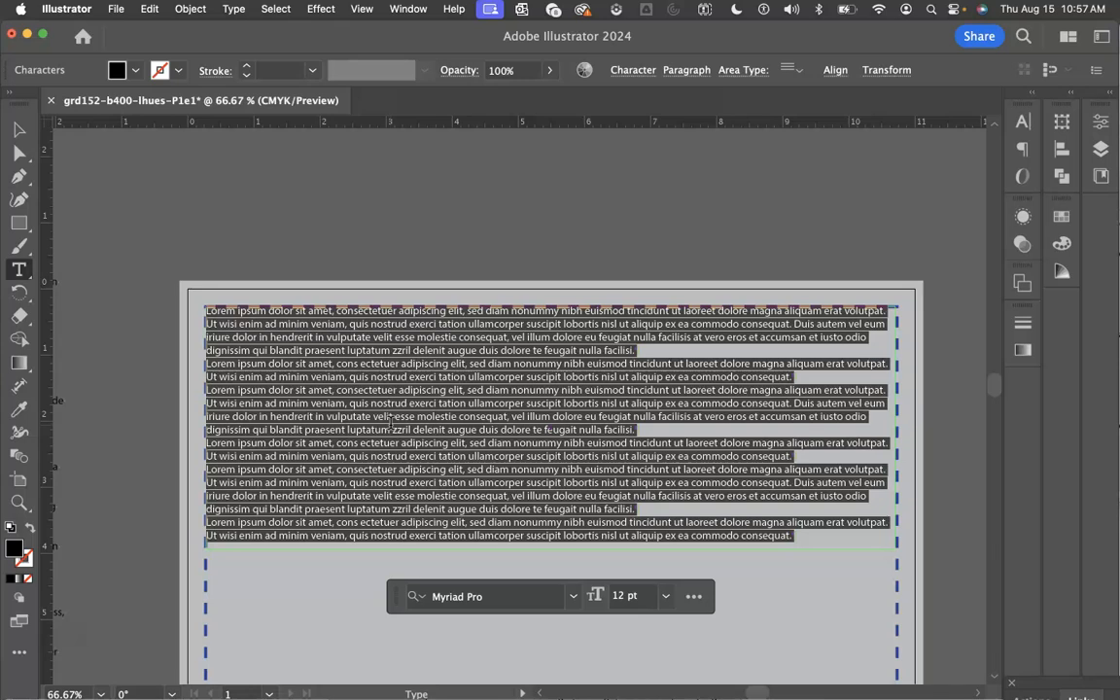
- Replace the placeholder text in the new frame with the cut title and introductory paragraph, and select the frame as an object
left_click(416, 406)
left_click(413, 399)
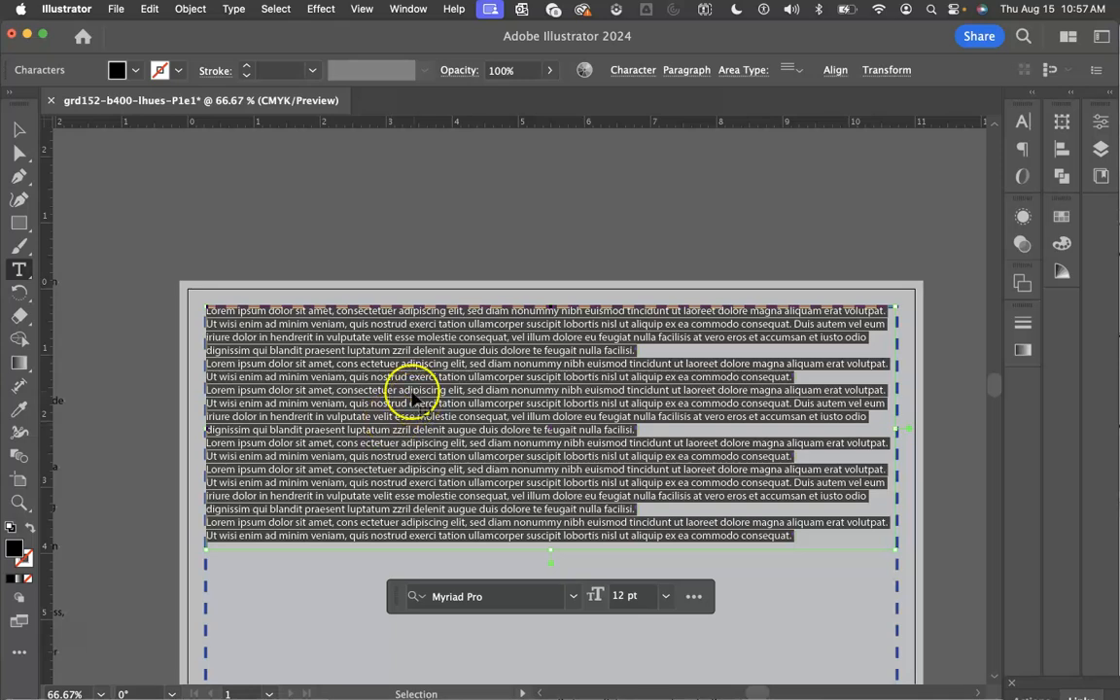
type("The Symbolism of Basic Shapes in Design Research on visual communications shows that specific shapes hold associations in the human brain. Shape psychology influences people's feelings about your logo and brand. Shapes create associations in our brains that make us feel a particular way about what we're looking at. This means that adding a deliberate shape to your logo design won't just change how it looks — it will change how your audience understands and perceives it.")
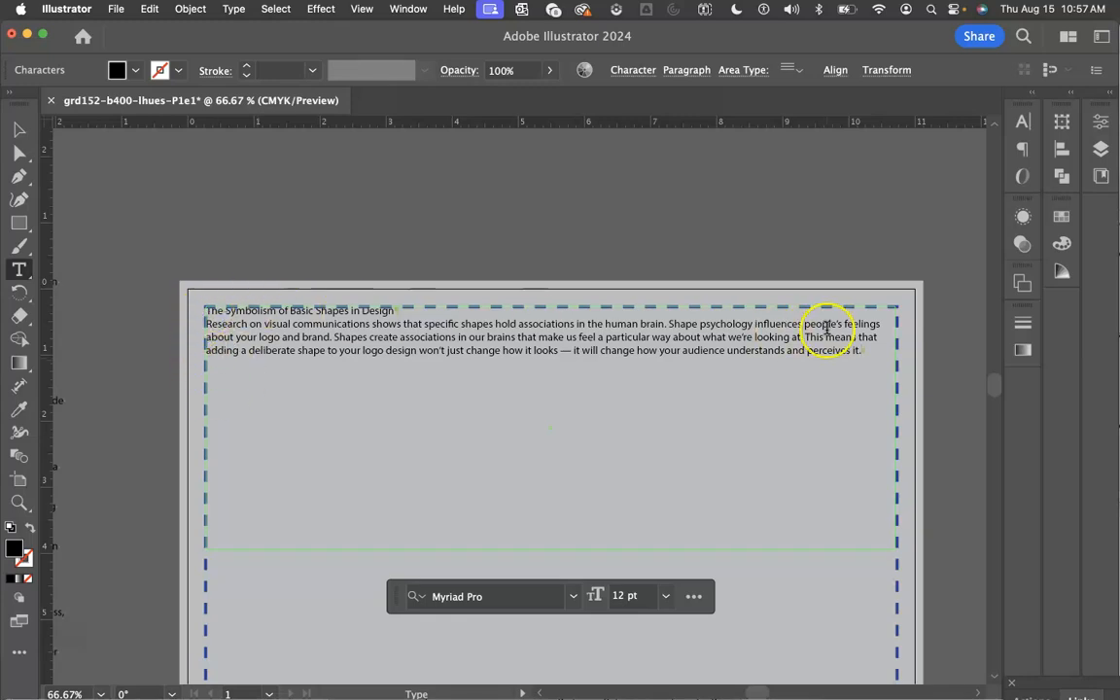
left_click(21, 129)
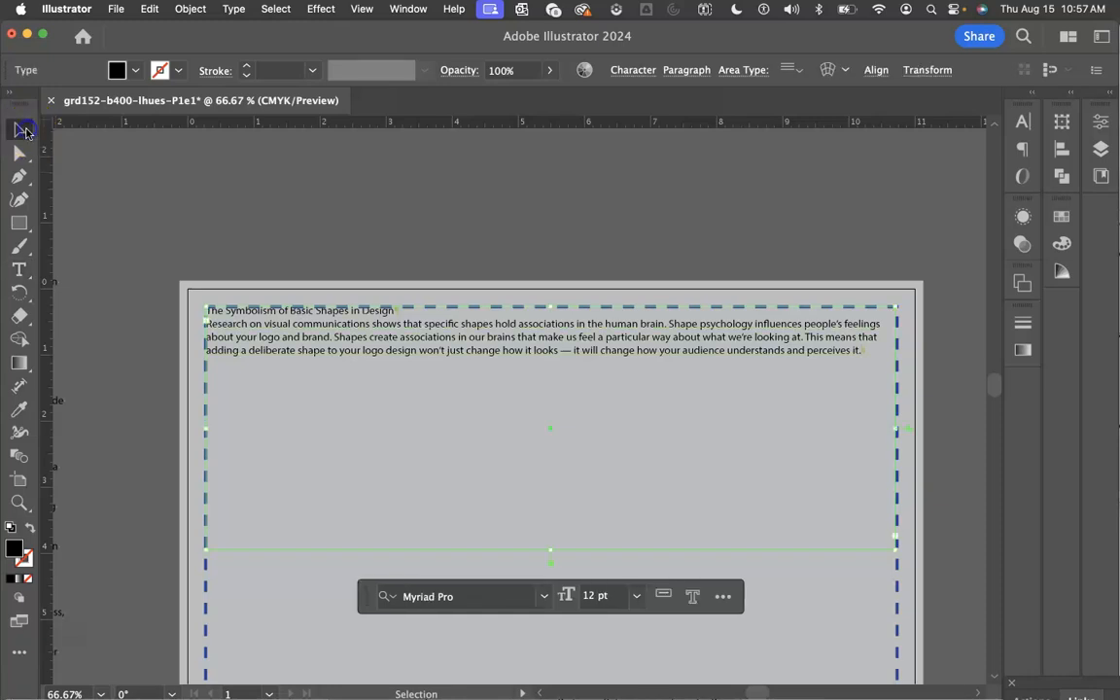
left_click(550, 305)
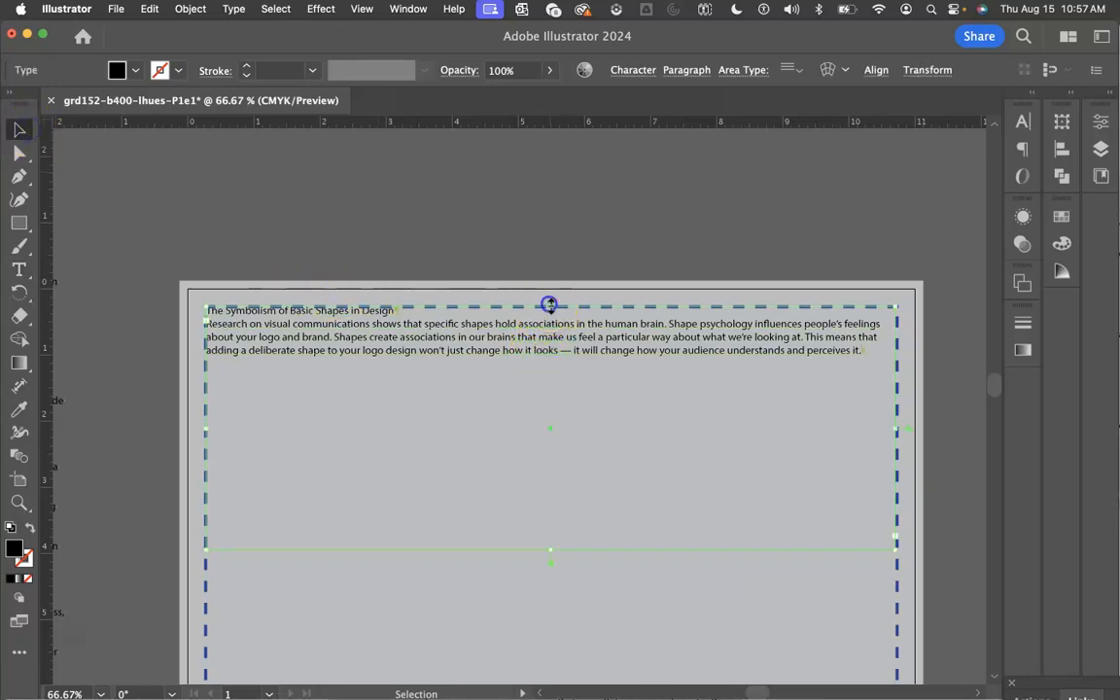
- Lower the title frame's upper edge to about 1 inch, and set the frame's Y position to exactly 1 in at its top-center reference point
left_click_drag(550, 305, 551, 320)
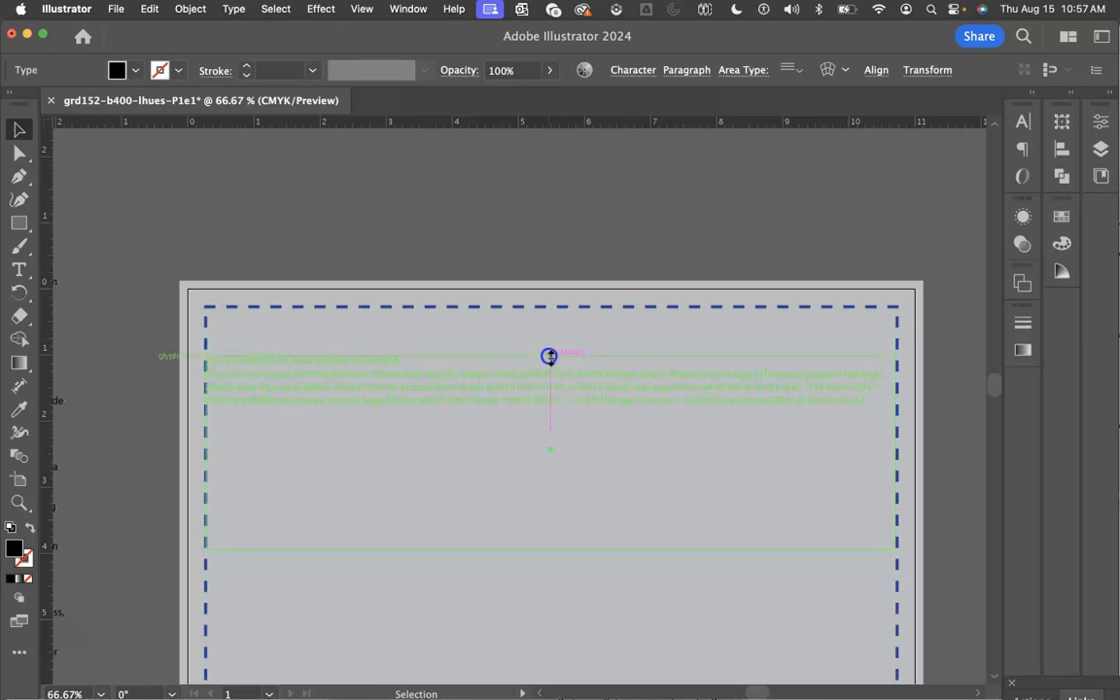
left_click_drag(549, 356, 550, 356)
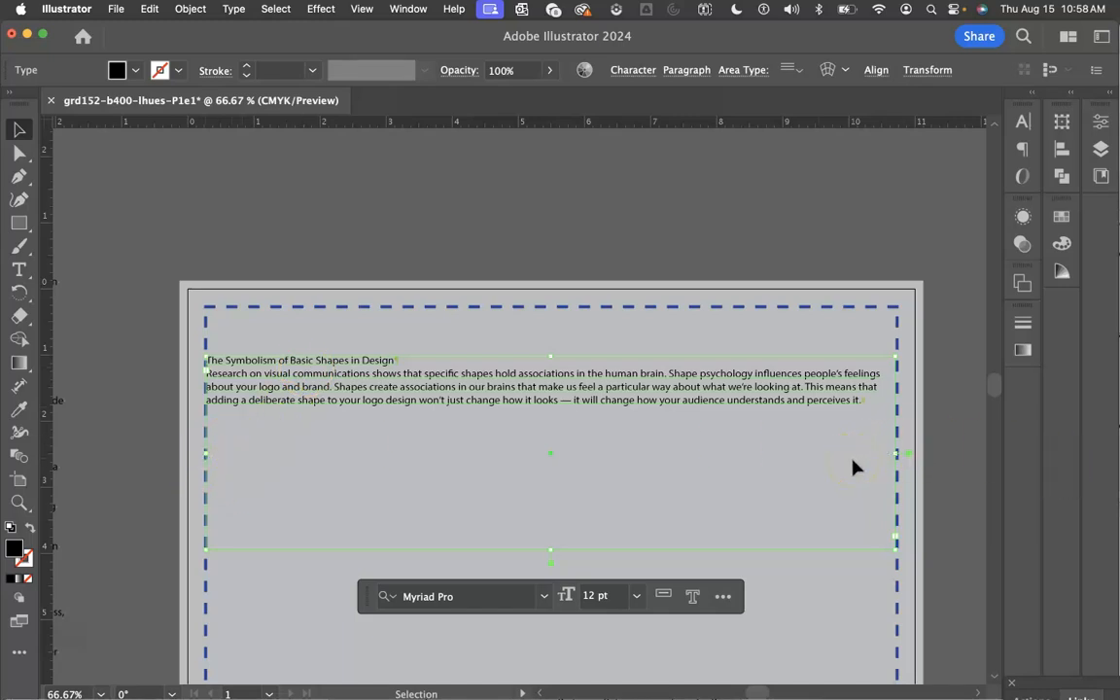
left_click(1100, 123)
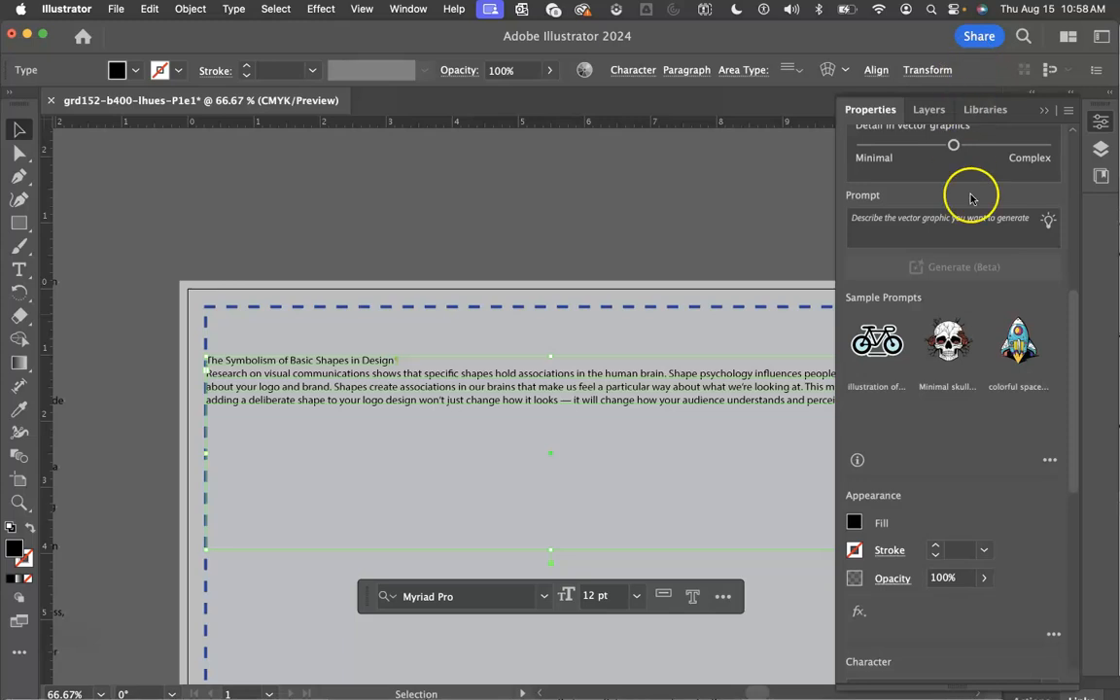
scroll(970, 209, "up", 5)
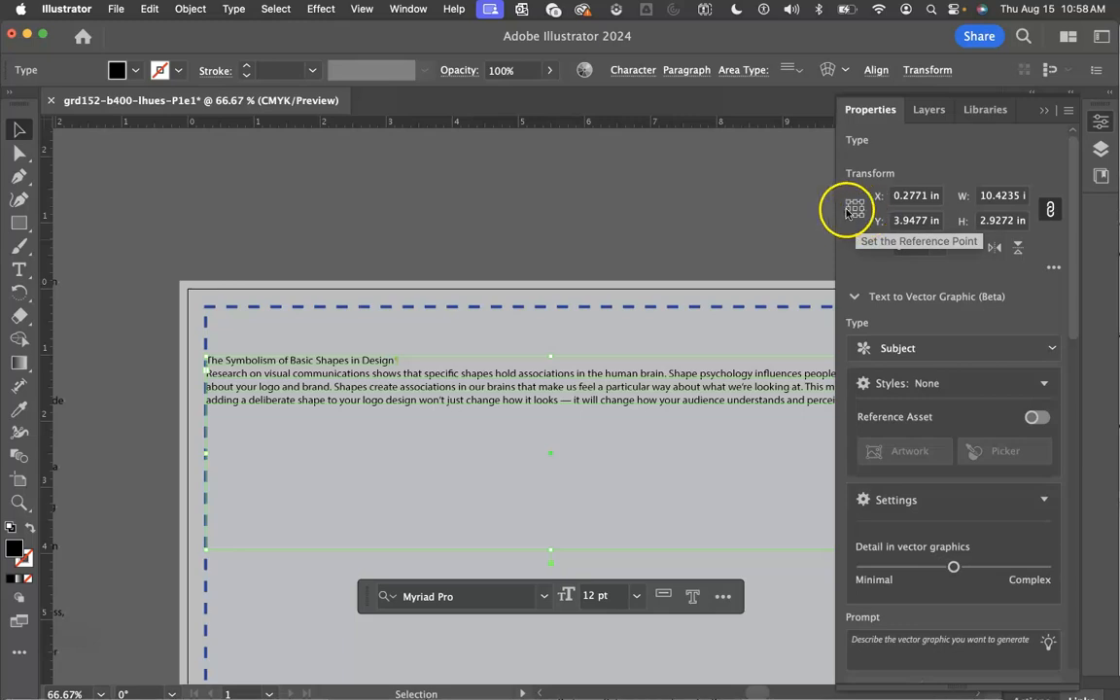
scroll(508, 320, "right", 5)
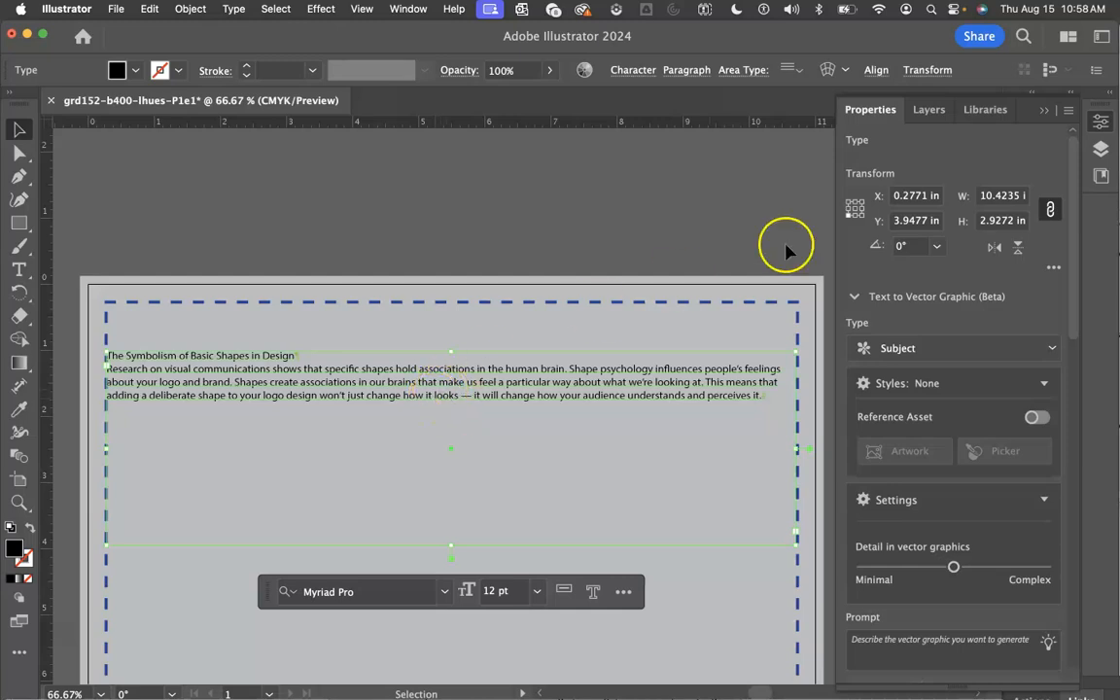
left_click(855, 203)
left_click(914, 229)
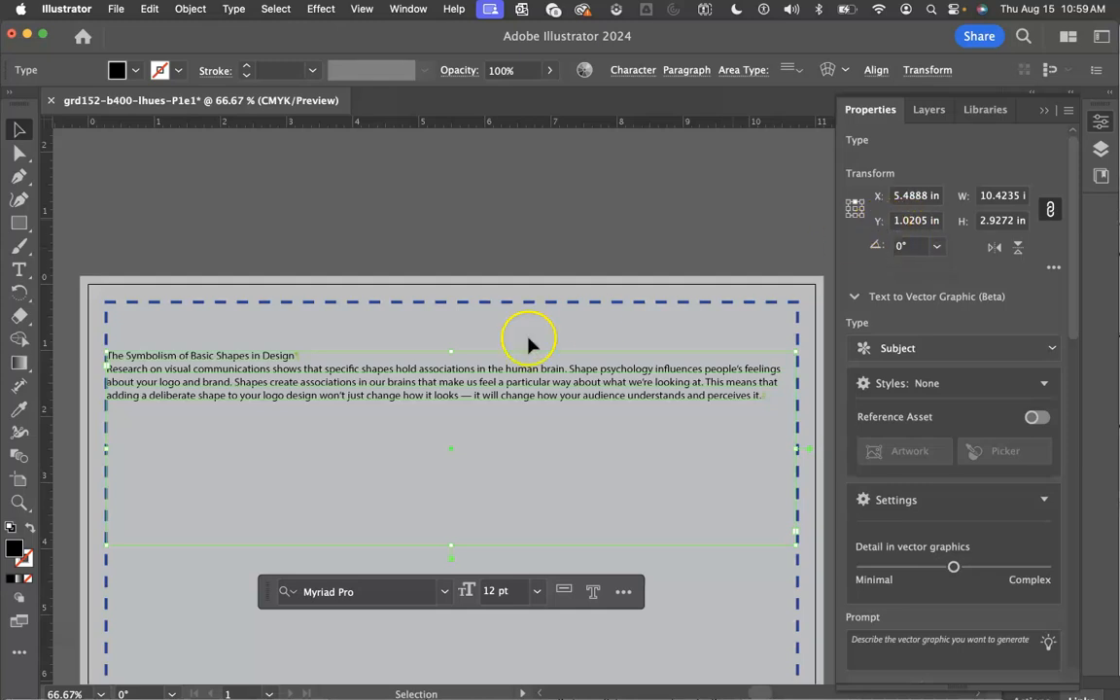
left_click(914, 221)
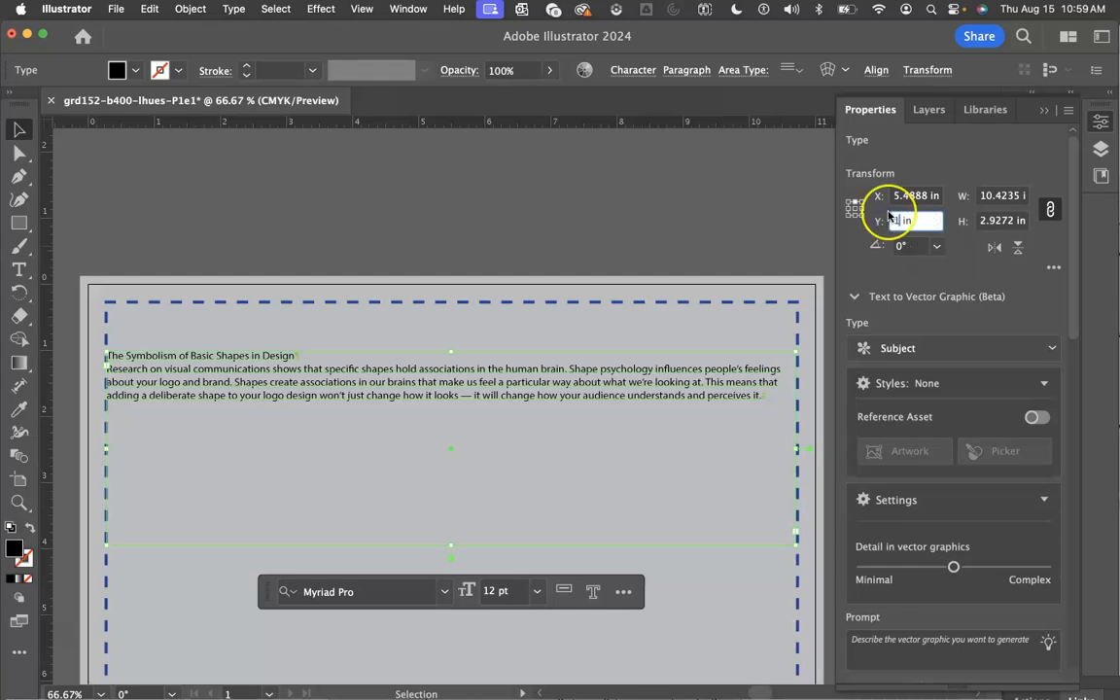
left_click(910, 197)
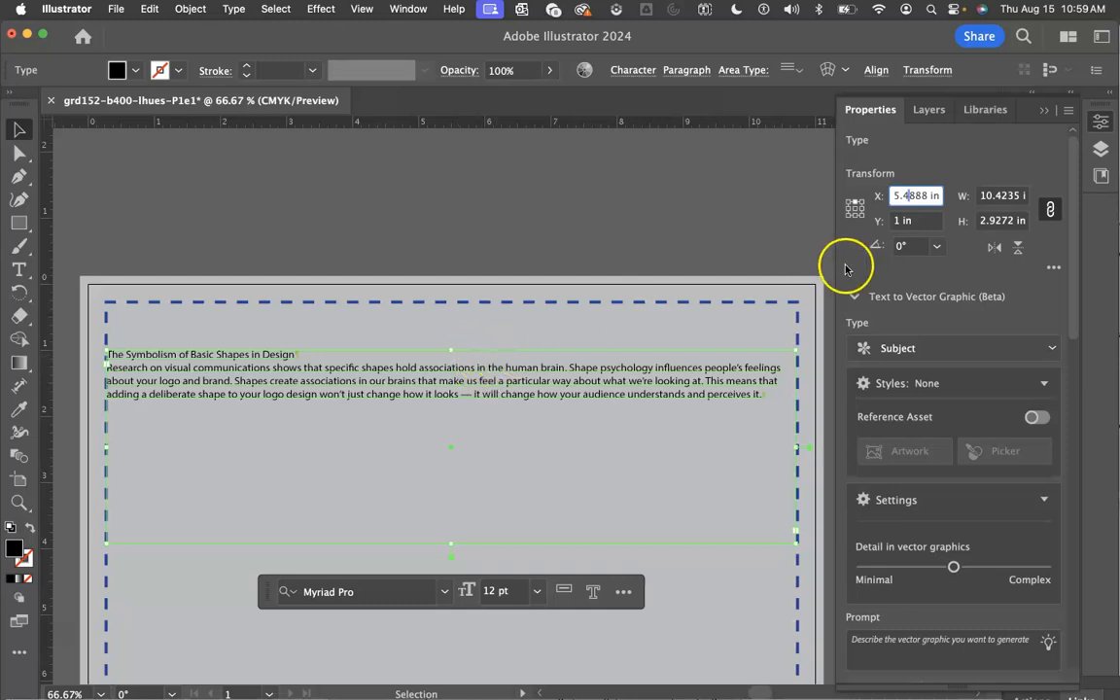
- Center the title frame horizontally on the artboard
left_click(876, 71)
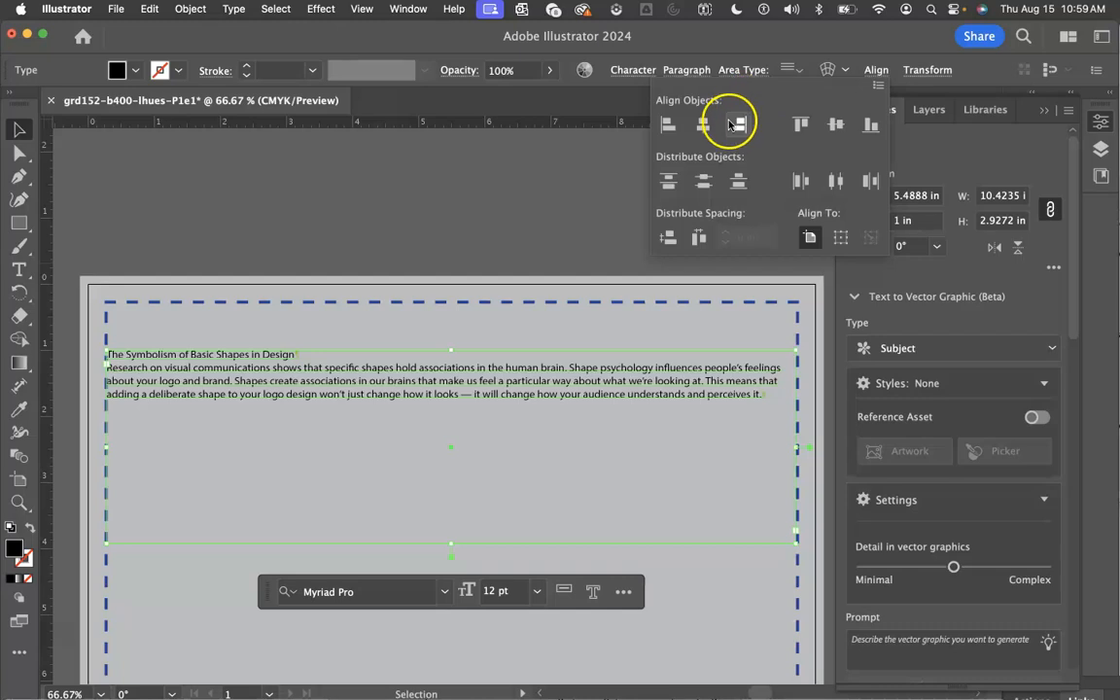
left_click(702, 134)
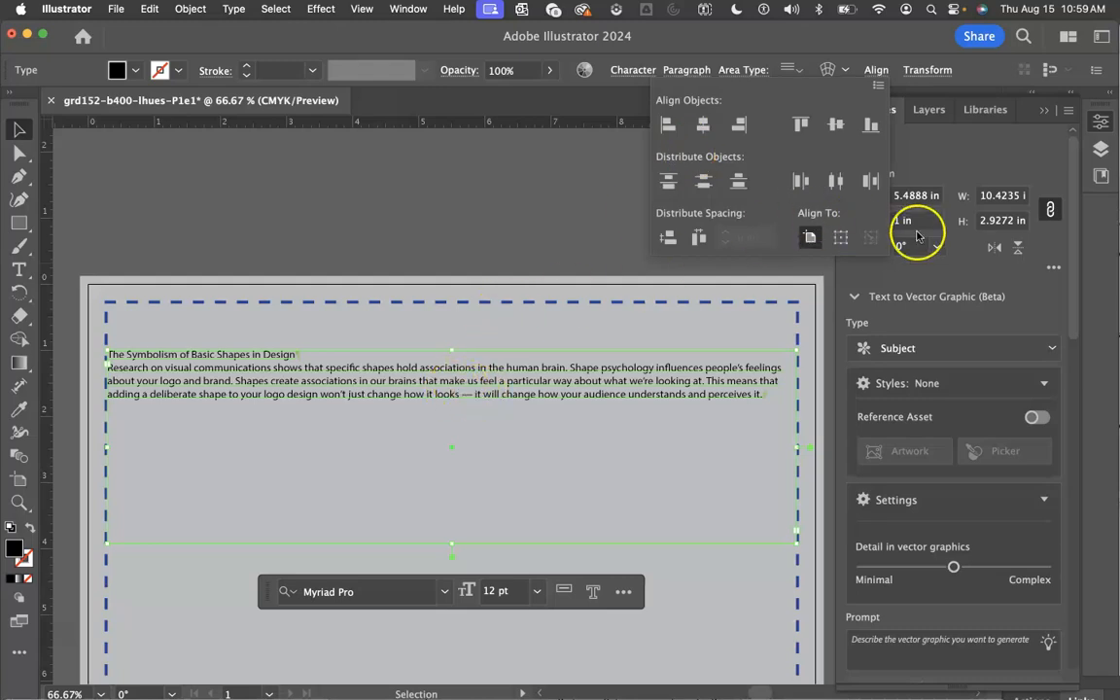
left_click(987, 170)
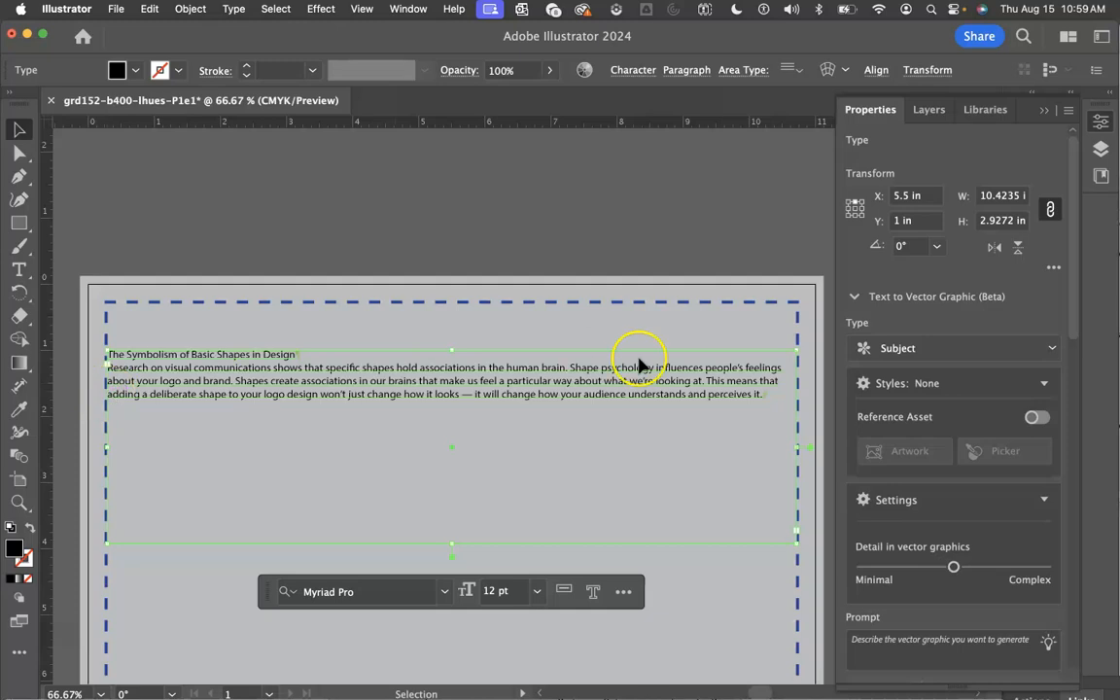
- Try to scale the title frame to 10 in wide from its top-center reference point, and undo the resize
left_click(1012, 195)
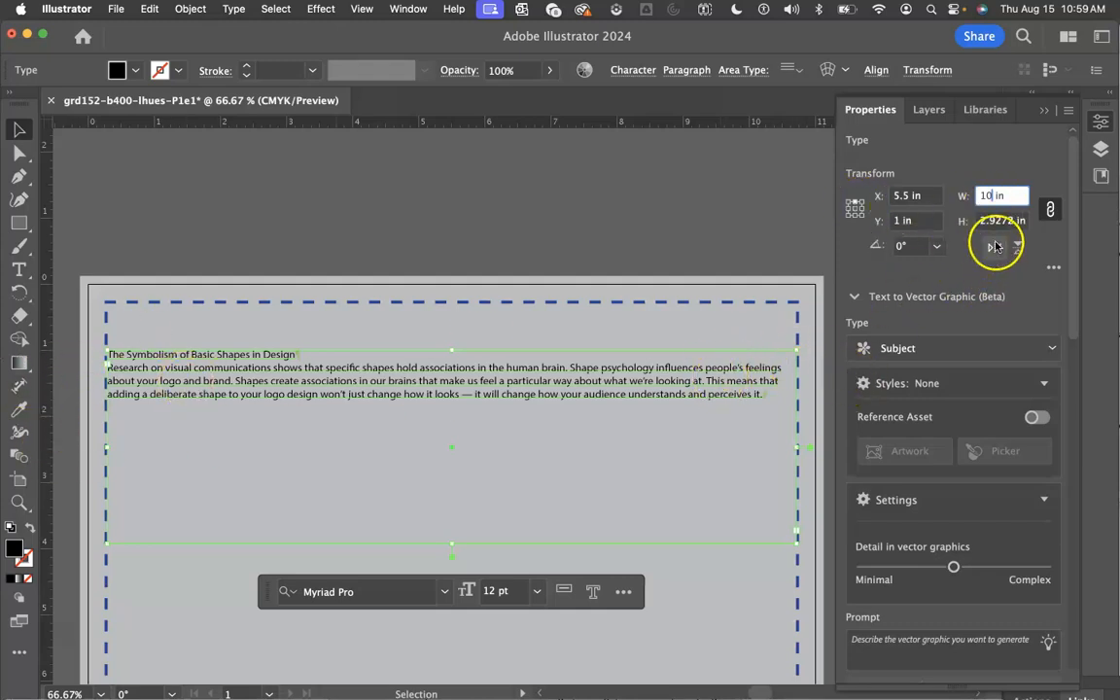
left_click(850, 204)
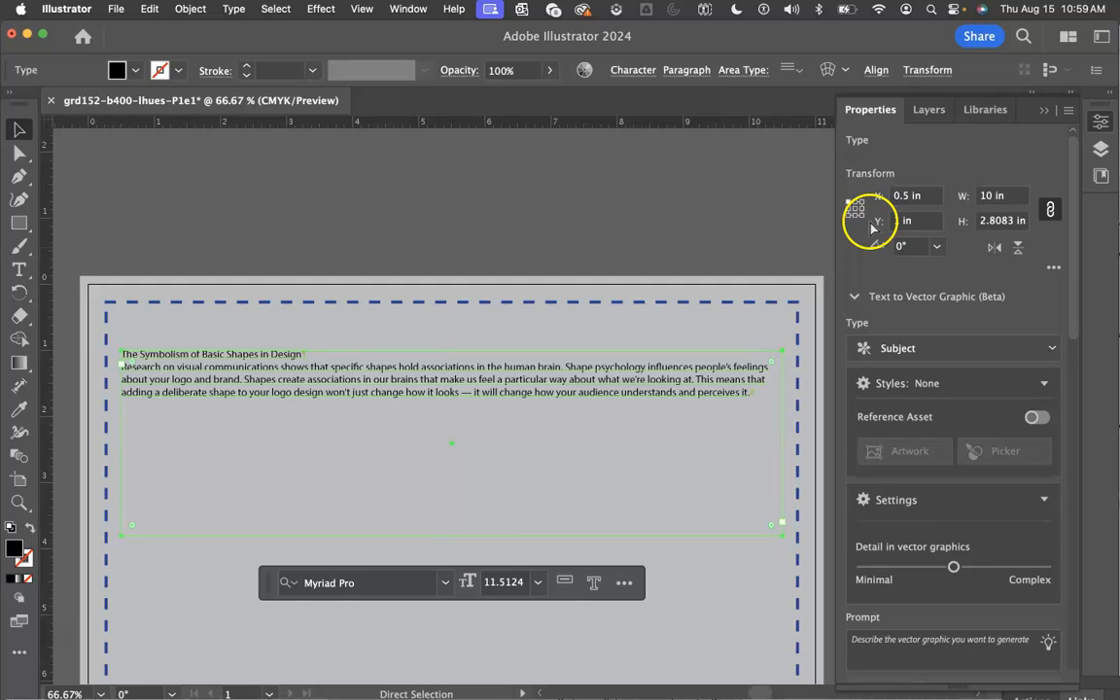
key("super+z")
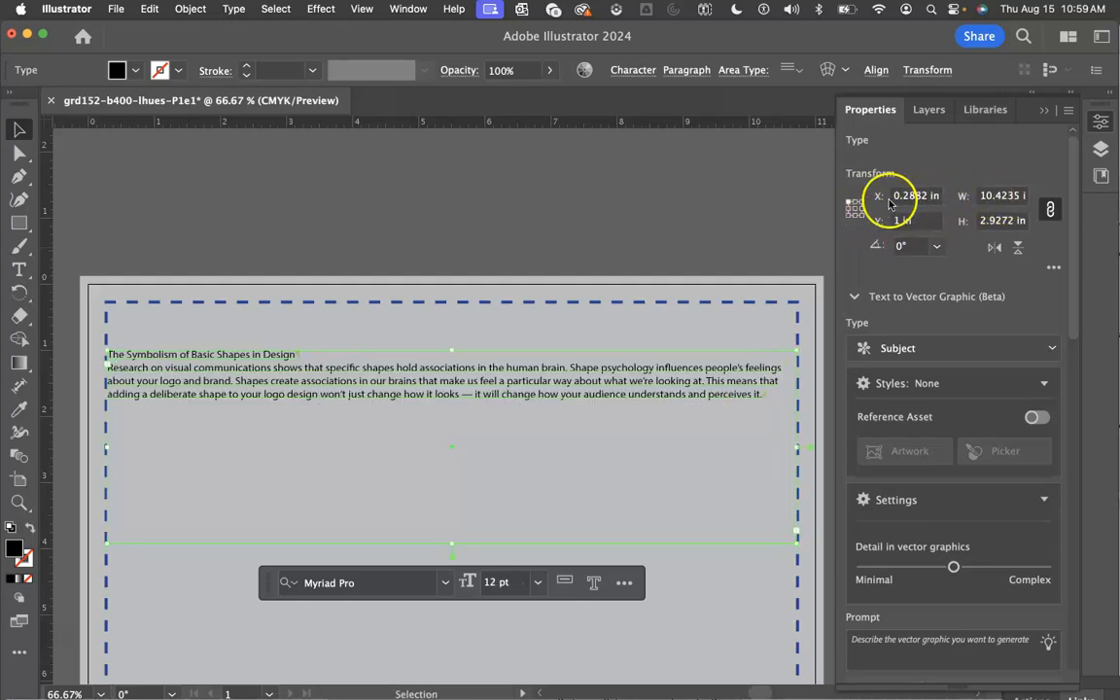
- Try to scale the title frame to 10 in wide from its upper-left reference point, and undo the resize
left_click(1003, 196)
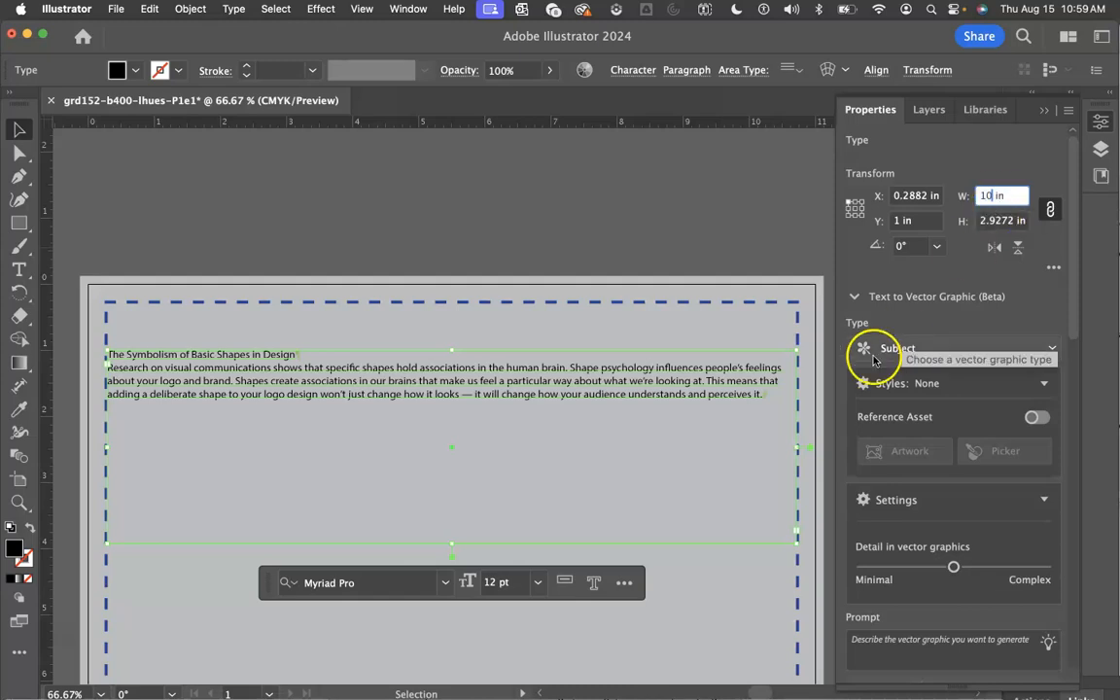
left_click(997, 221)
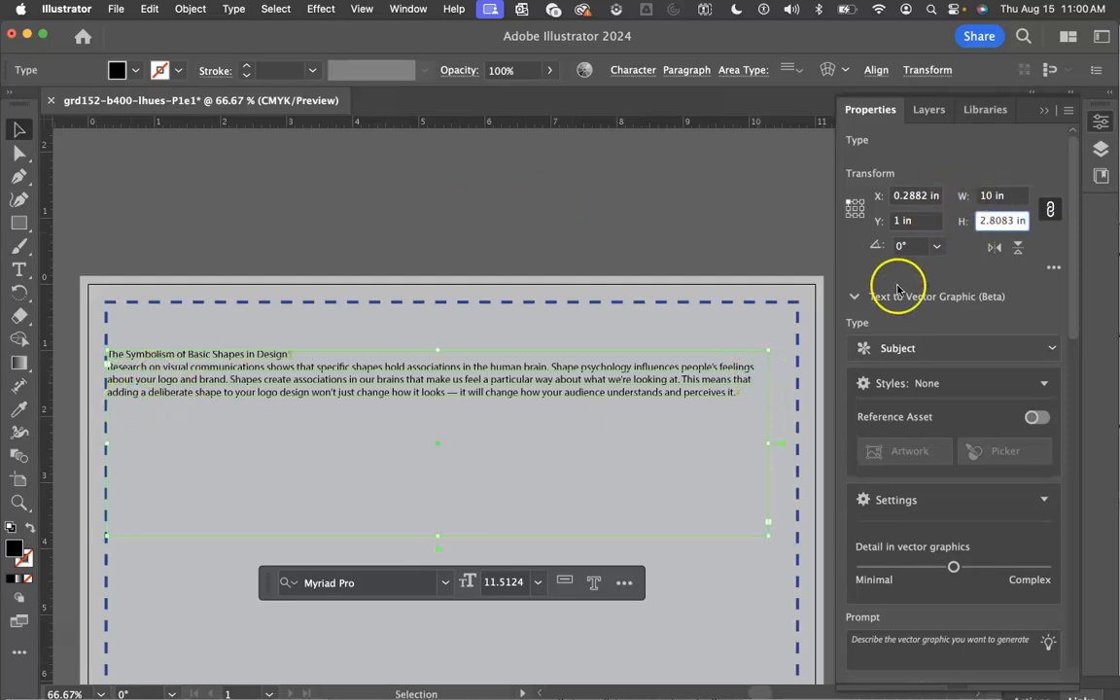
left_click(1004, 195)
key("Return")
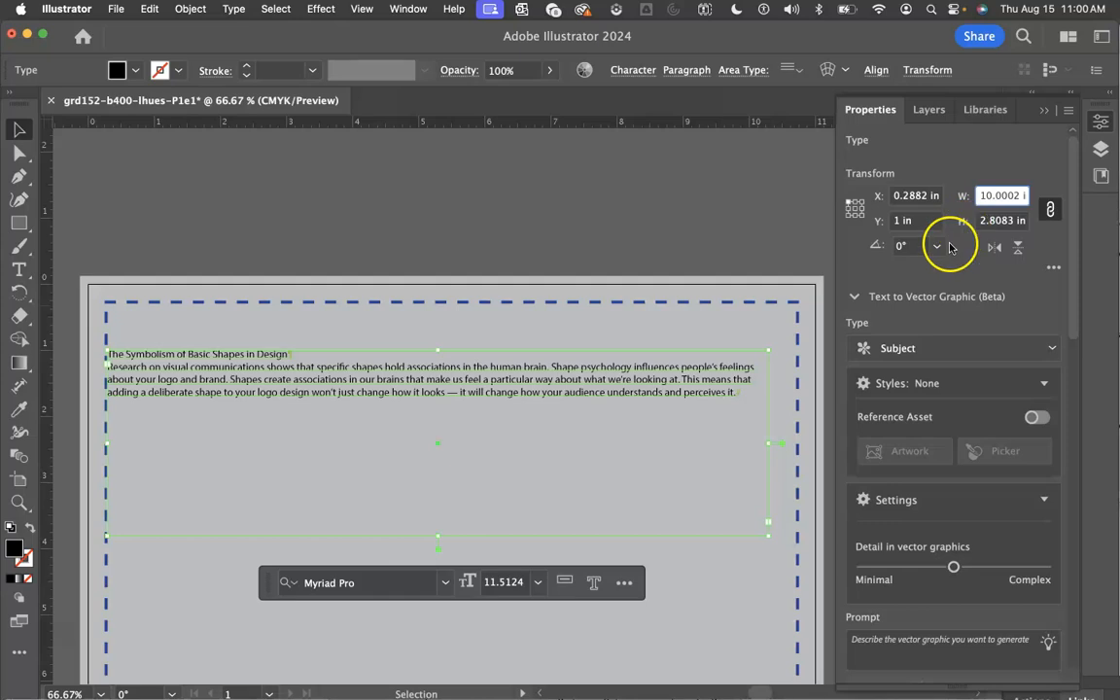
key("super")
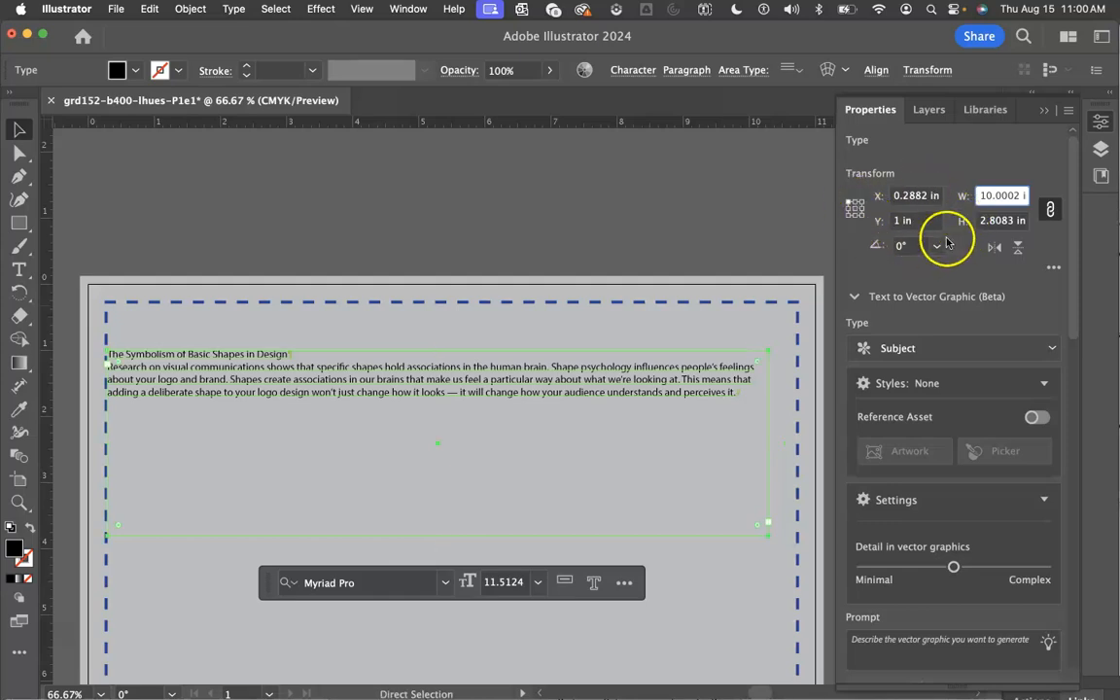
left_click(734, 257)
key("super+z")
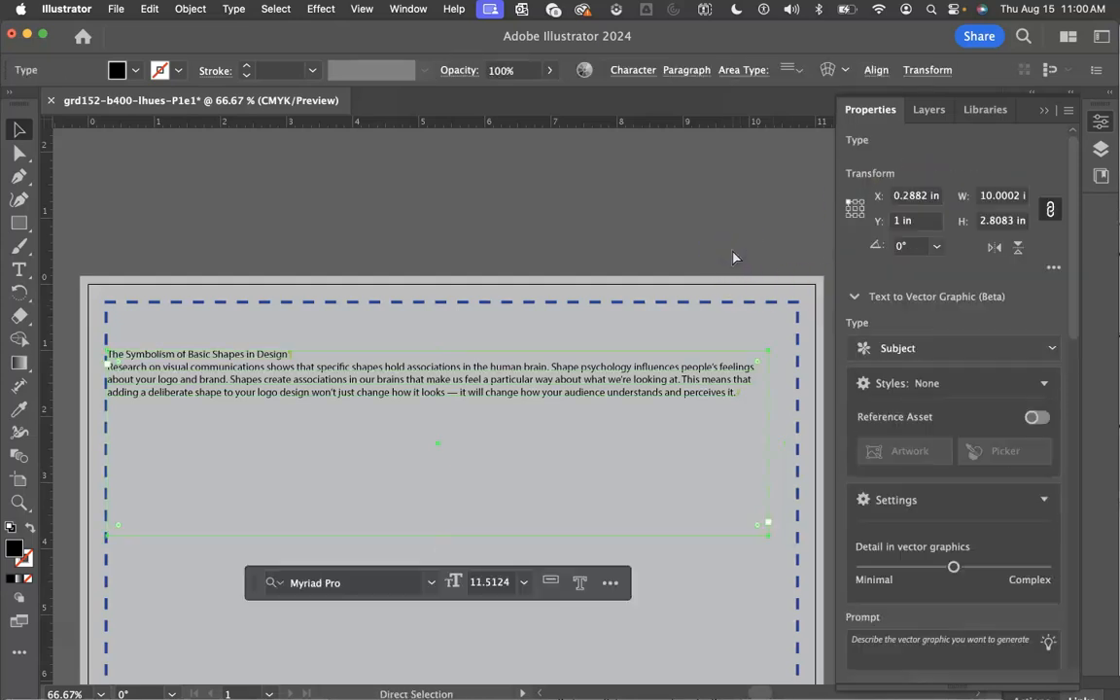
key("super+z")
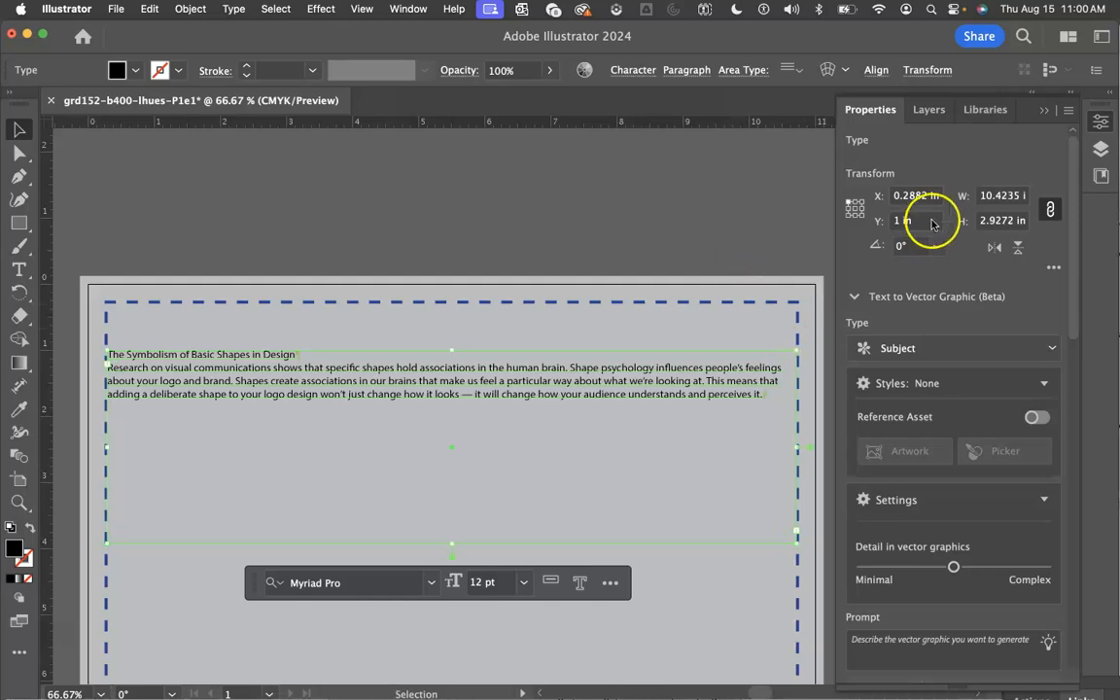
- Scale the title frame proportionally from its top-center reference point, first to 10 in and finally to 9.5 in wide
left_click(855, 206)
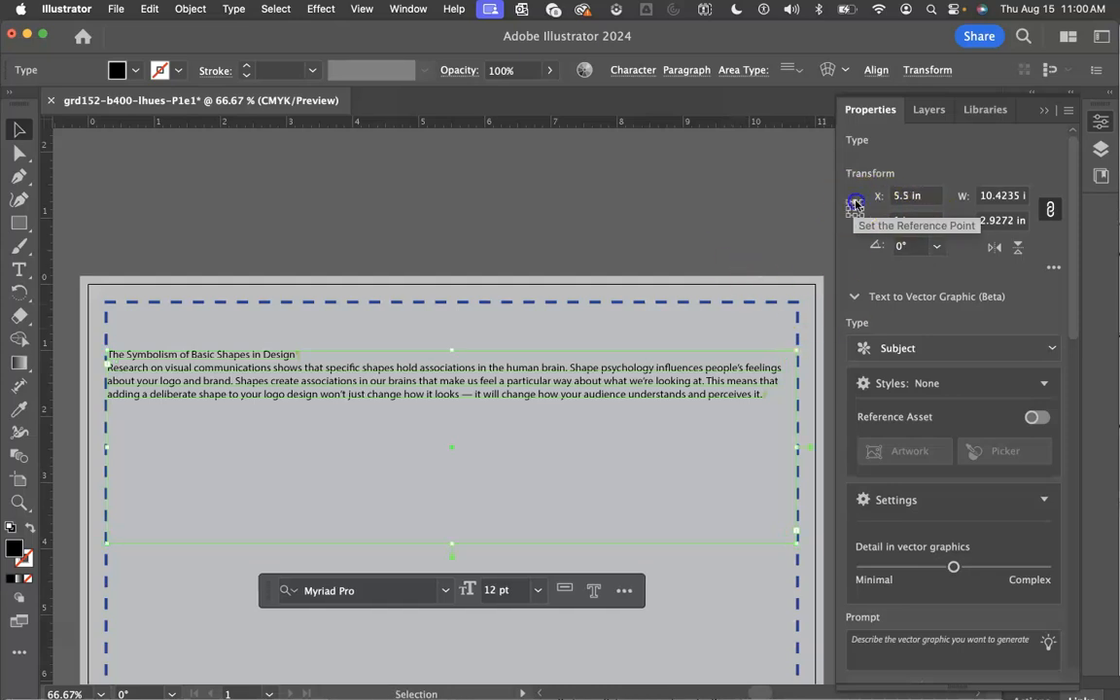
left_click(1011, 195)
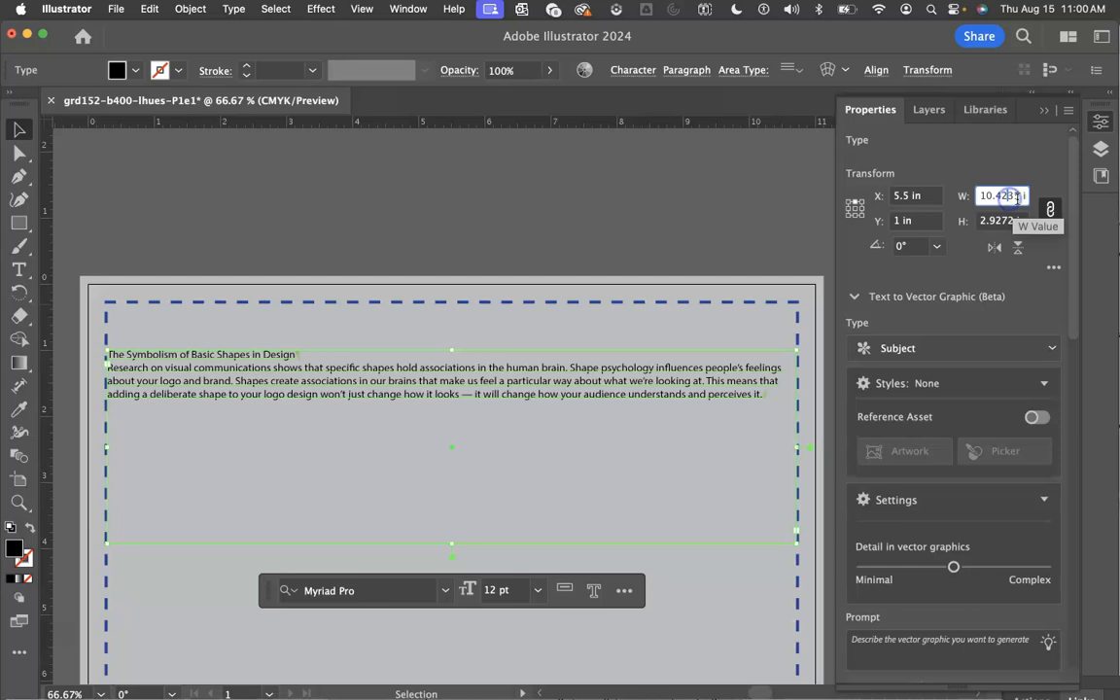
left_click_drag(1015, 198, 948, 201)
type("10")
left_click(1001, 220)
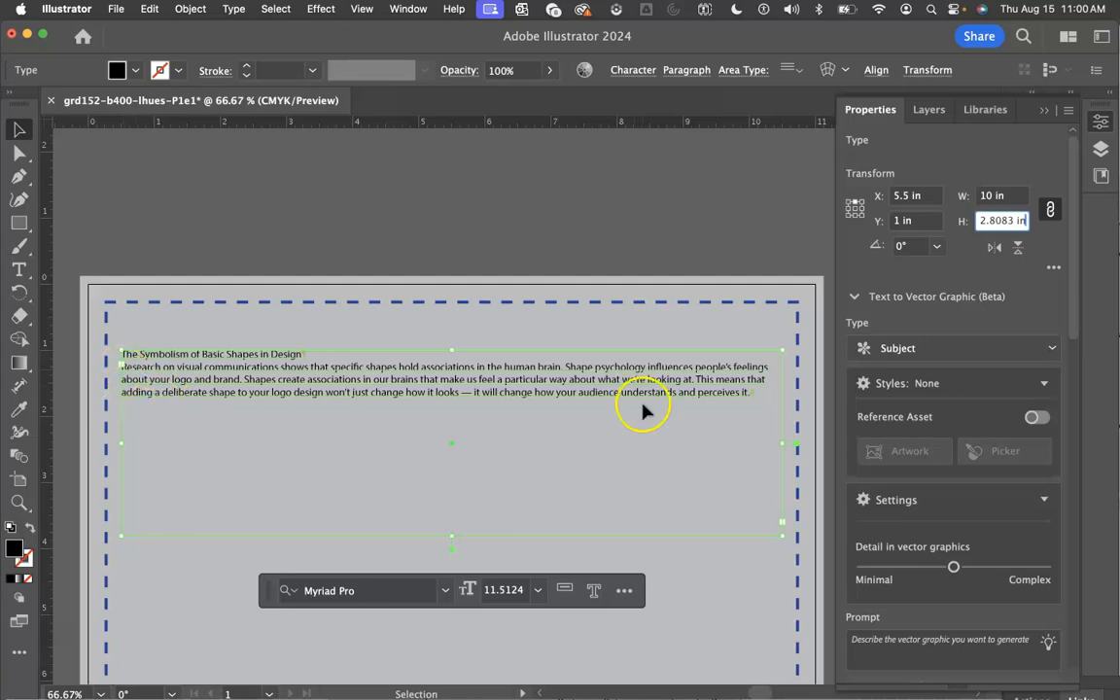
left_click(991, 195)
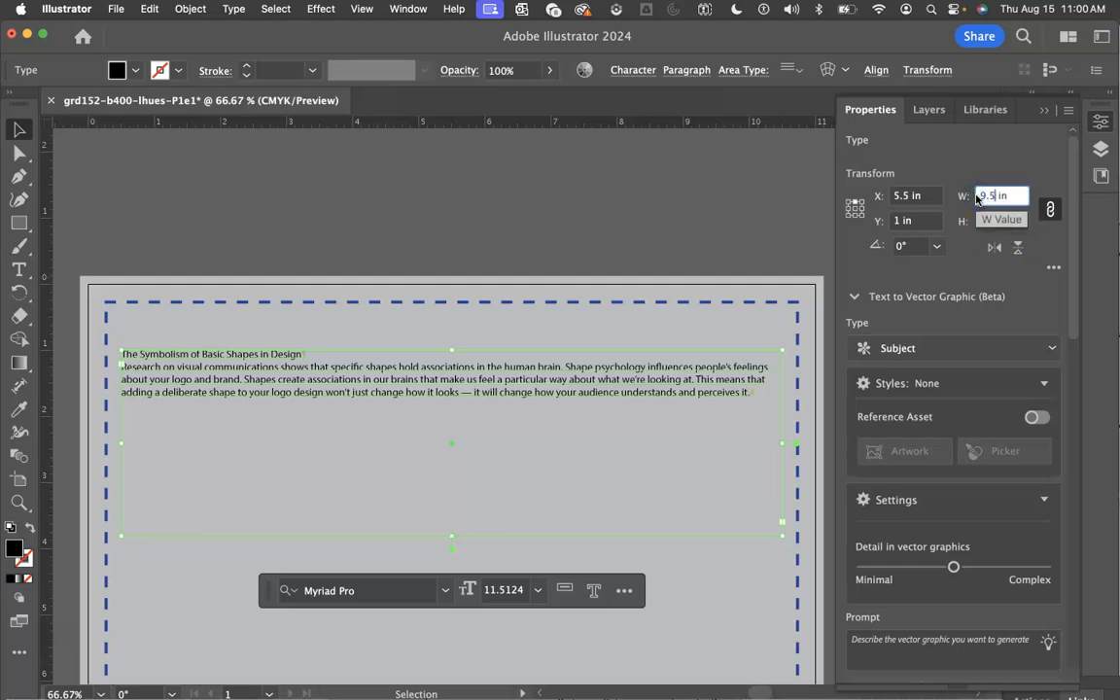
left_click(992, 221)
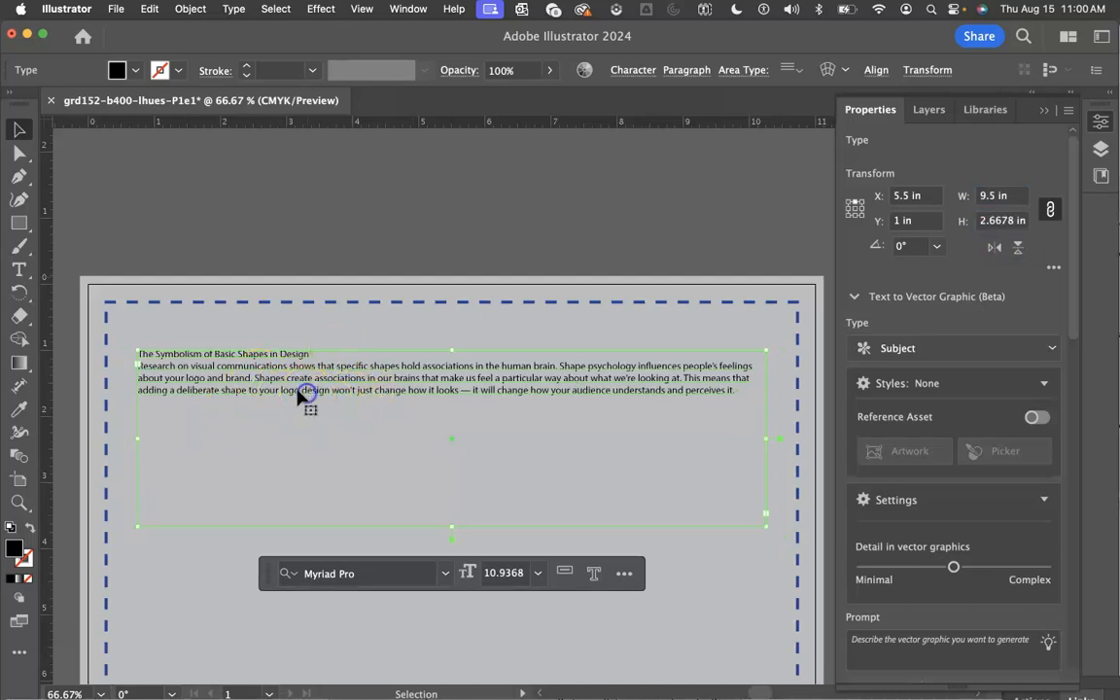
- Select the title line "The Symbolism of Basic Shapes in Design" and examine its full character options, including font, size and leading
left_click(280, 385)
double_click(237, 360)
triple_click(225, 354)
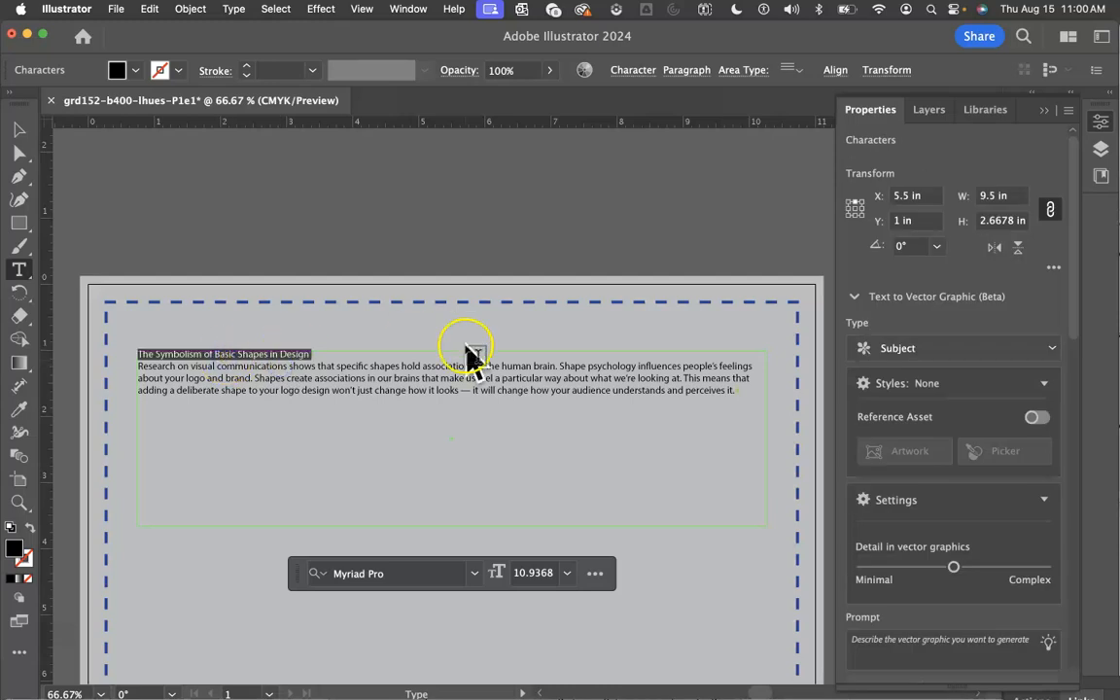
scroll(880, 250, "down", 2)
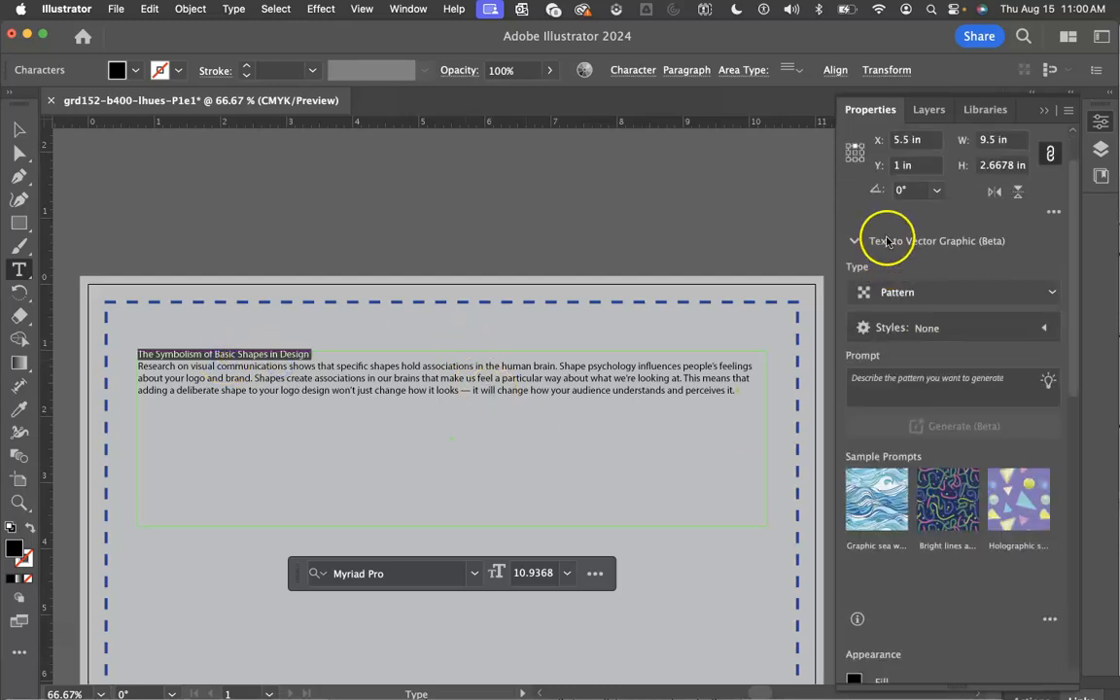
scroll(897, 388, "down", 10)
scroll(904, 389, "up", 5)
scroll(904, 389, "down", 5)
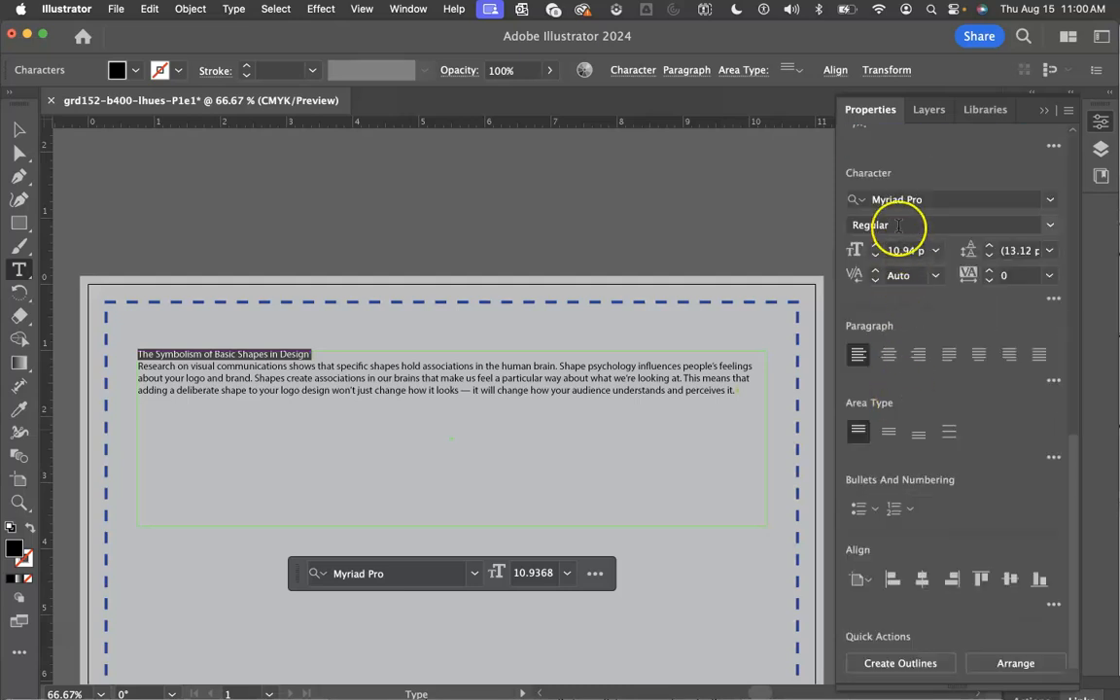
left_click(1055, 301)
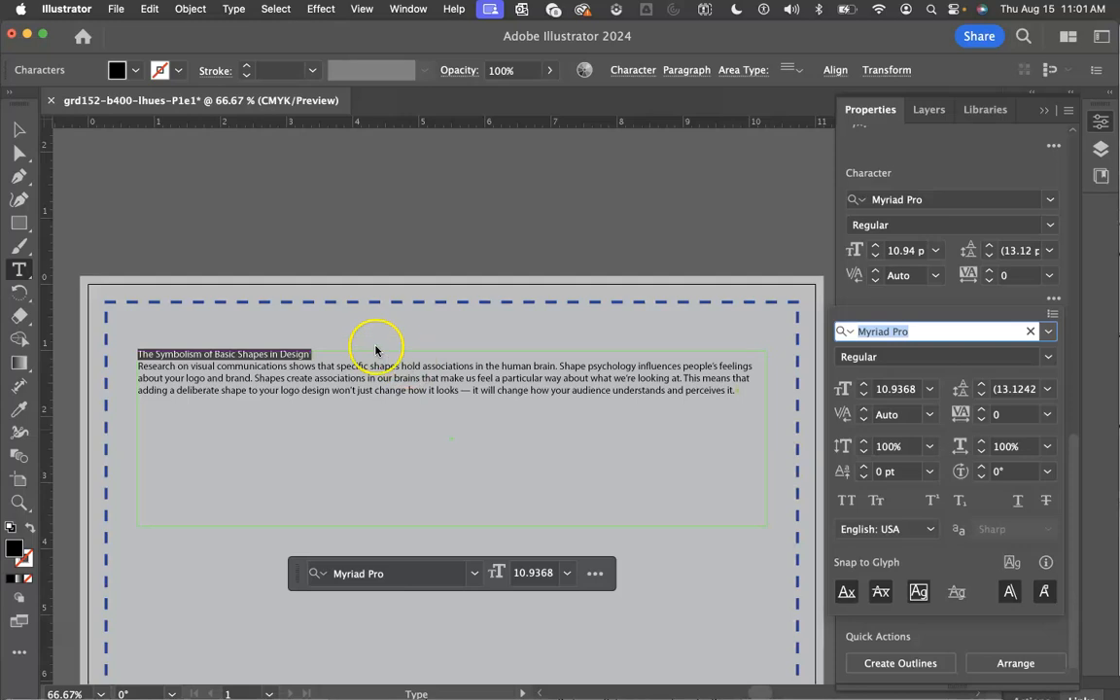
left_click(294, 390)
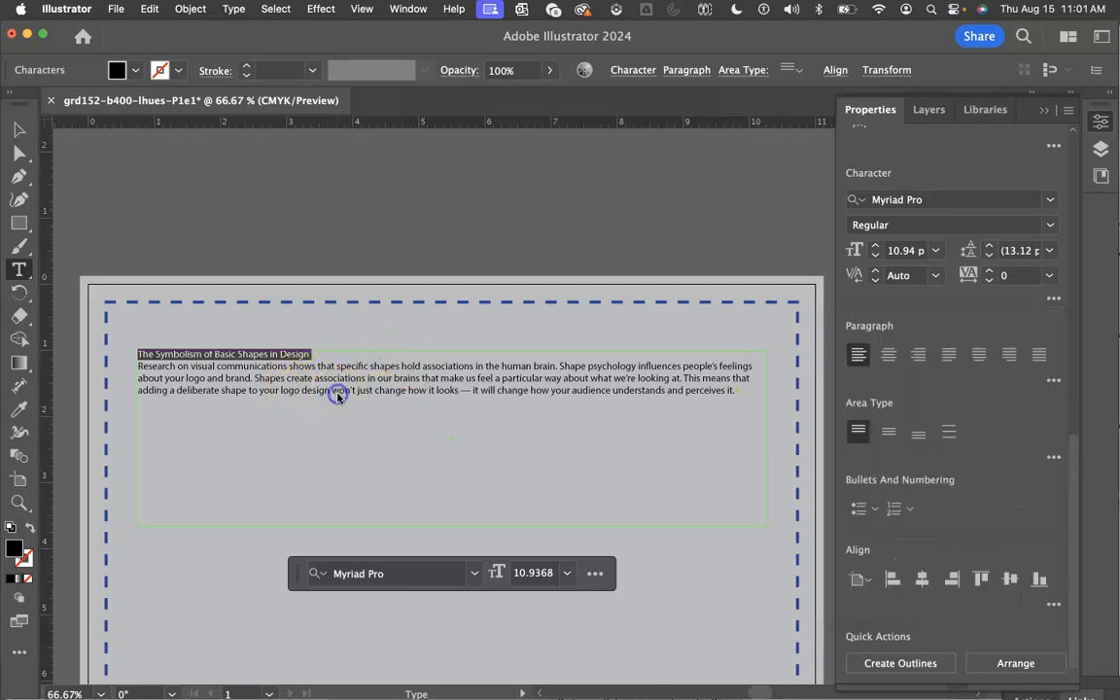
- Leave text editing, select the title line from its first character to its end, and clear the selection within the introductory paragraph
left_click(347, 254)
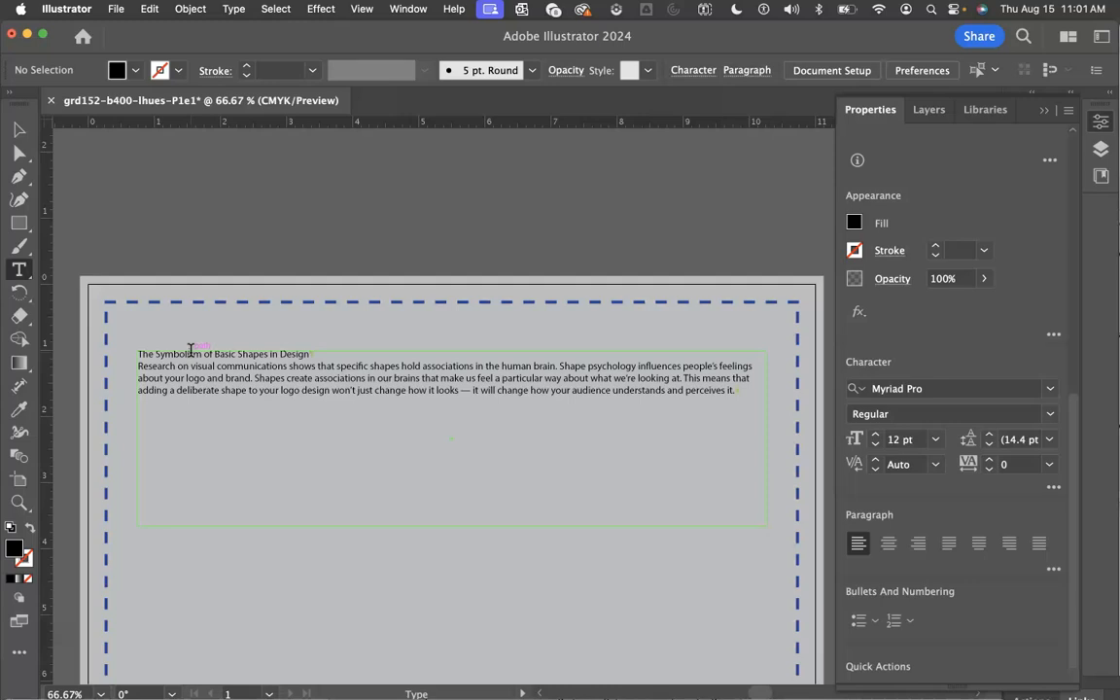
scroll(292, 354, "right", 1)
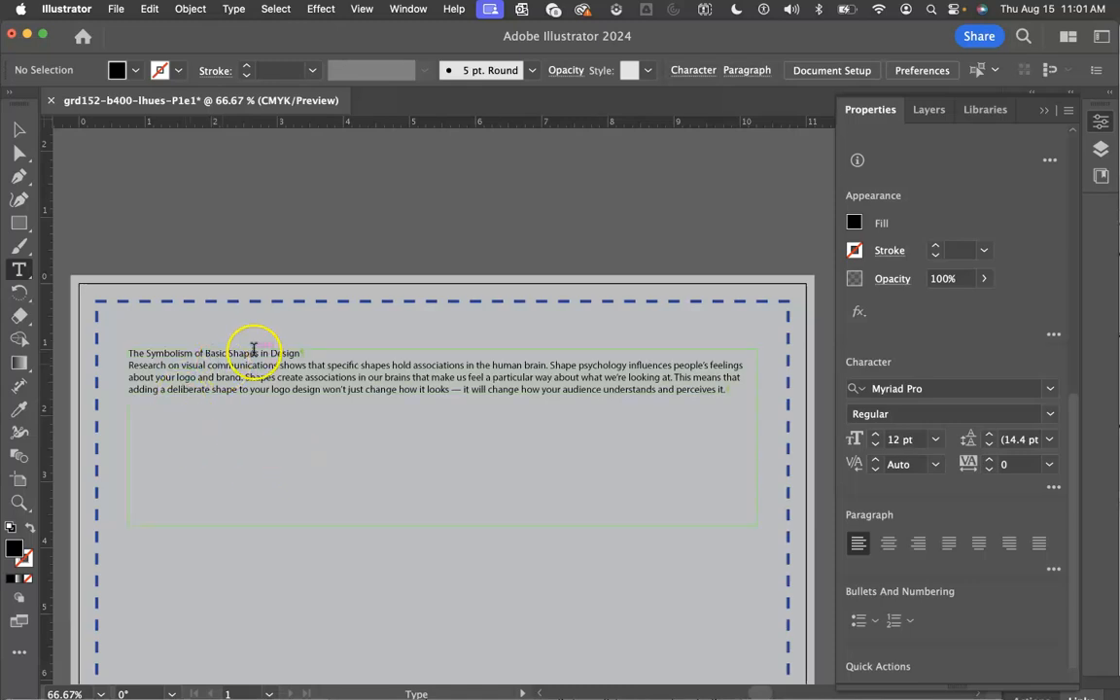
left_click(129, 353)
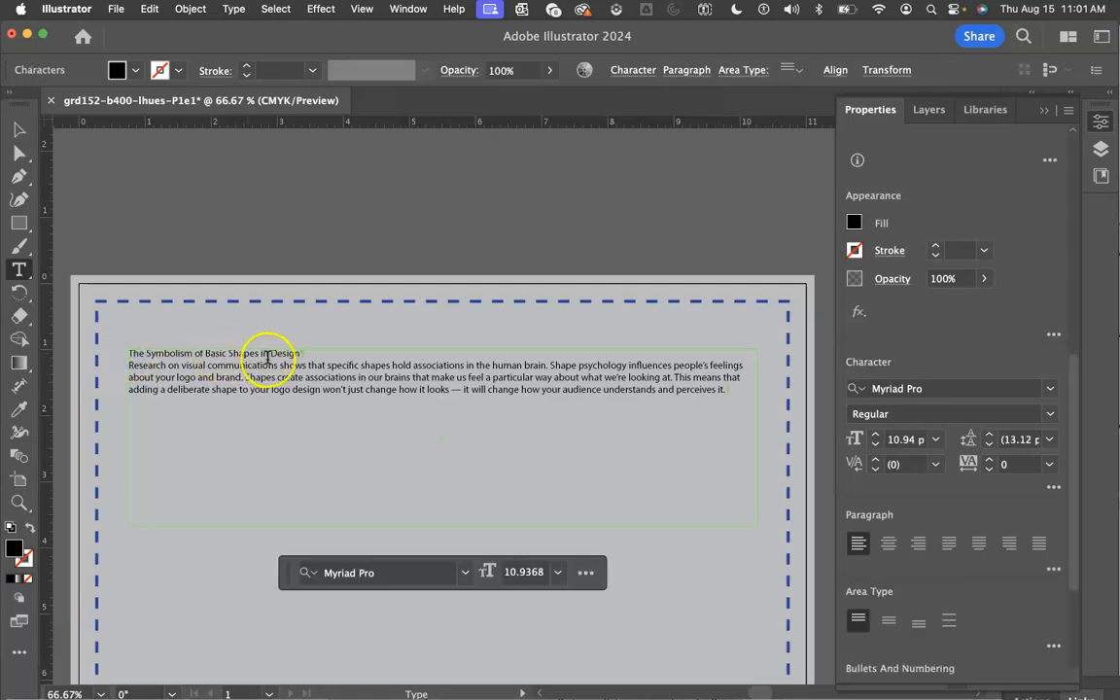
left_click(314, 354, "shift")
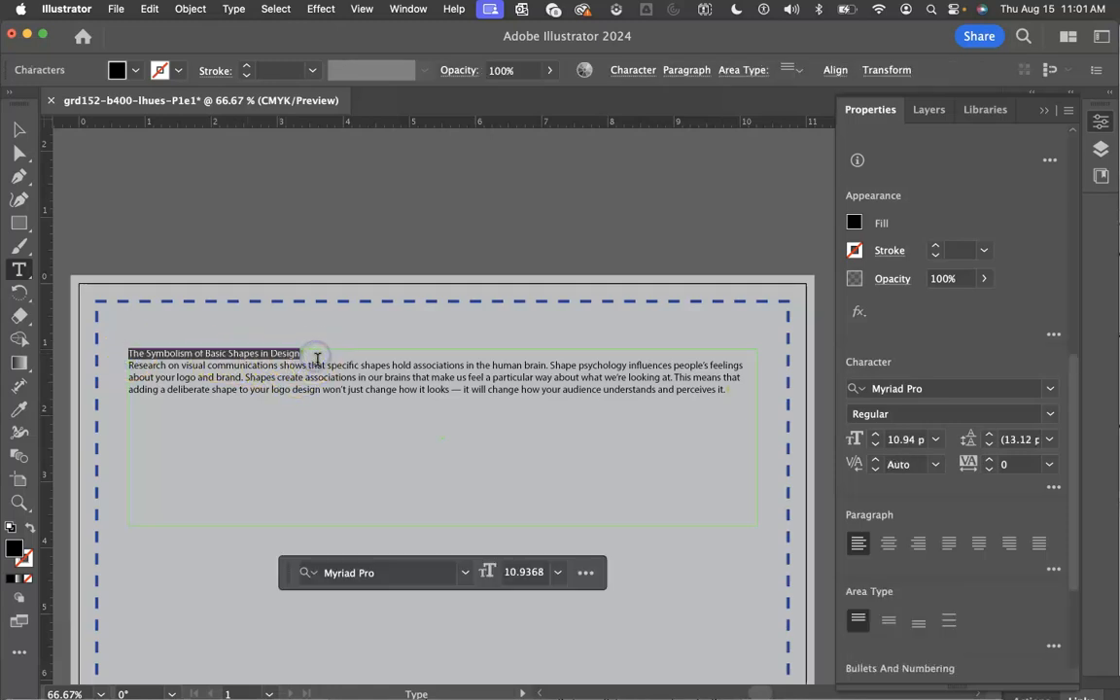
left_click(294, 391)
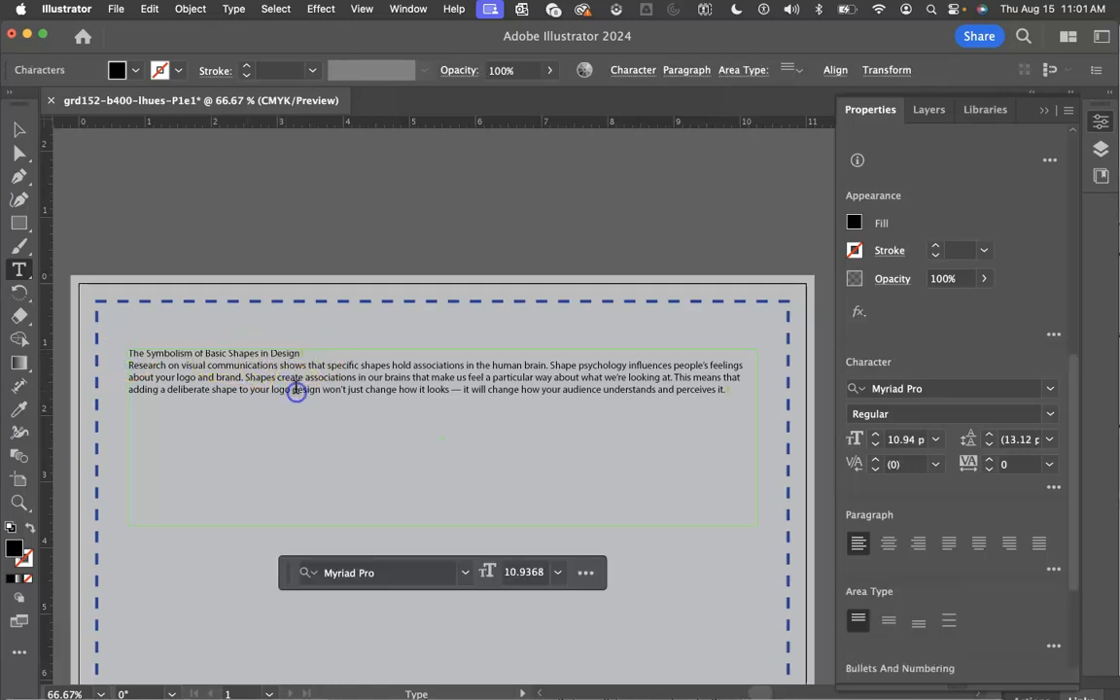
- Center-align the title line "The Symbolism of Basic Shapes in Design" and set its font size to 36 pt
triple_click(158, 353)
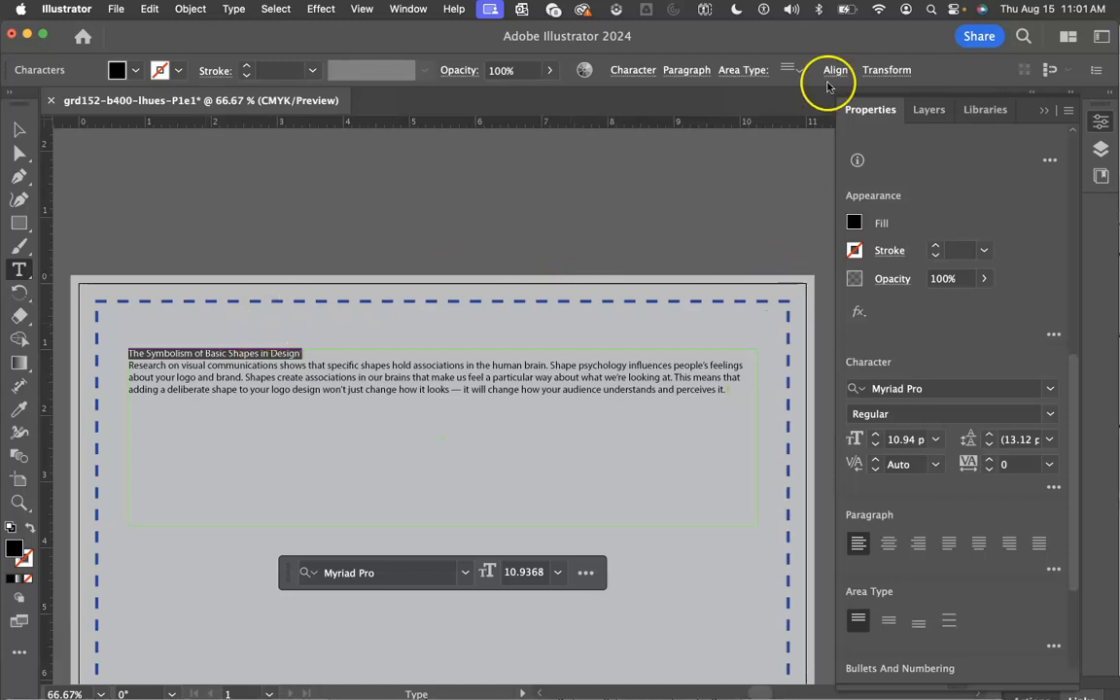
left_click(681, 72)
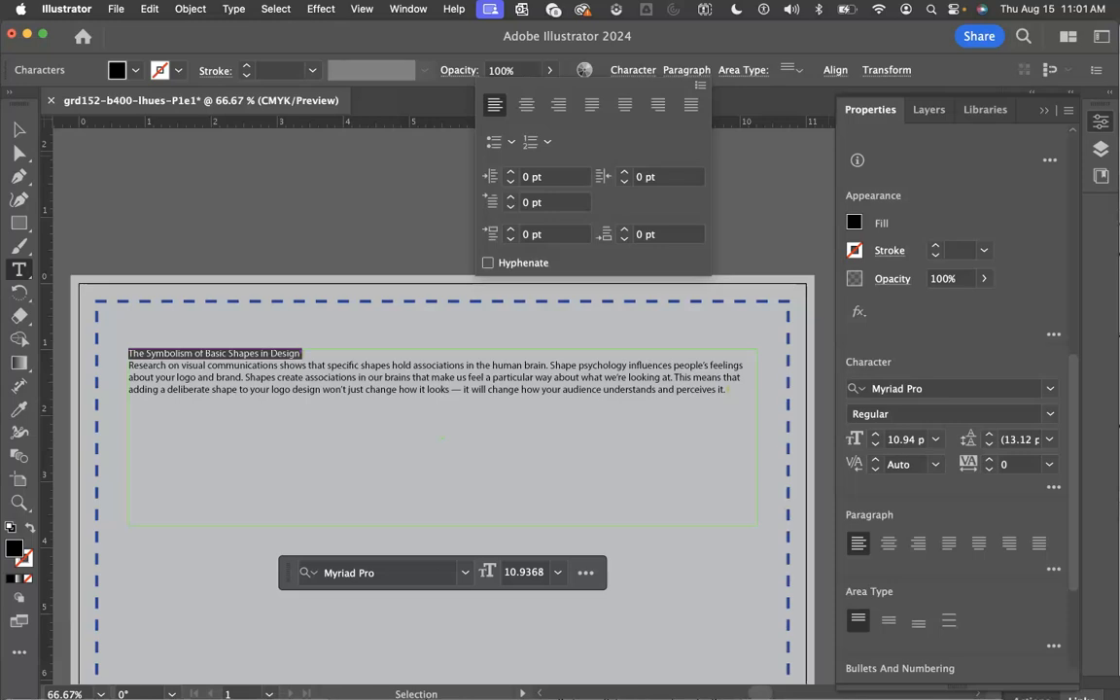
left_click(526, 104)
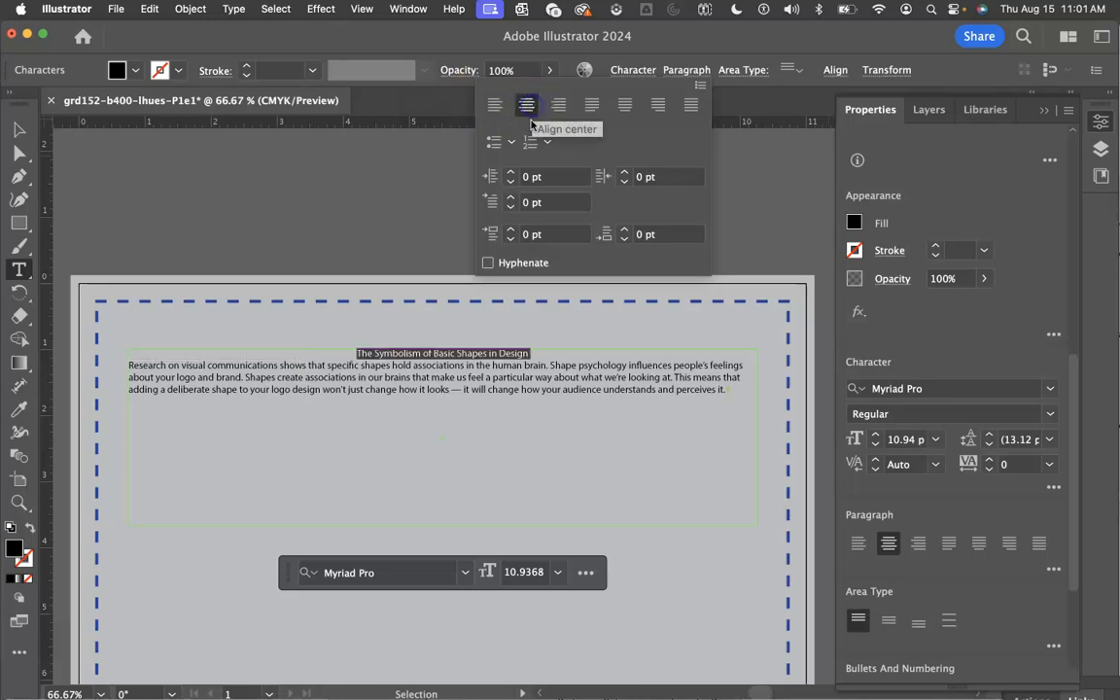
left_click(642, 77)
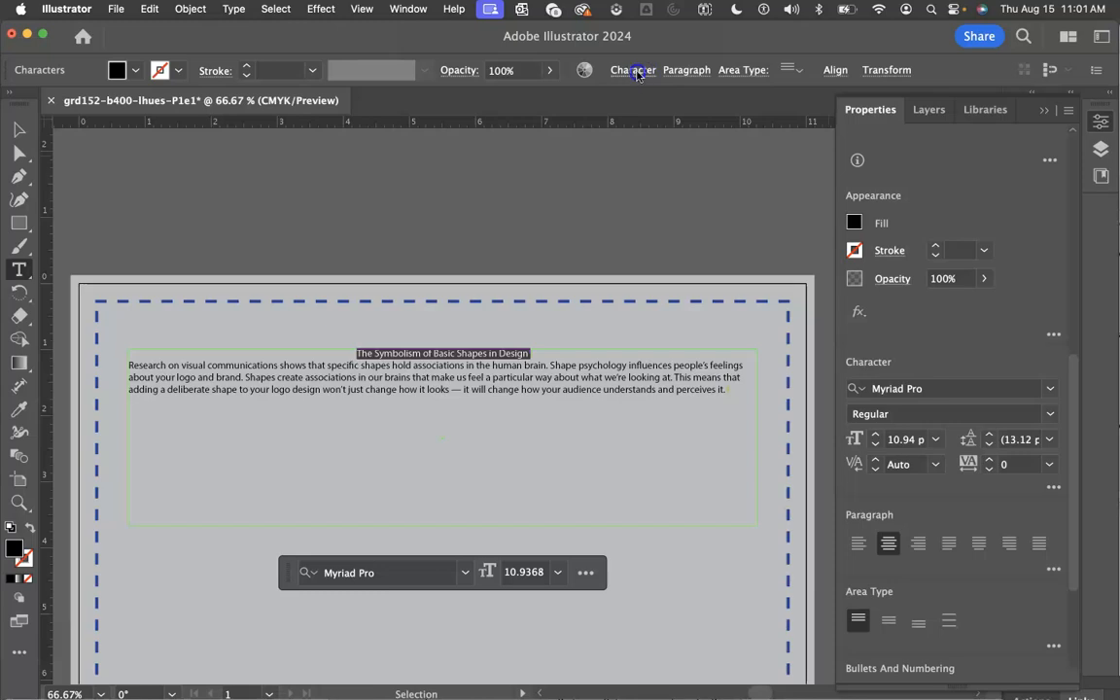
left_click(638, 75)
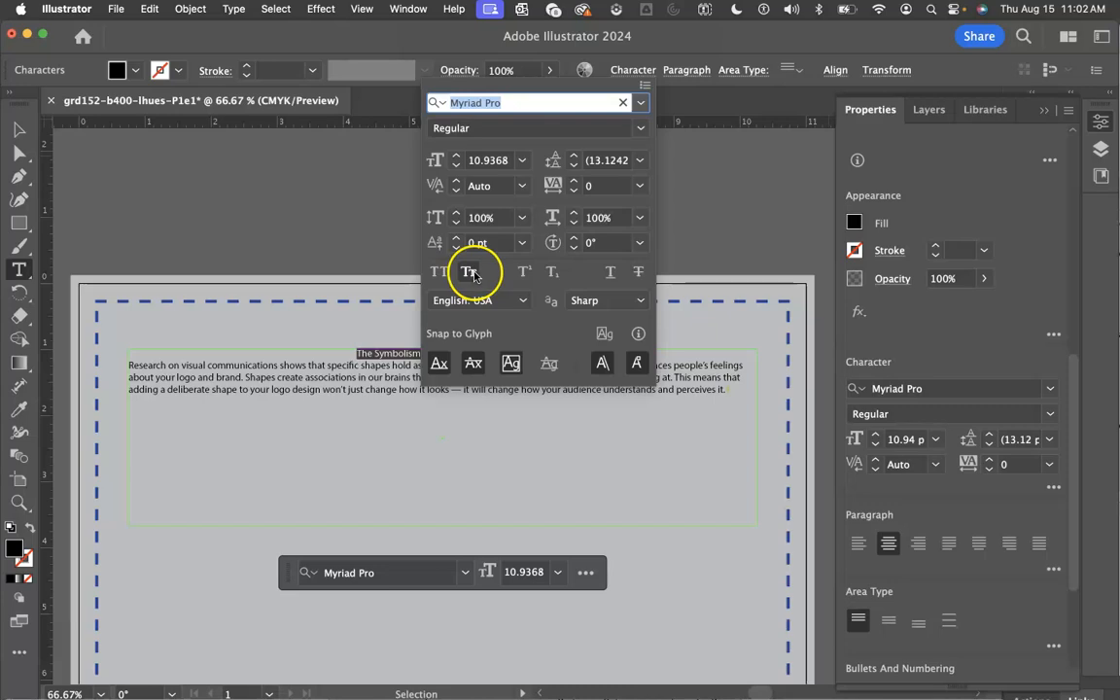
left_click(522, 161)
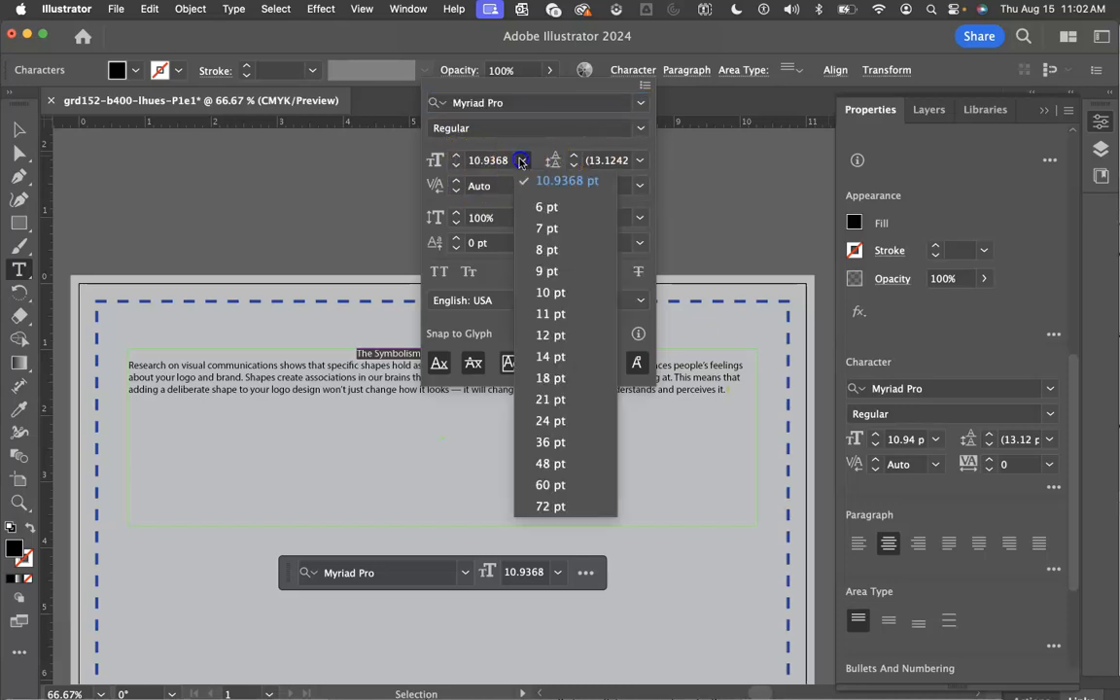
left_click(548, 444)
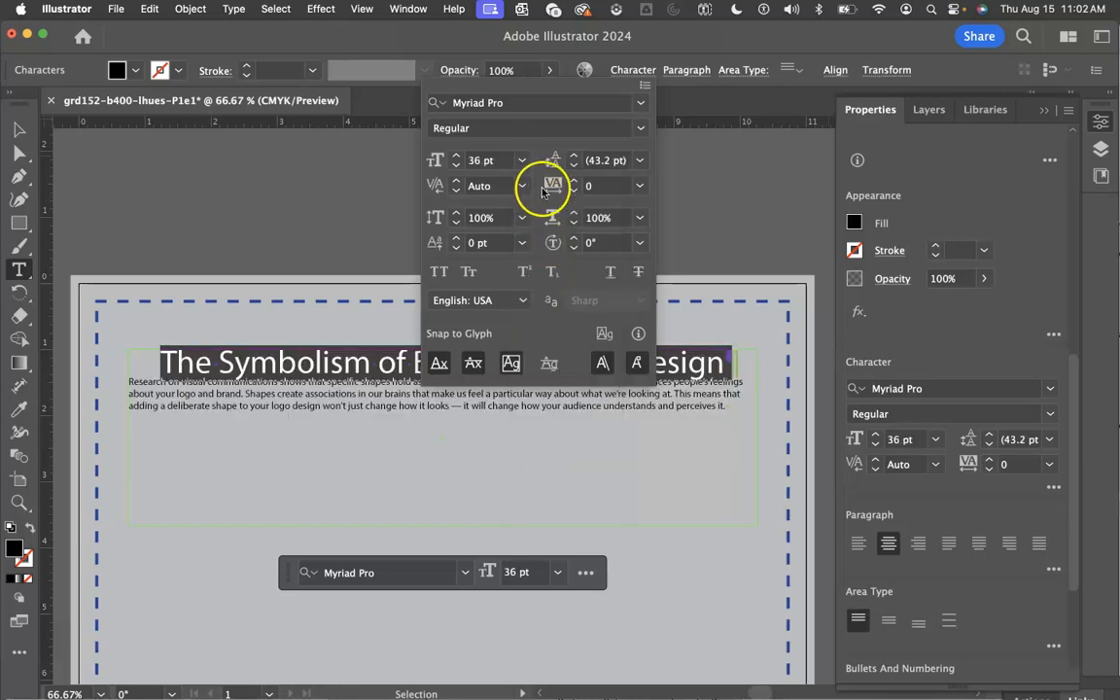
left_click(279, 393)
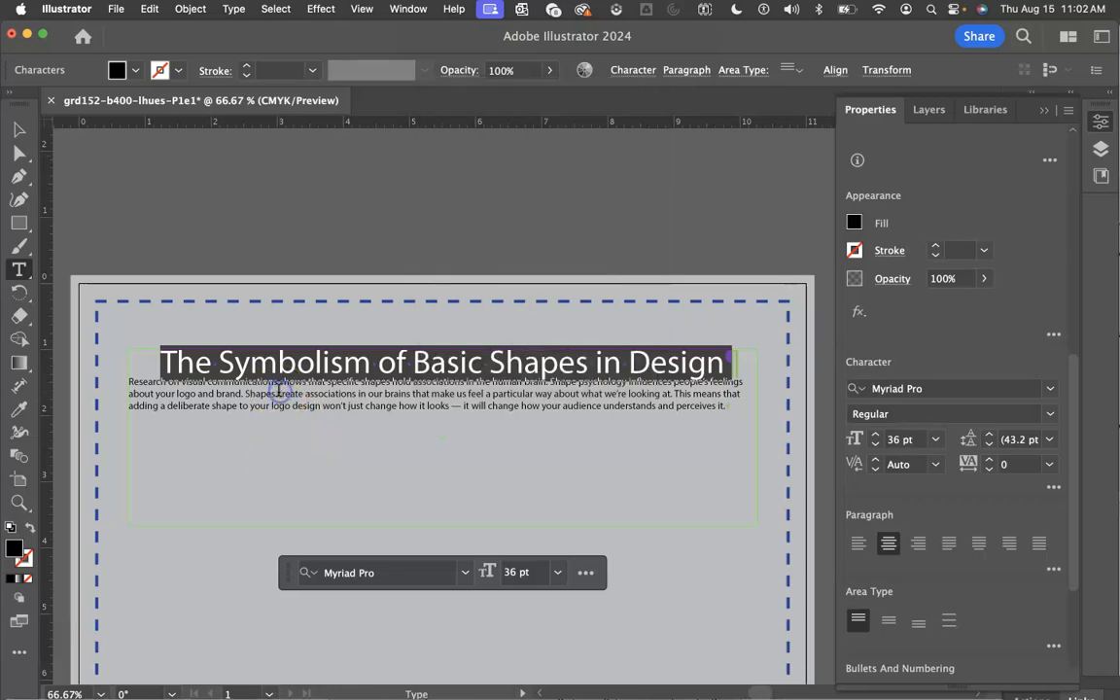
- Center-align the introductory paragraph below the title and set its font size to 18 pt
left_click(442, 393)
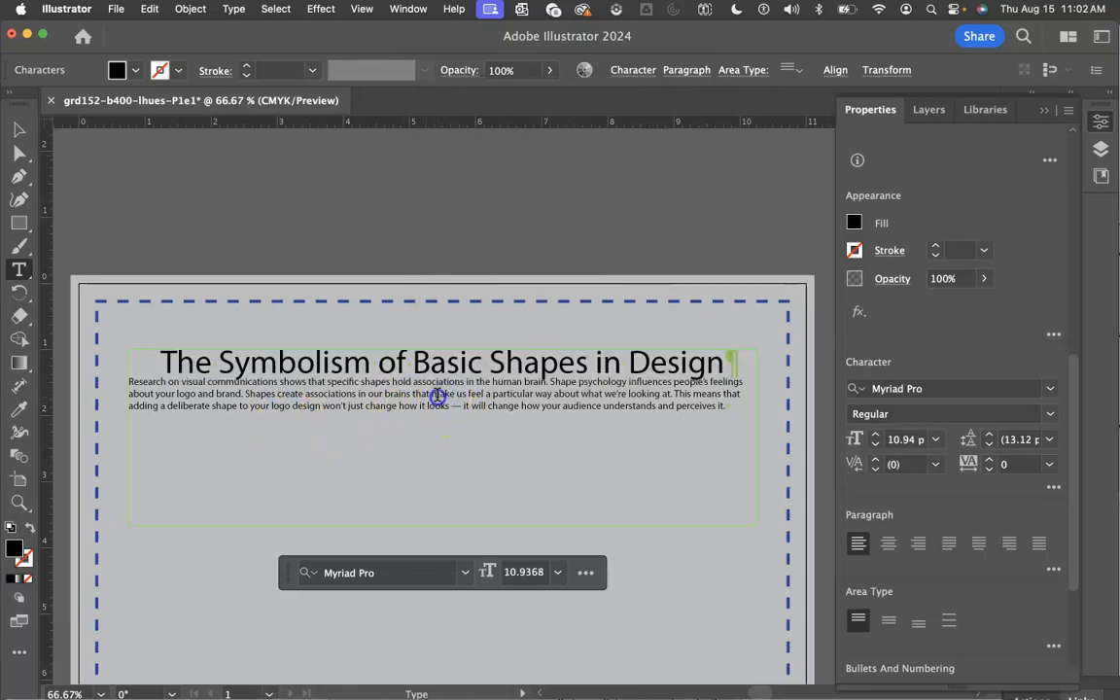
triple_click(439, 395)
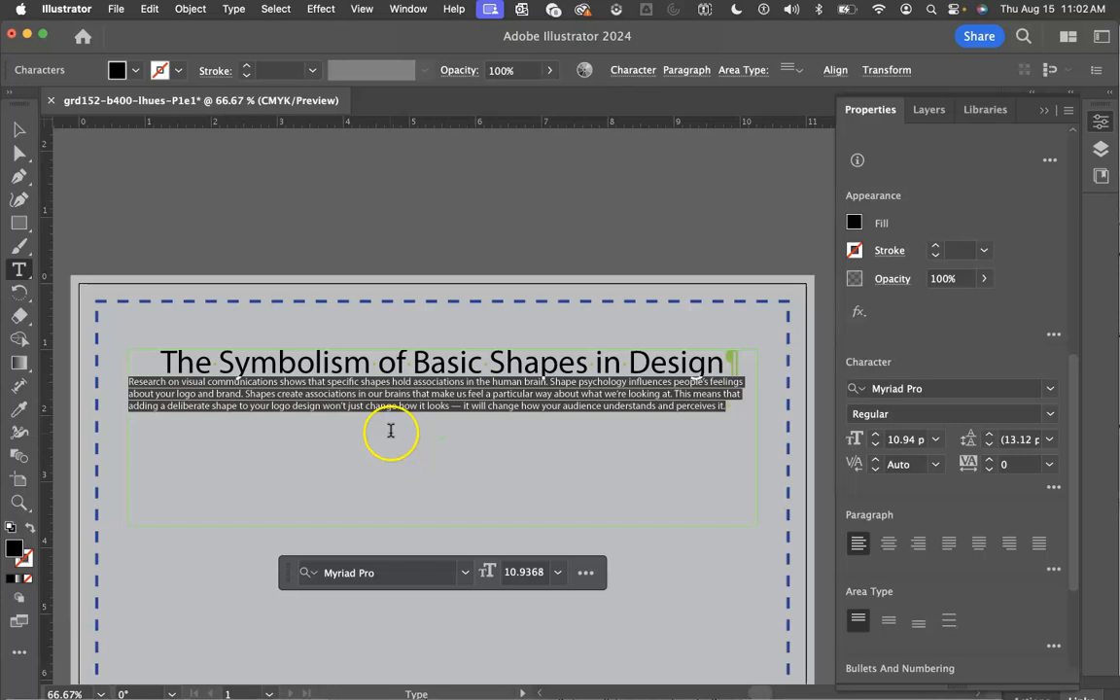
left_click(696, 77)
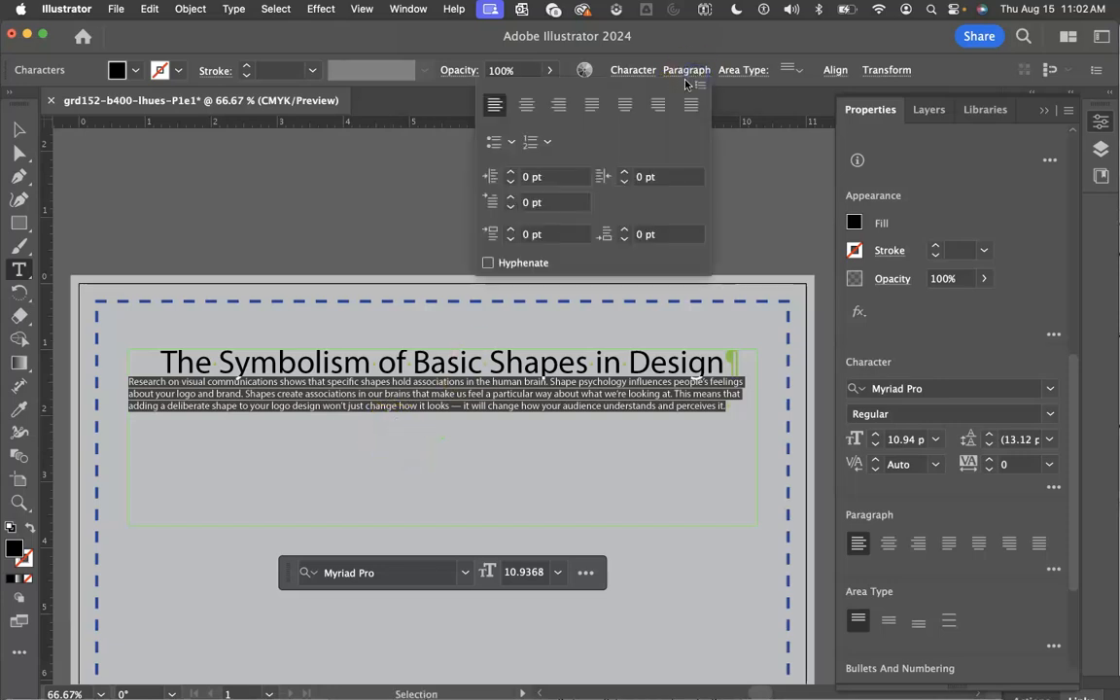
left_click(527, 105)
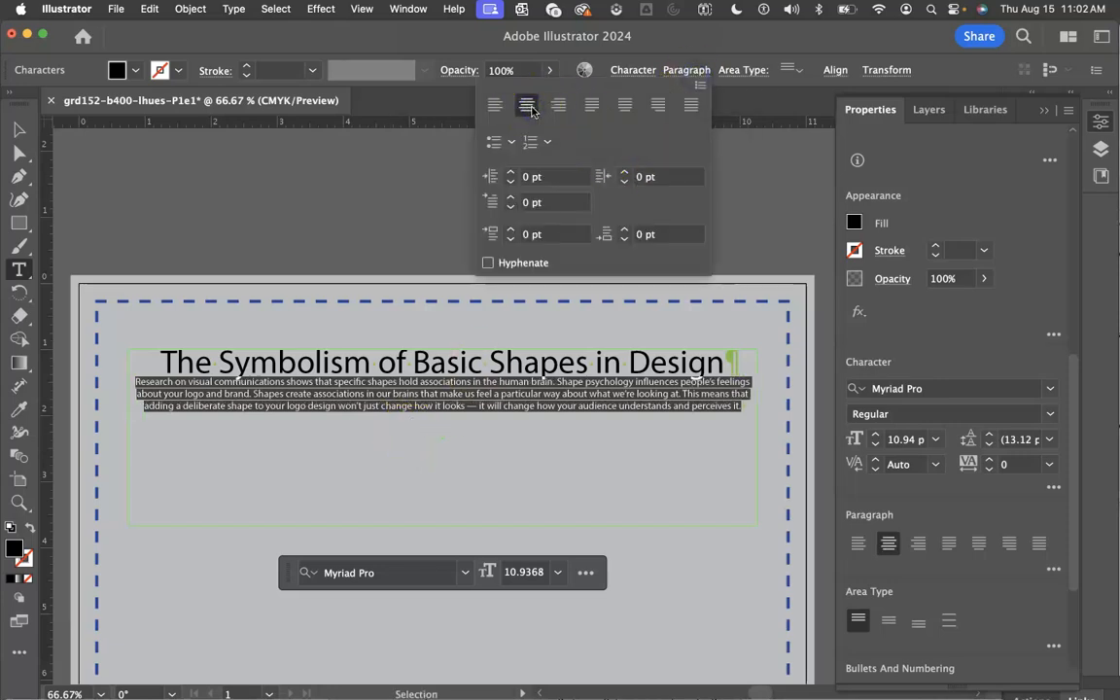
left_click(623, 72)
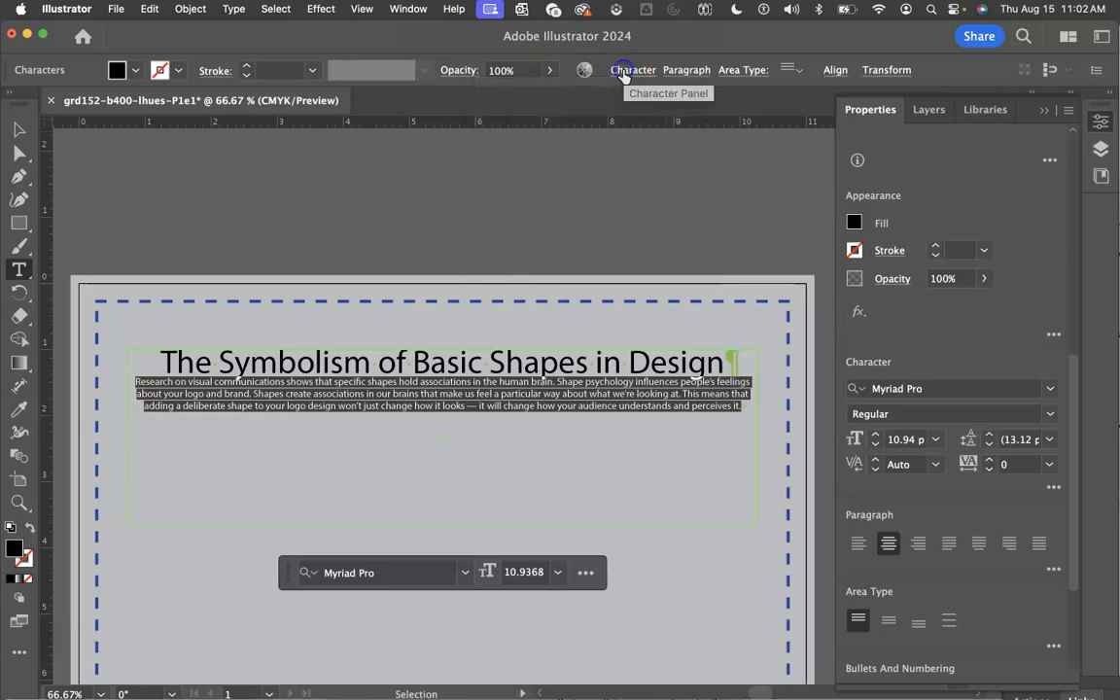
left_click(623, 72)
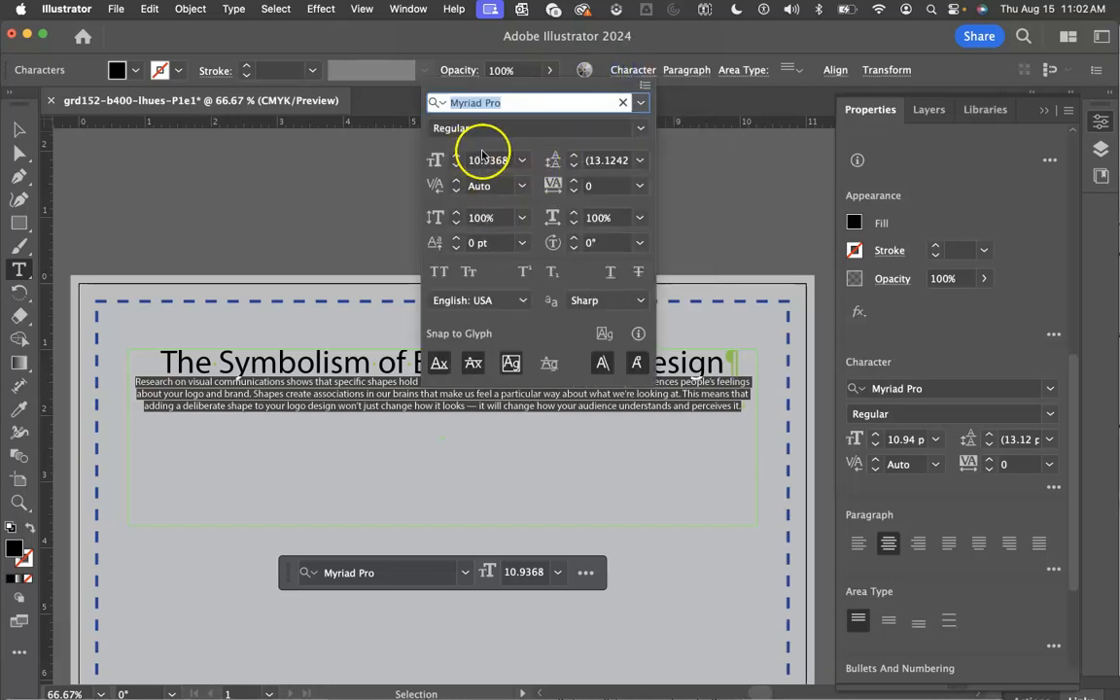
left_click(521, 161)
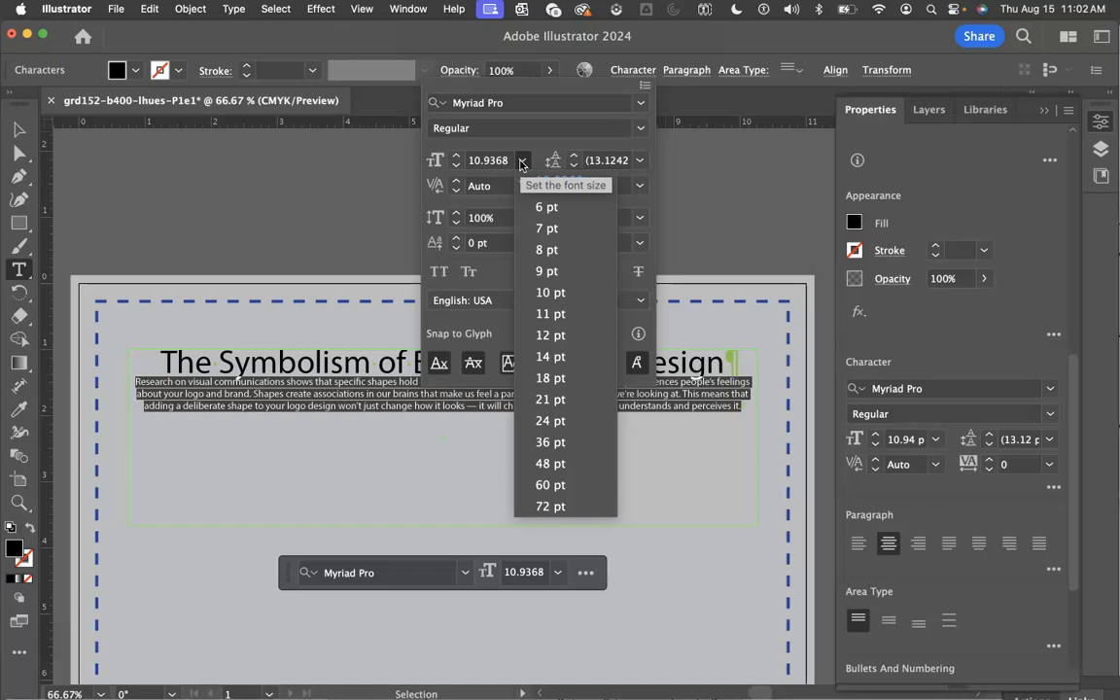
left_click(552, 378)
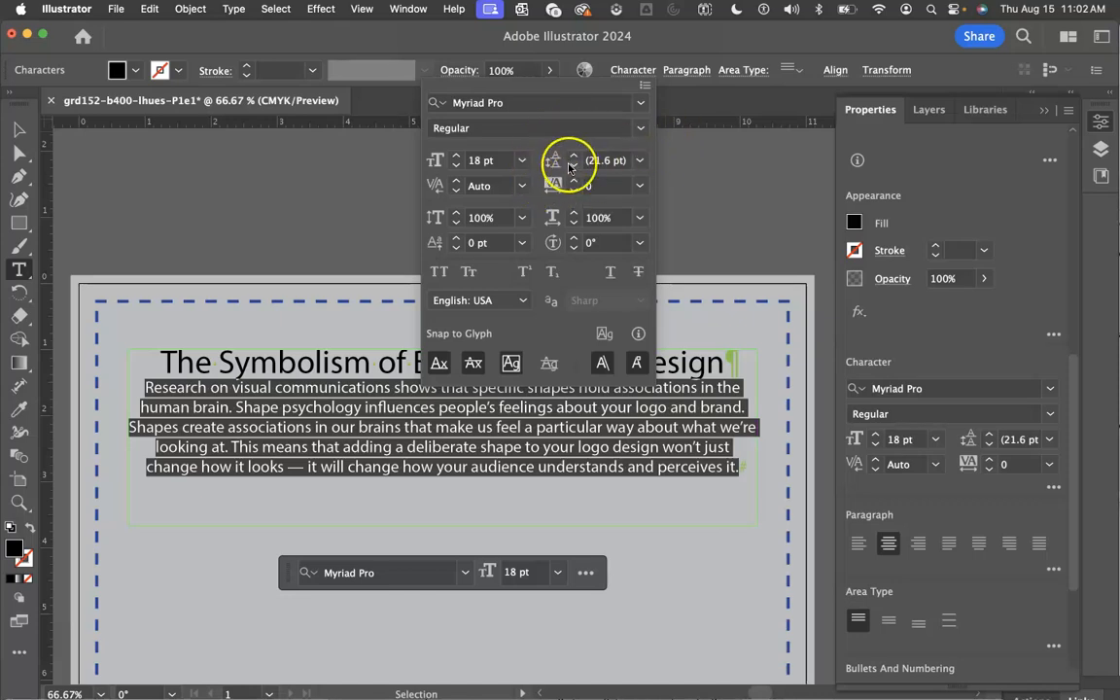
- Try leading values of 24 pt and 30 pt on the introductory paragraph
left_click(642, 161)
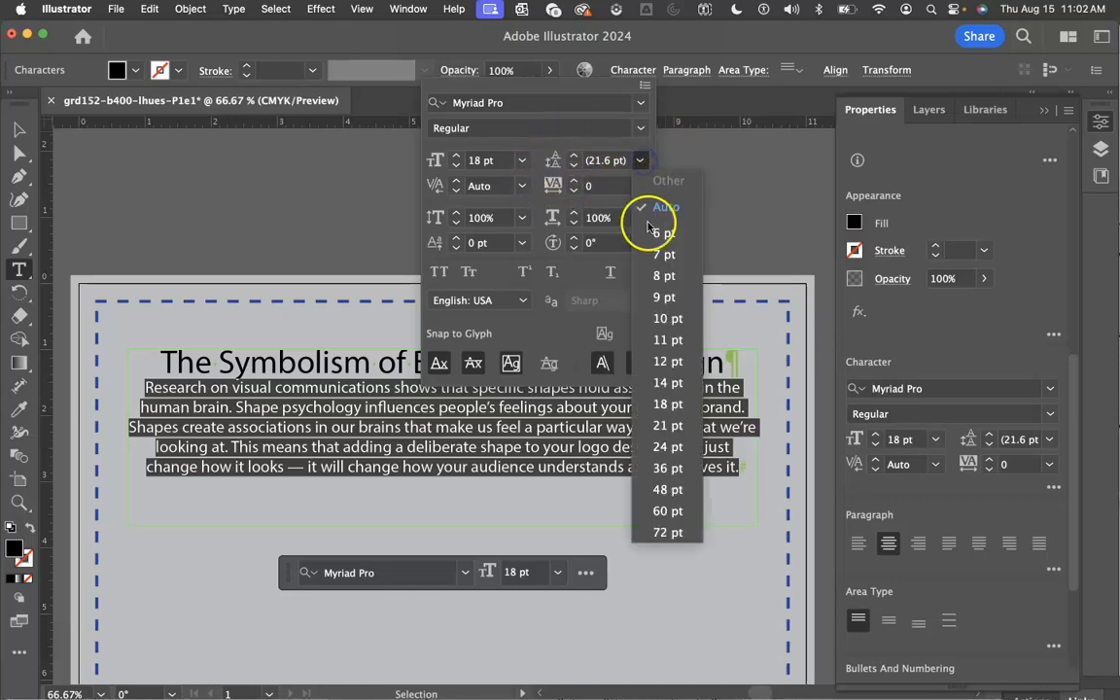
left_click(673, 450)
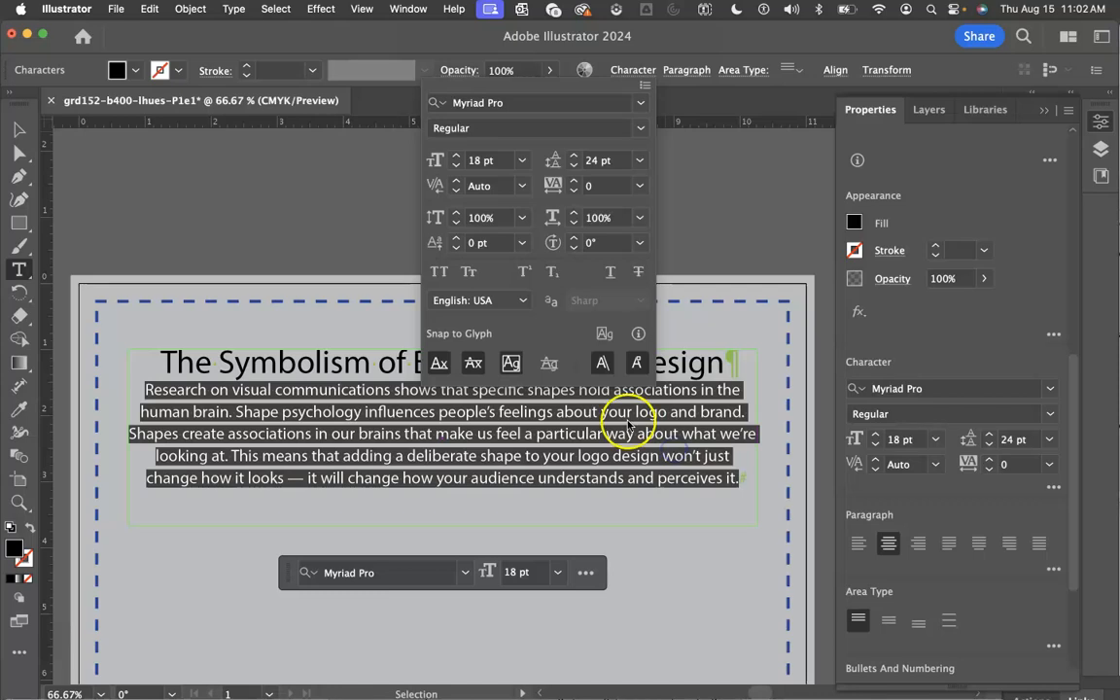
double_click(594, 161)
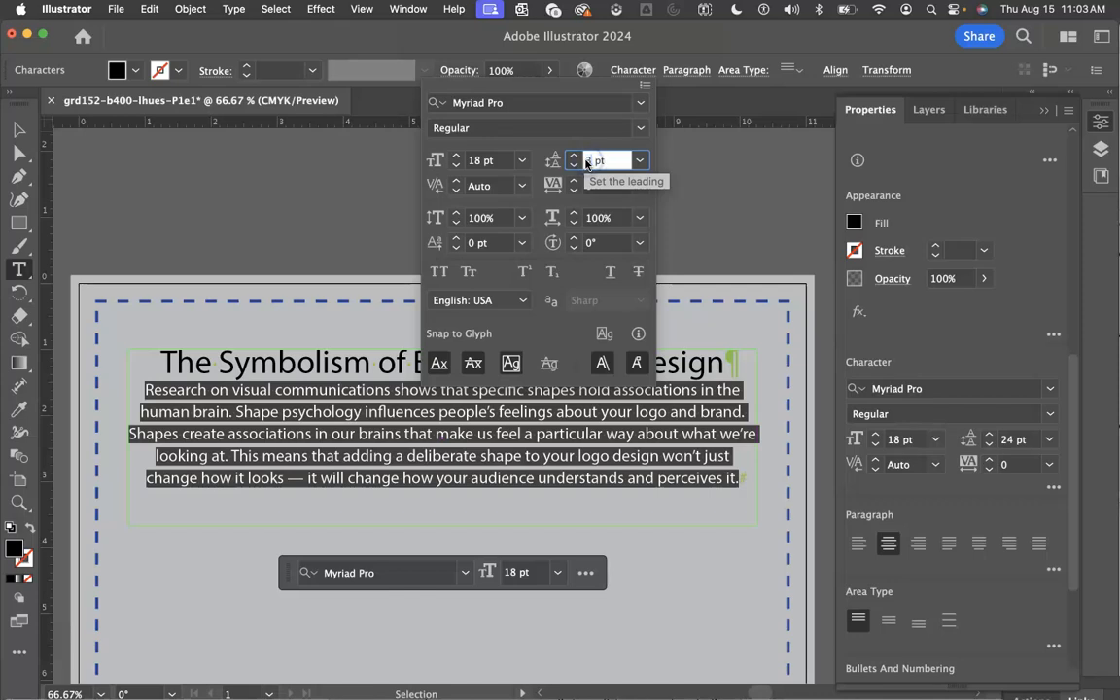
type("30")
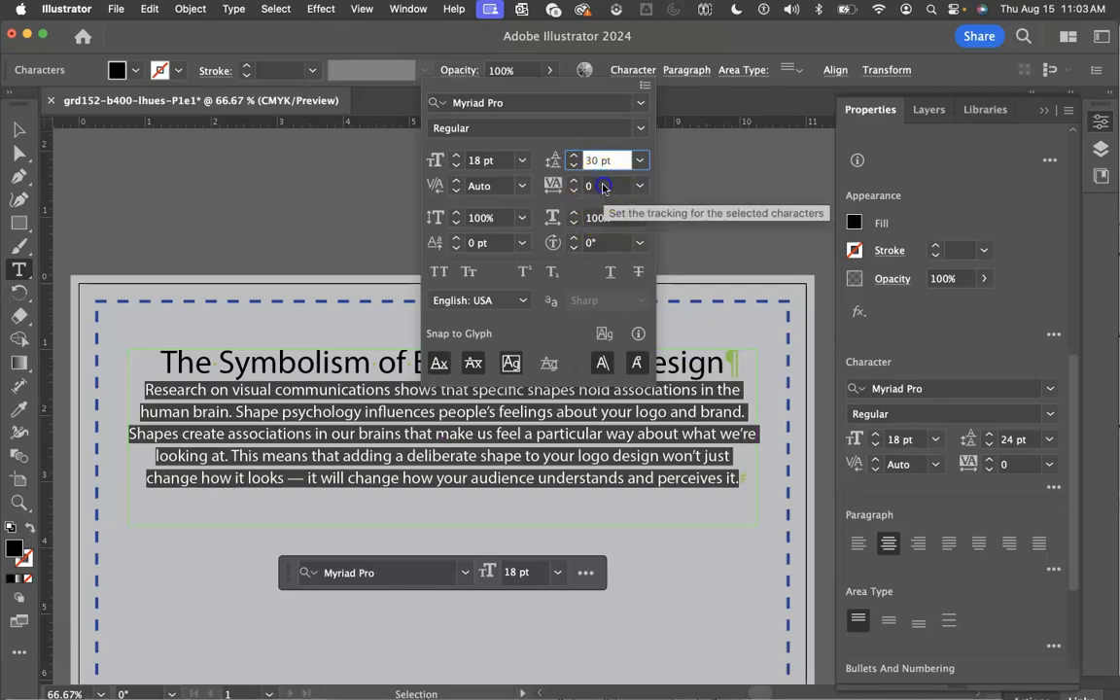
left_click(603, 184)
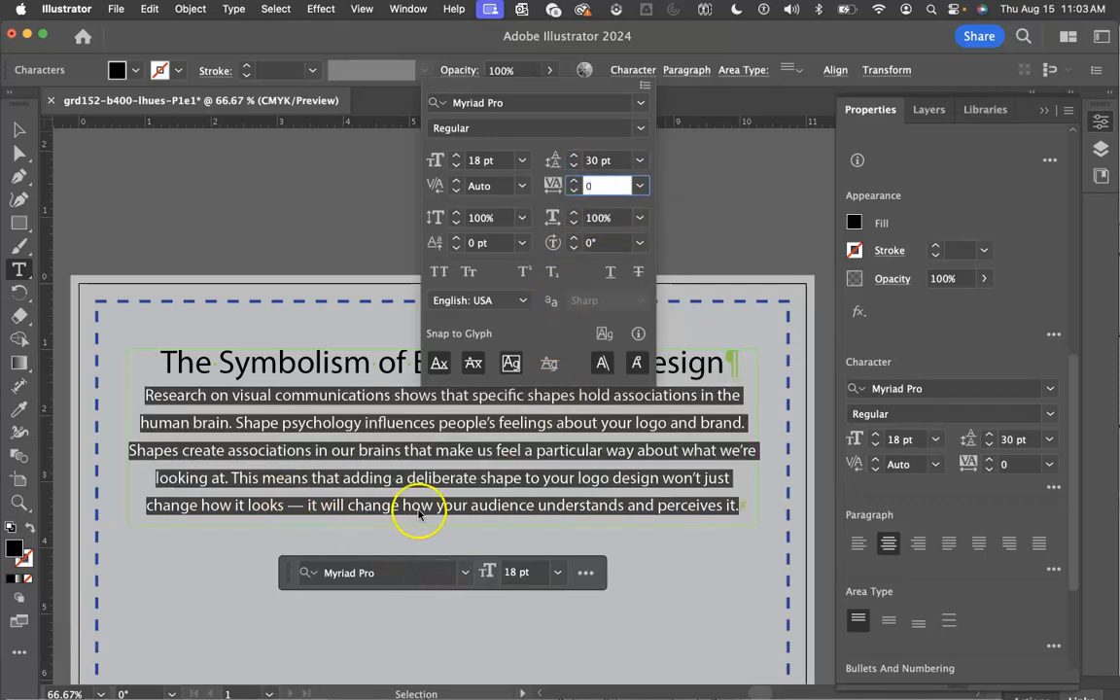
- Set the introductory paragraph's leading to 28 pt, leave text editing and deselect the frame
double_click(596, 162)
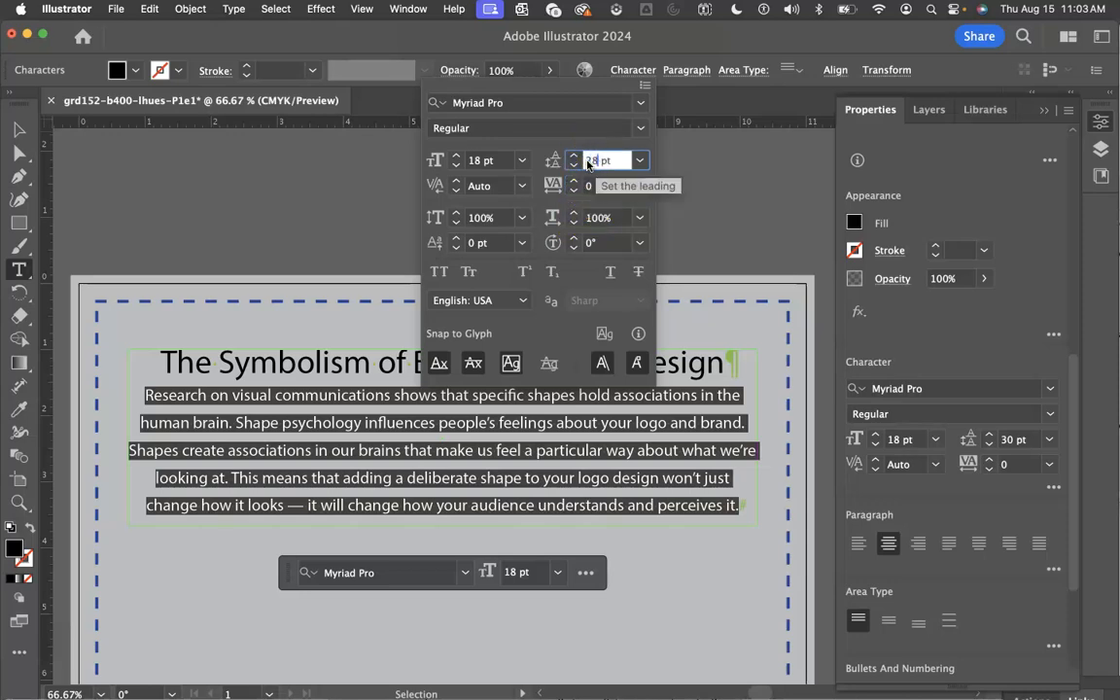
type("28")
left_click(600, 242)
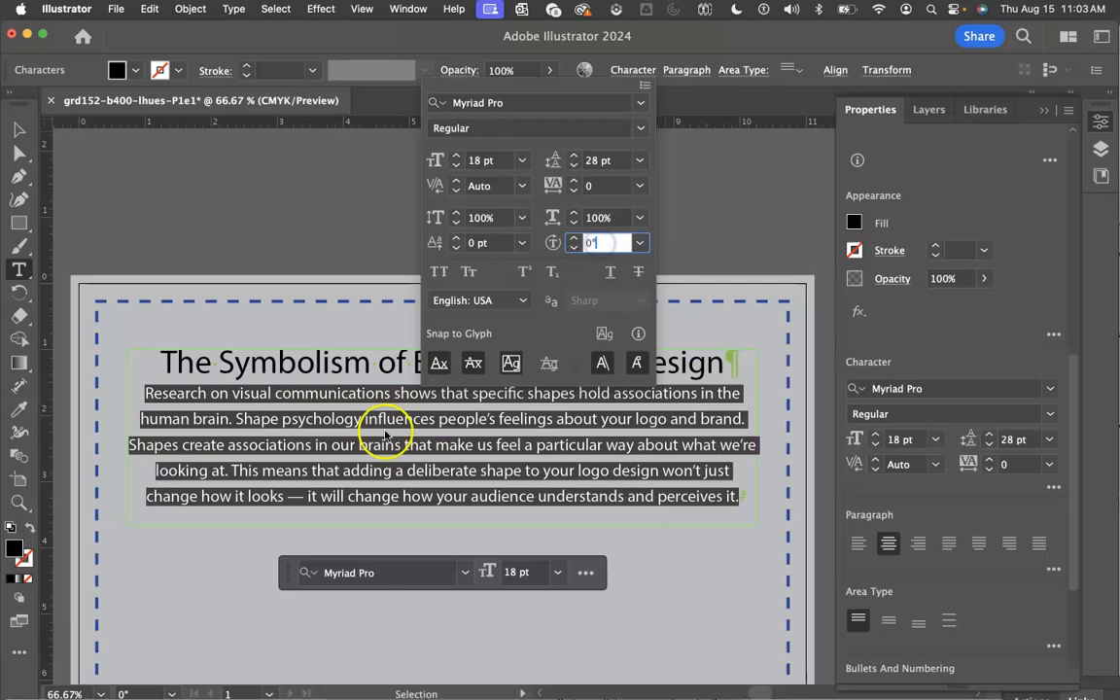
left_click(327, 335)
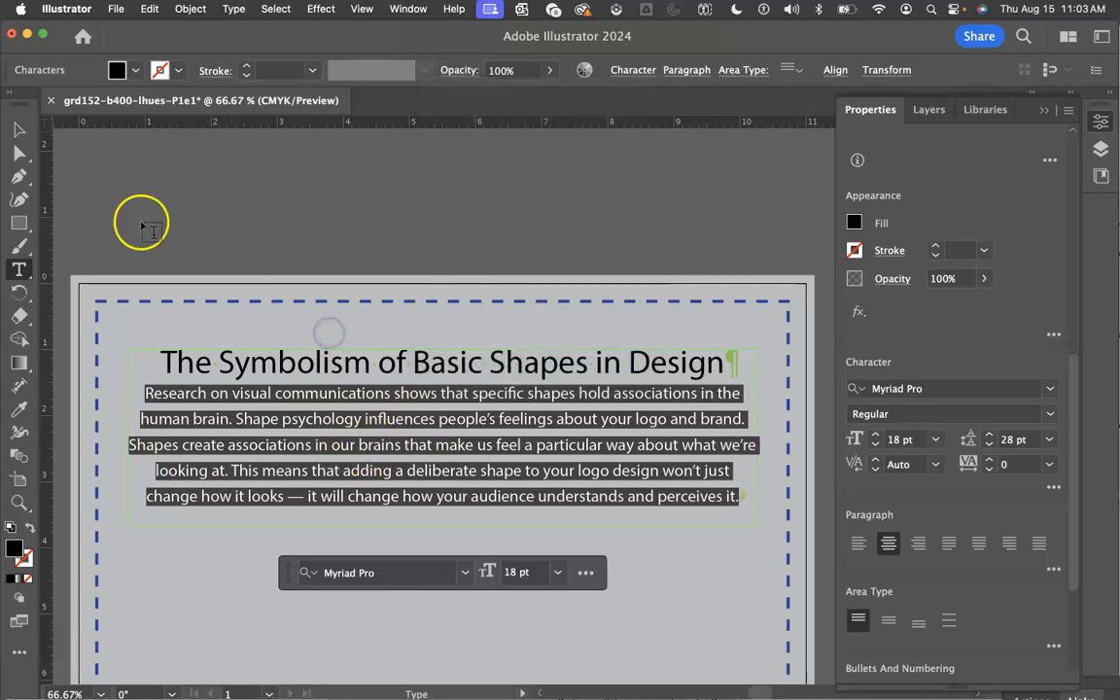
left_click(20, 129)
left_click(350, 237)
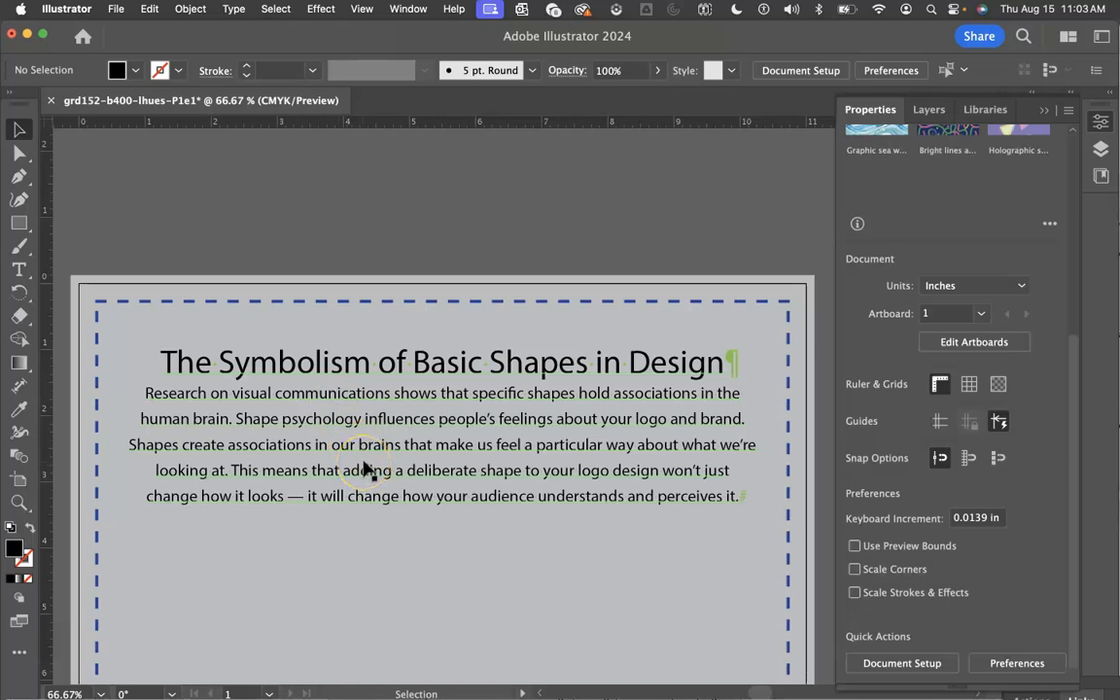
- Set the space after the title line's paragraph to 10 pt, leave text editing and deselect the frame
double_click(344, 370)
triple_click(345, 365)
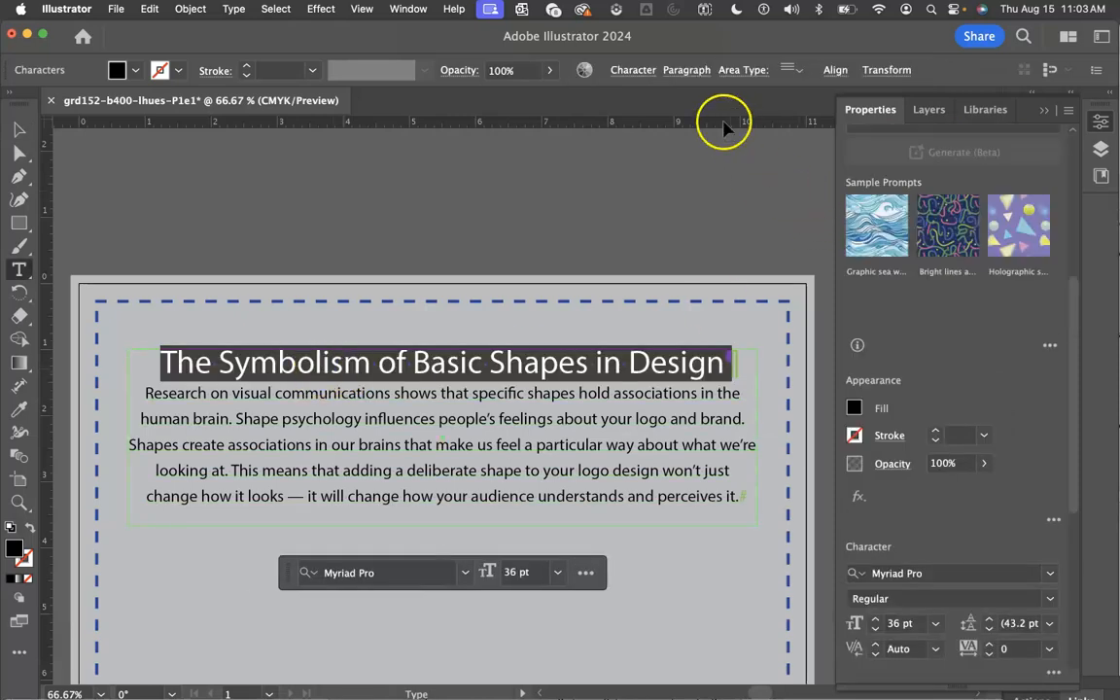
left_click(695, 71)
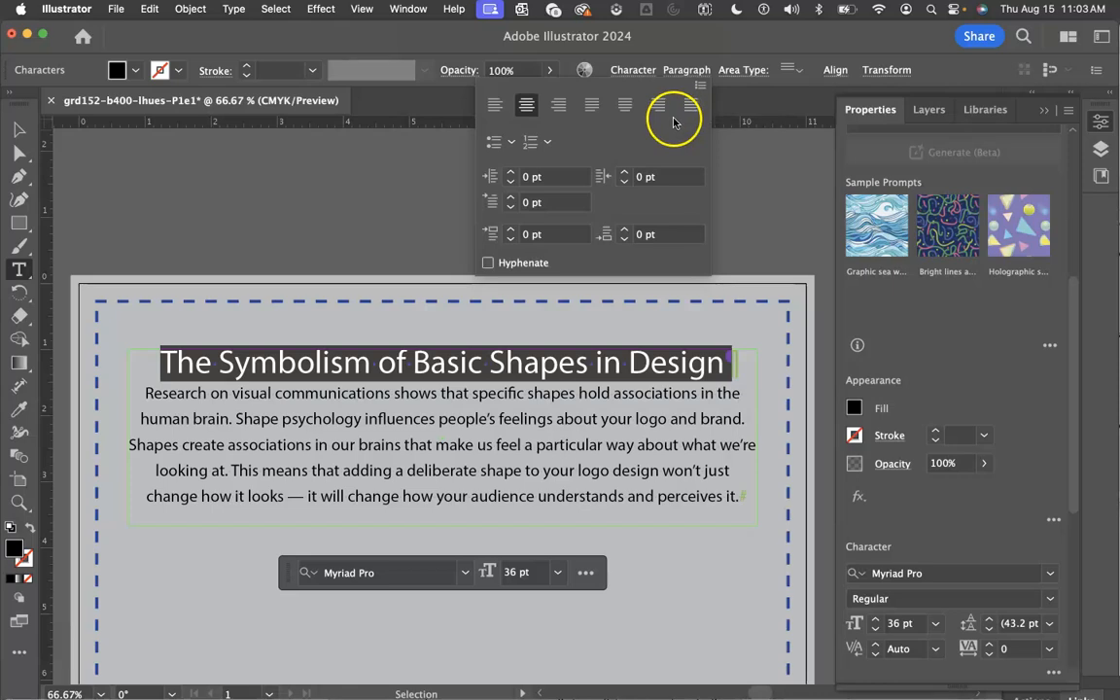
left_click(624, 231)
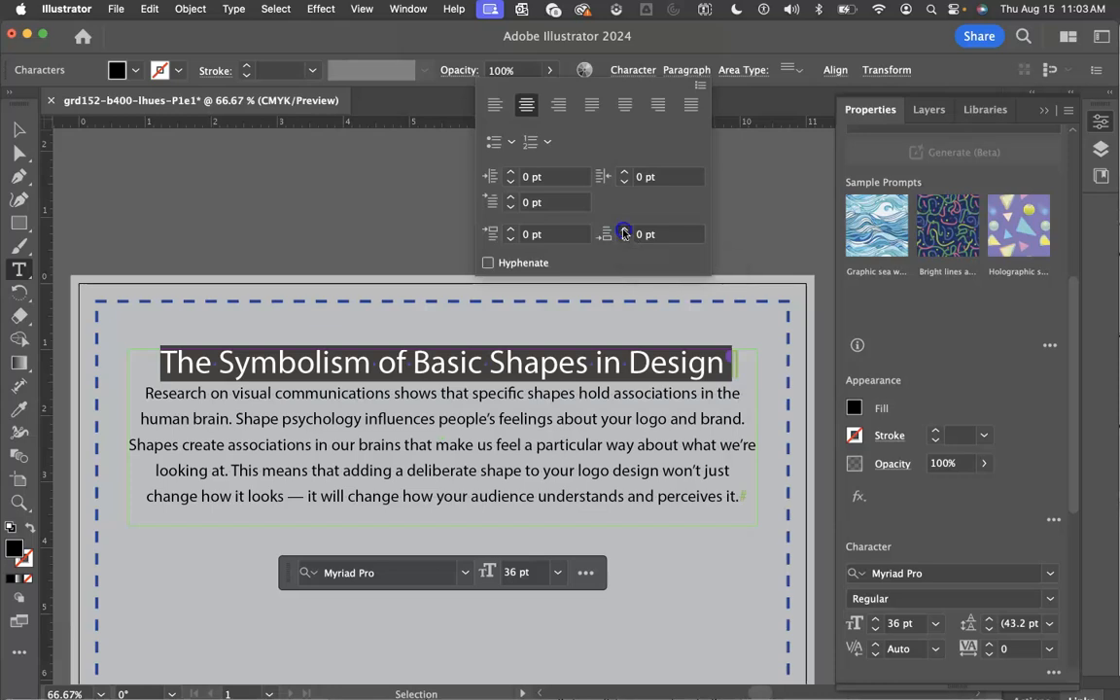
left_click(624, 232)
left_click(624, 232)
left_click(624, 231)
left_click(624, 232)
left_click(624, 231)
left_click(624, 232)
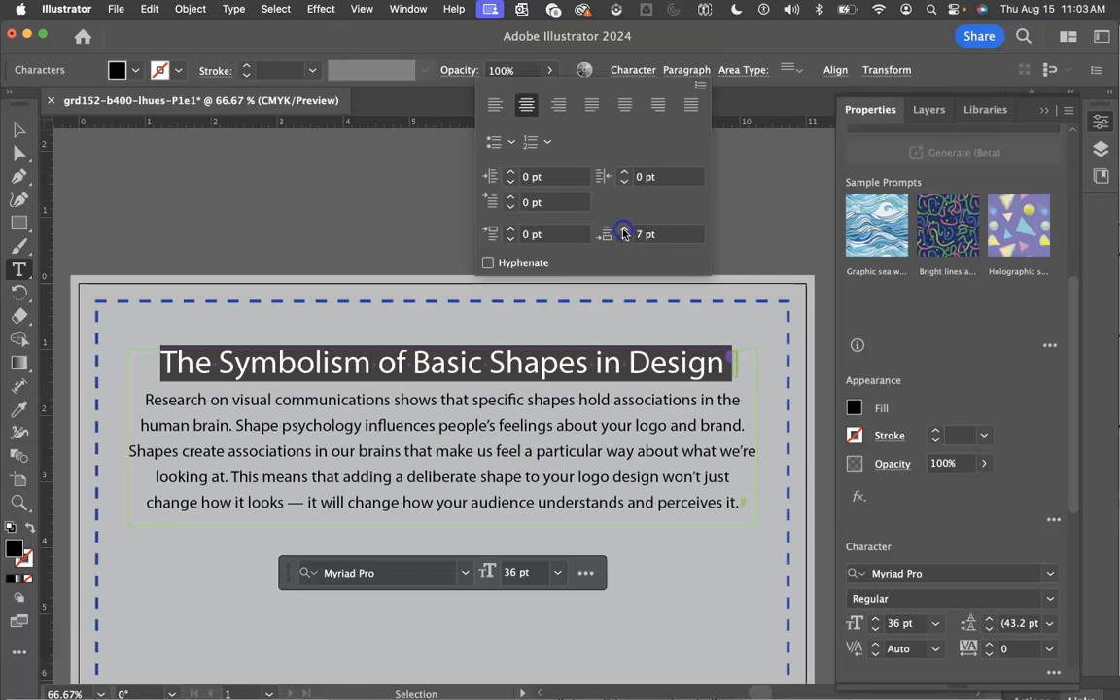
left_click(624, 231)
left_click(624, 231)
left_click(625, 231)
left_click(430, 233)
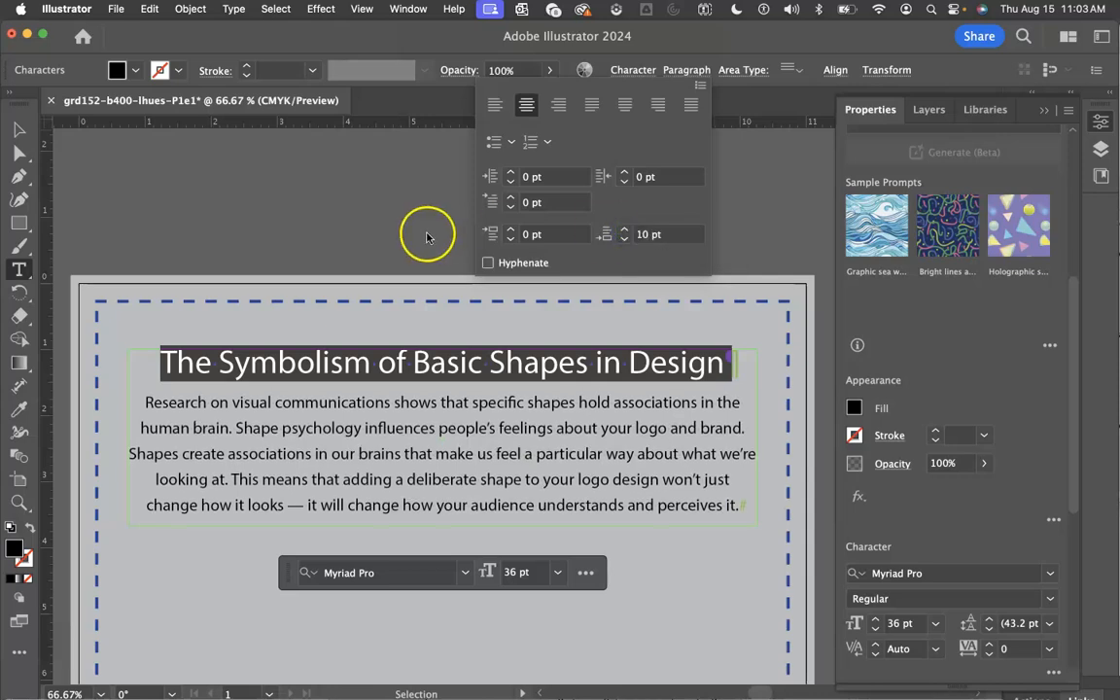
left_click(18, 130)
left_click(212, 180)
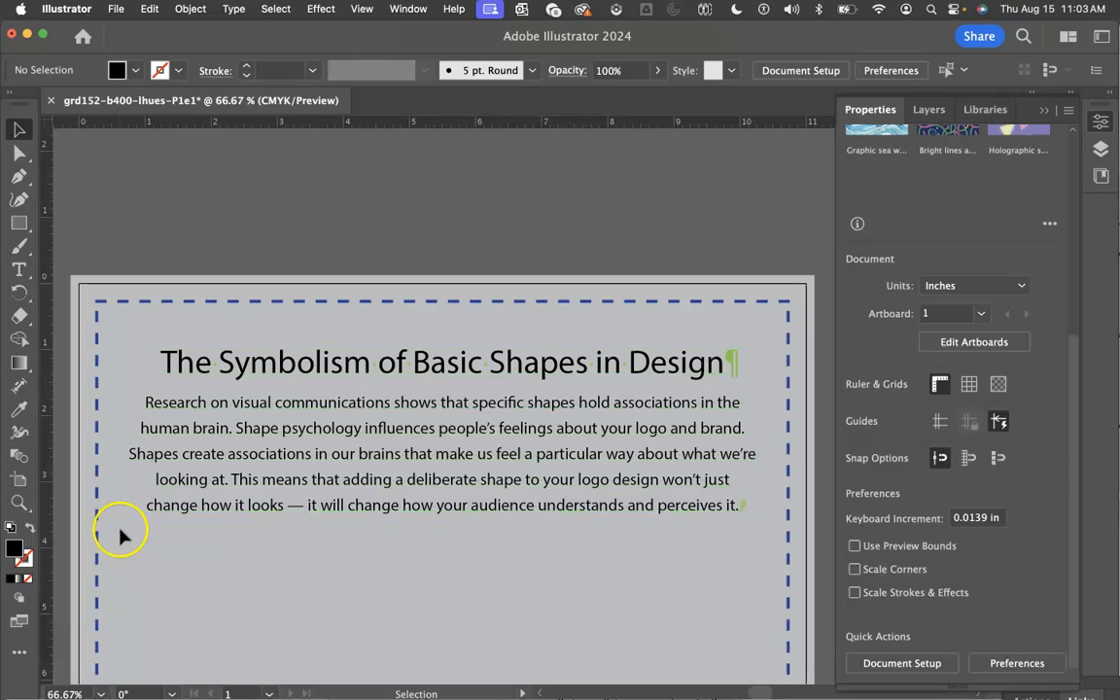
- Examine the formatted title frame, the whole poster artboard and the remaining shape text beside it
left_click(358, 364)
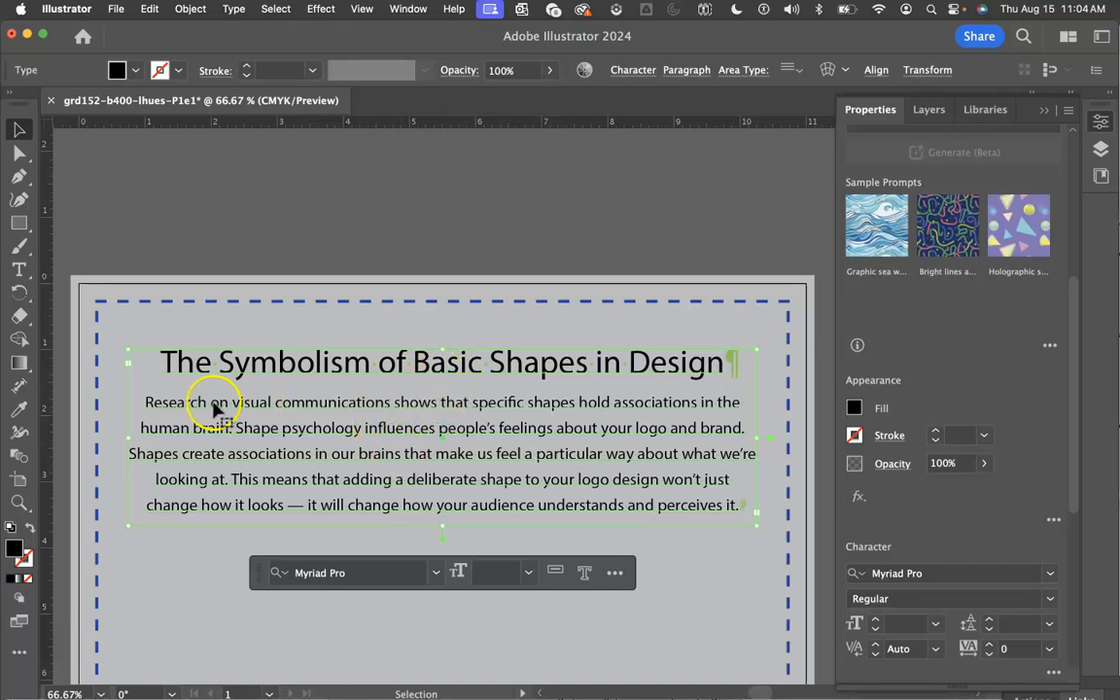
left_click(477, 254)
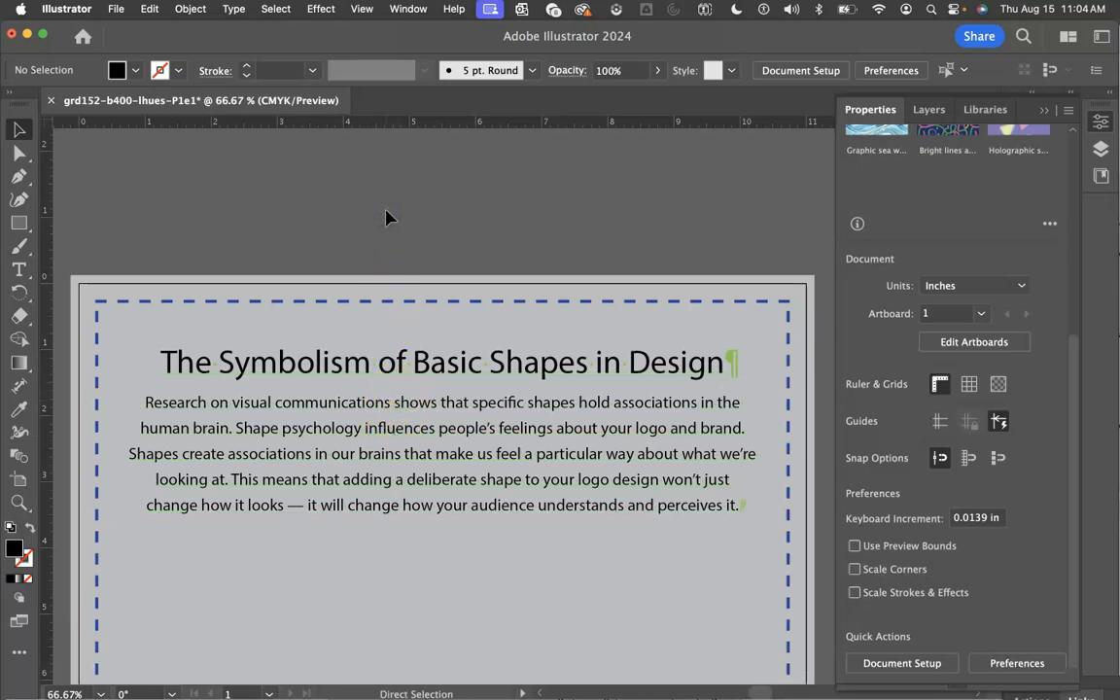
key("super+minus")
key("super+minus")
key("super+minus")
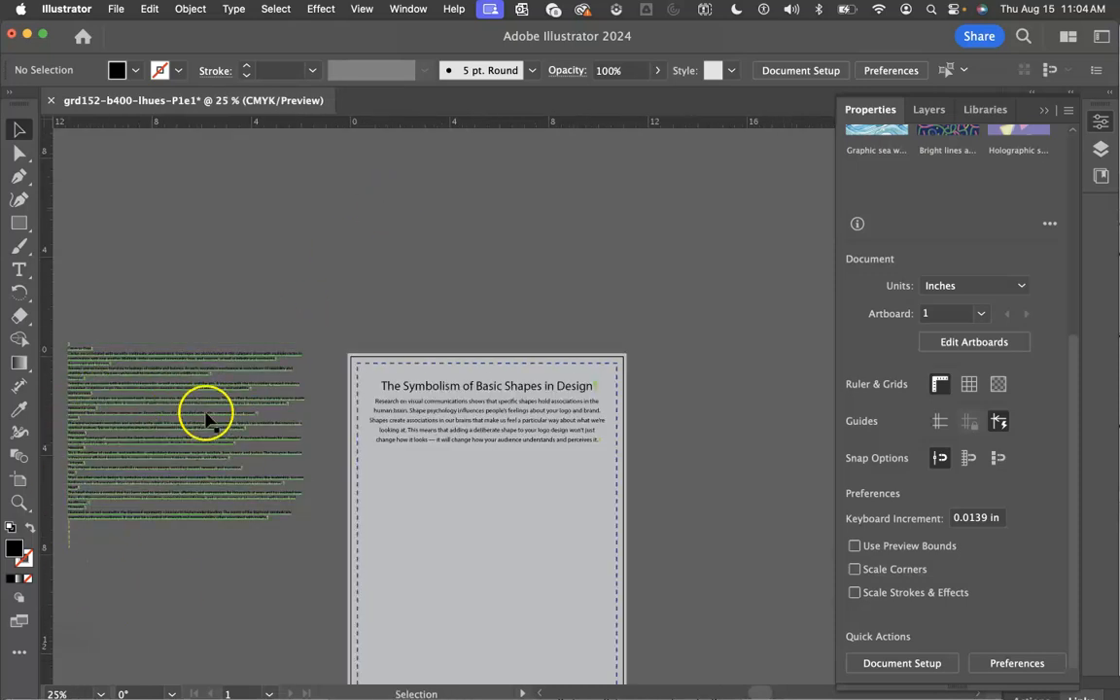
scroll(231, 441, "down", 1)
scroll(228, 441, "down", 2)
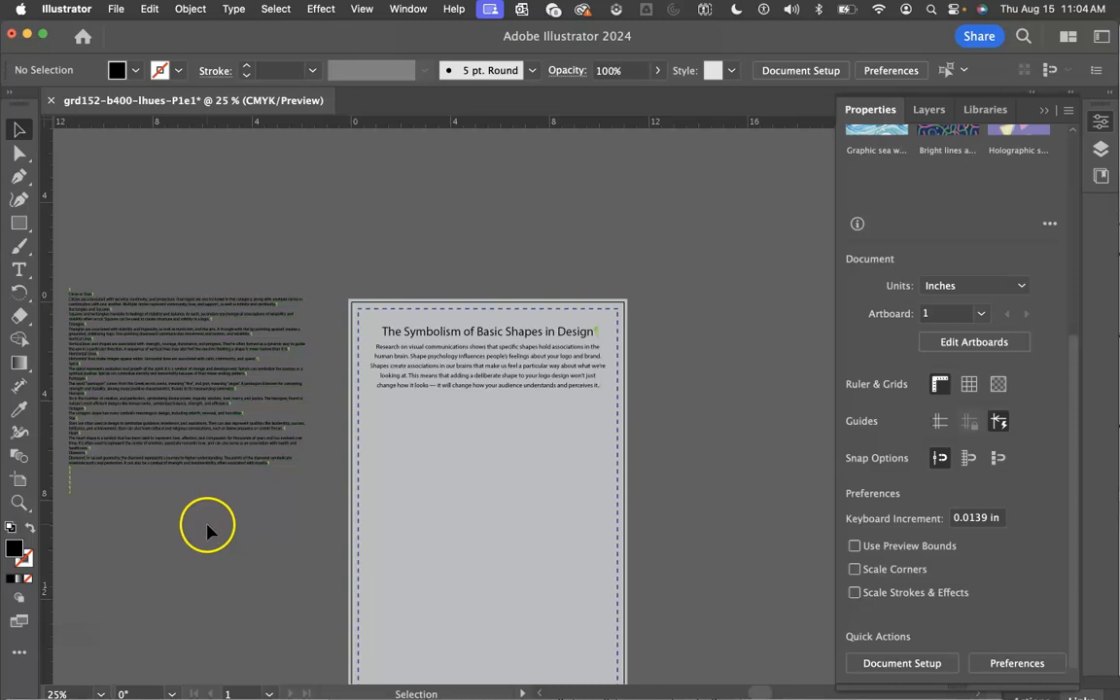
scroll(207, 530, "right", 1)
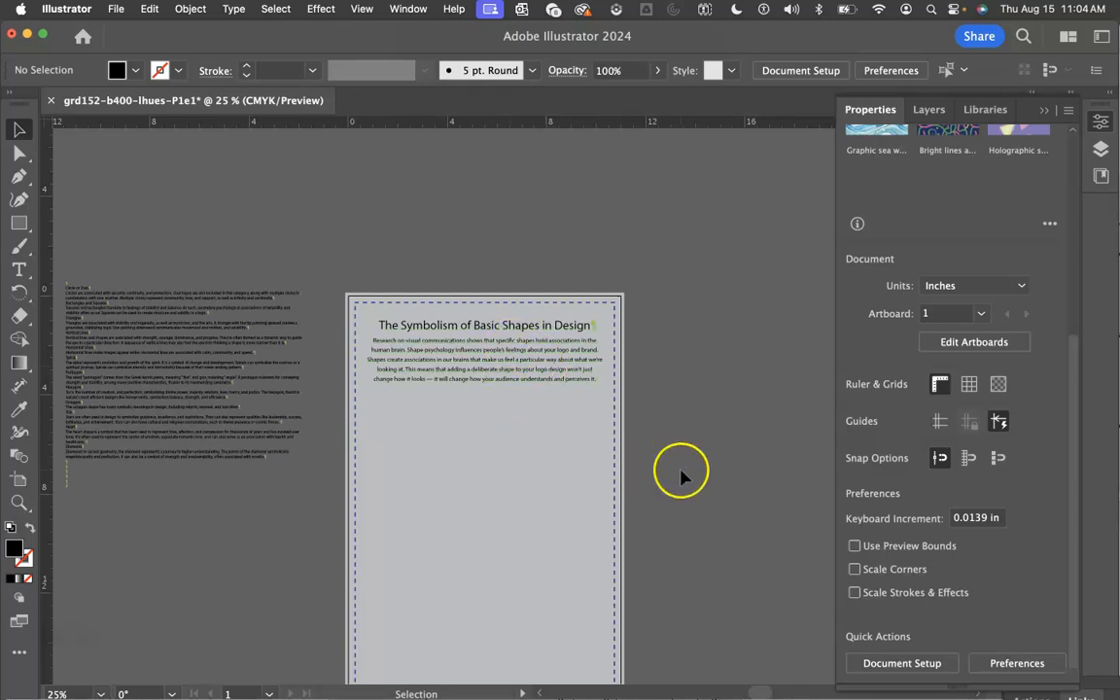
scroll(668, 478, "down", 4)
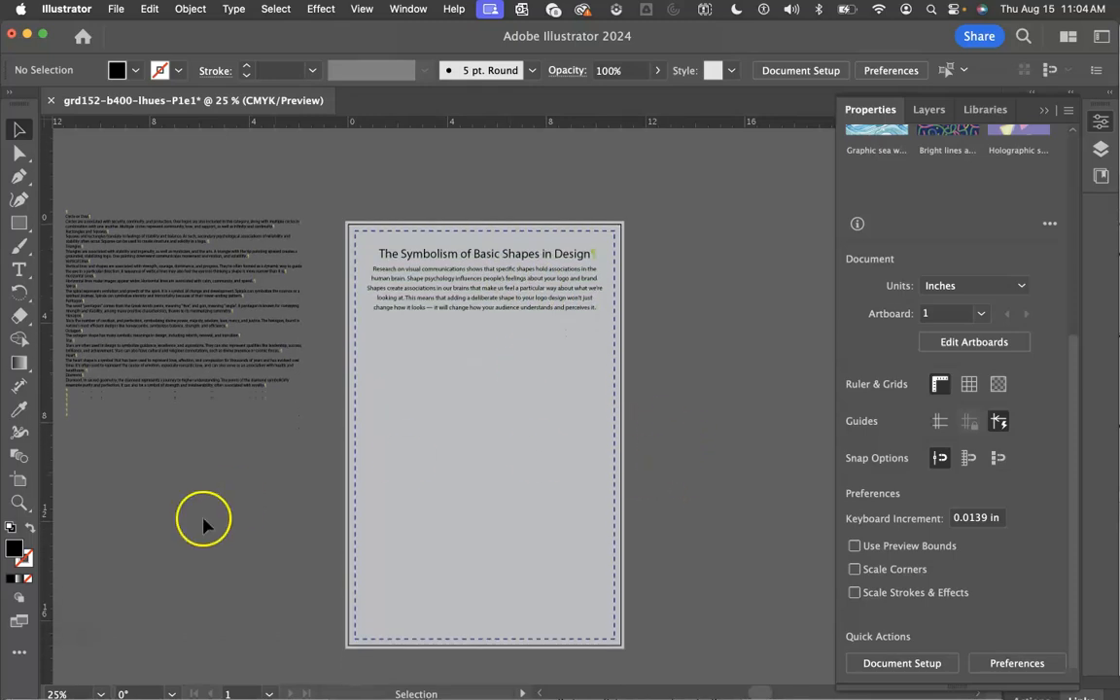